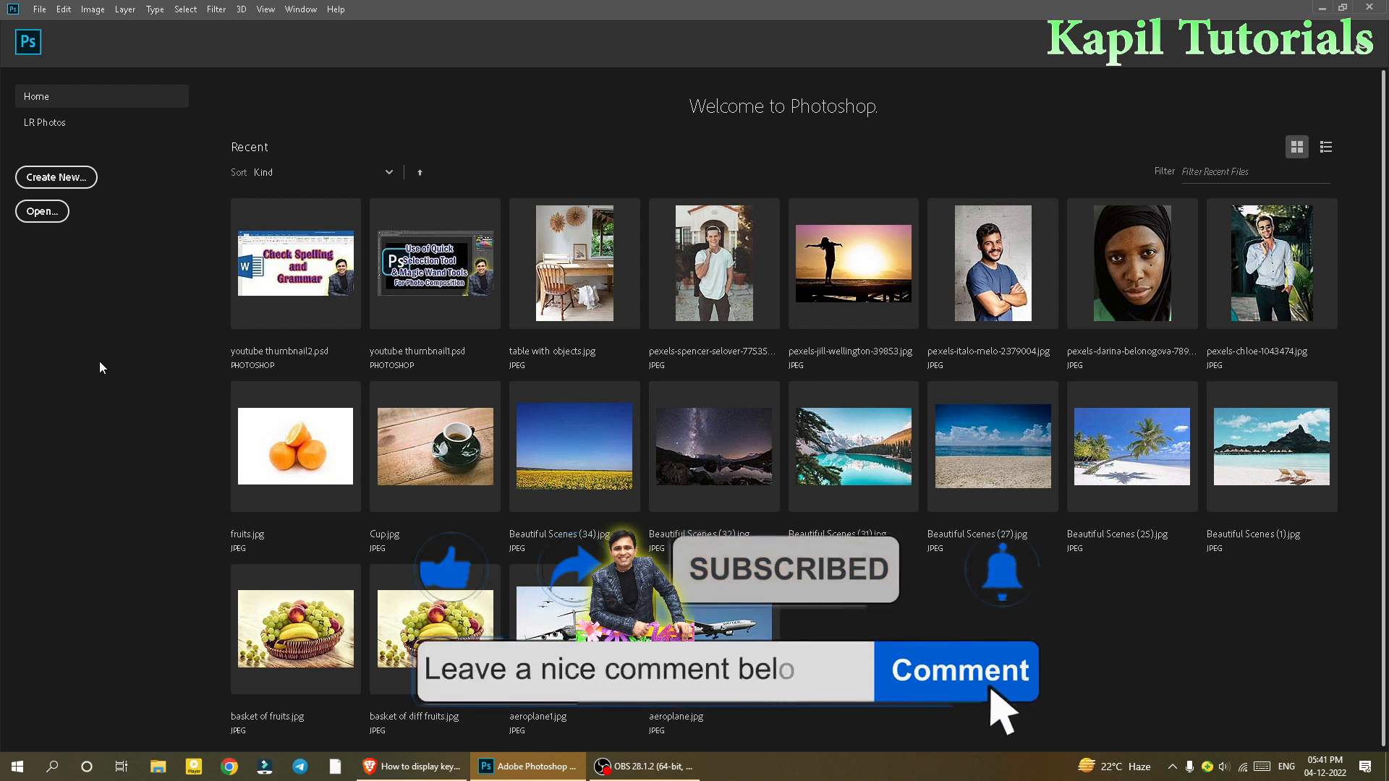
- Switch to File Explorer and open the Human folder inside the pexels folder of Pictures in a maximized window
left_click(158, 766)
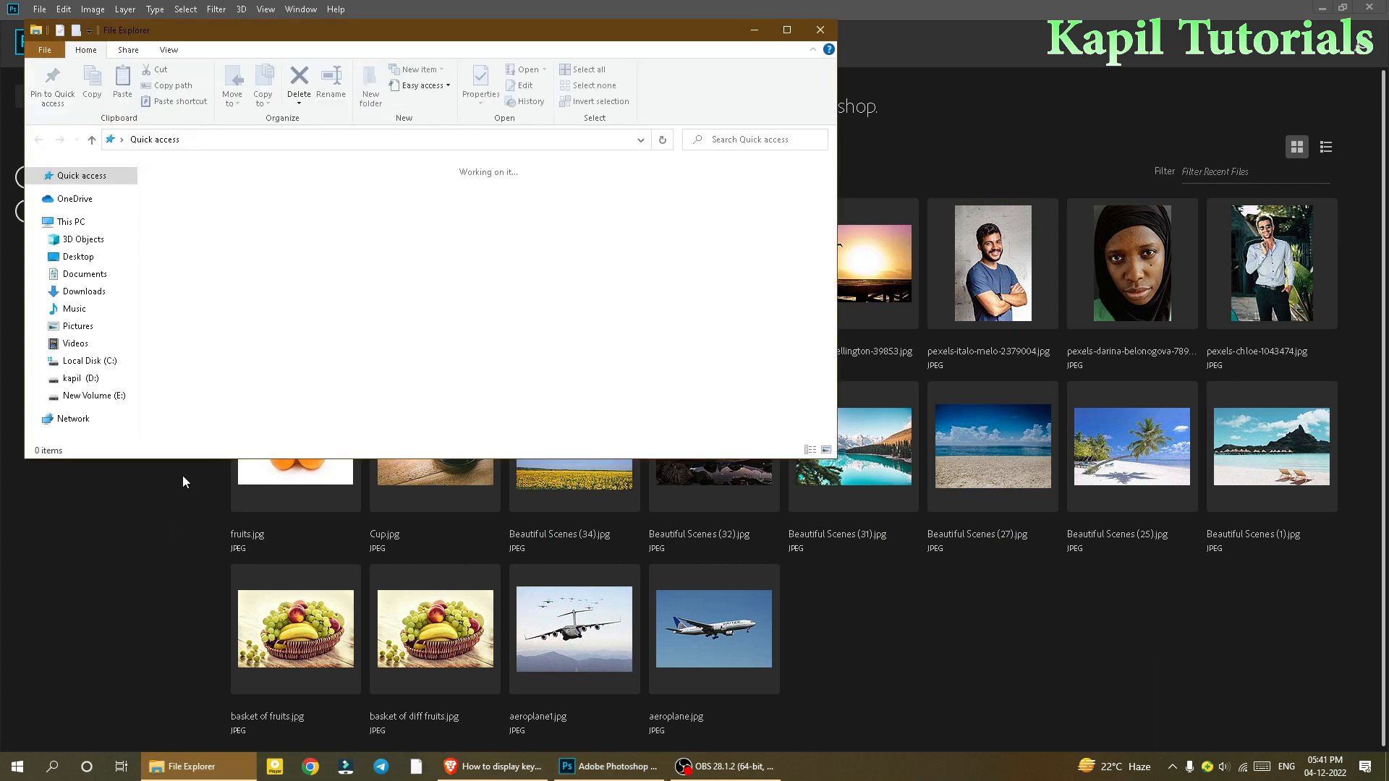
left_click(78, 327)
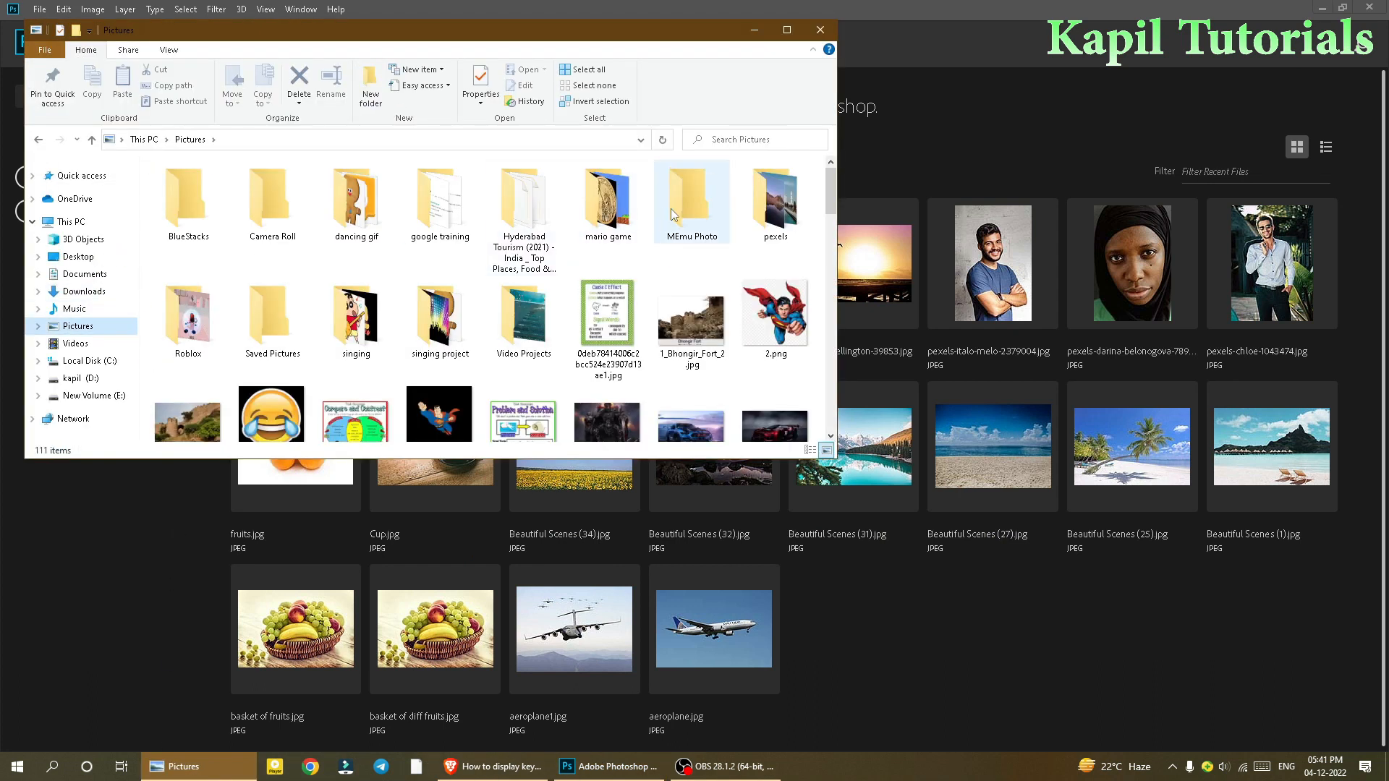
double_click(774, 201)
double_click(700, 250)
left_click(786, 30)
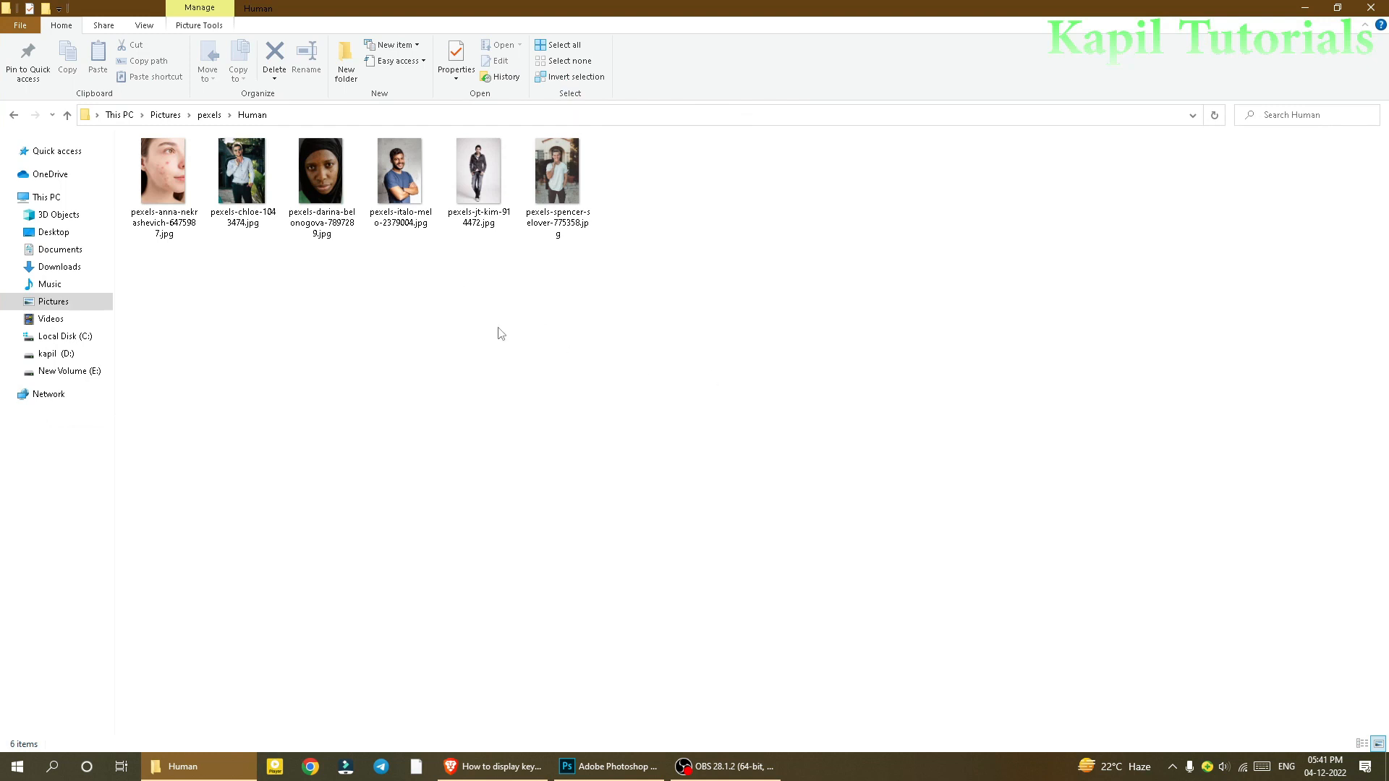
- Open pexels-chloe-1043474.jpg in Photoshop and convert its Background into a regular layer with the default settings
key("ctrl+4")
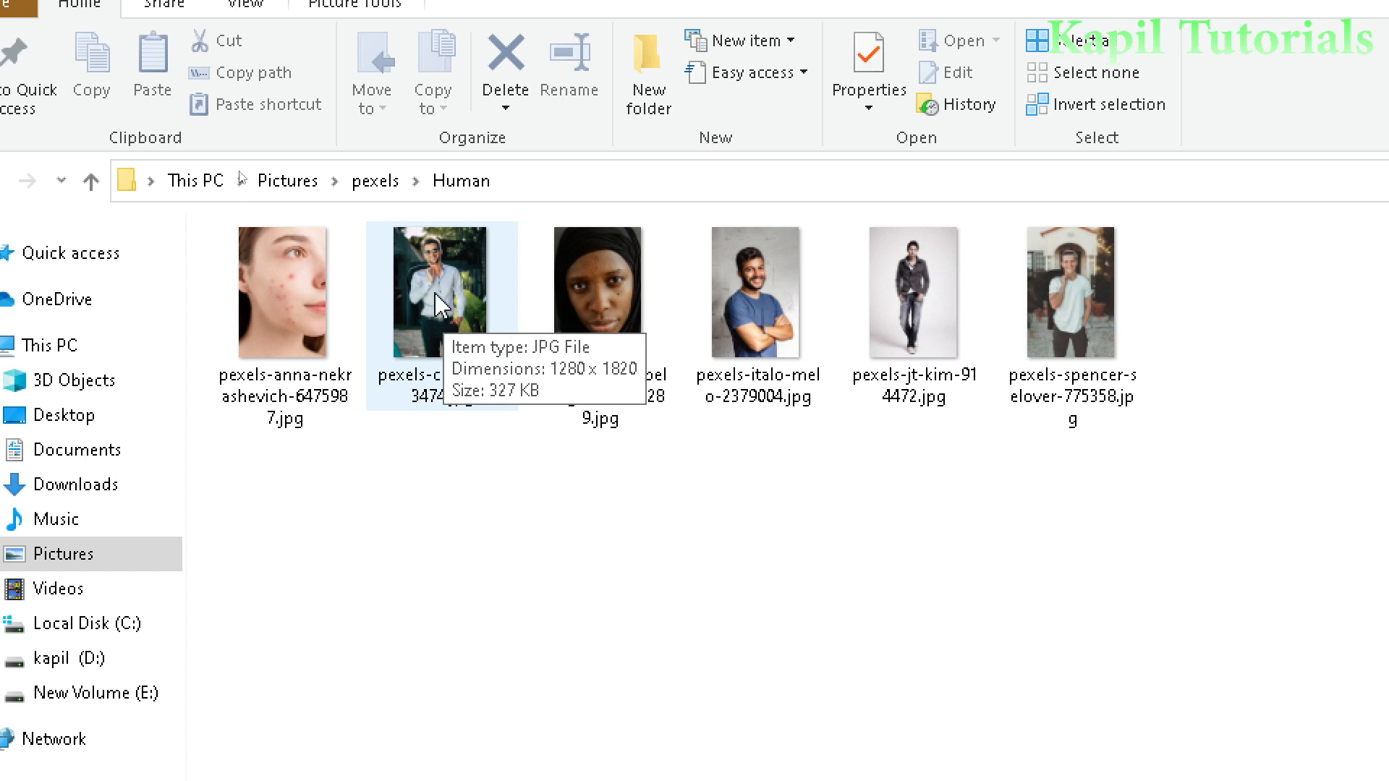
key("ctrl+4")
left_click_drag(441, 303, 1075, 780)
left_click_drag(559, 586, 110, 352)
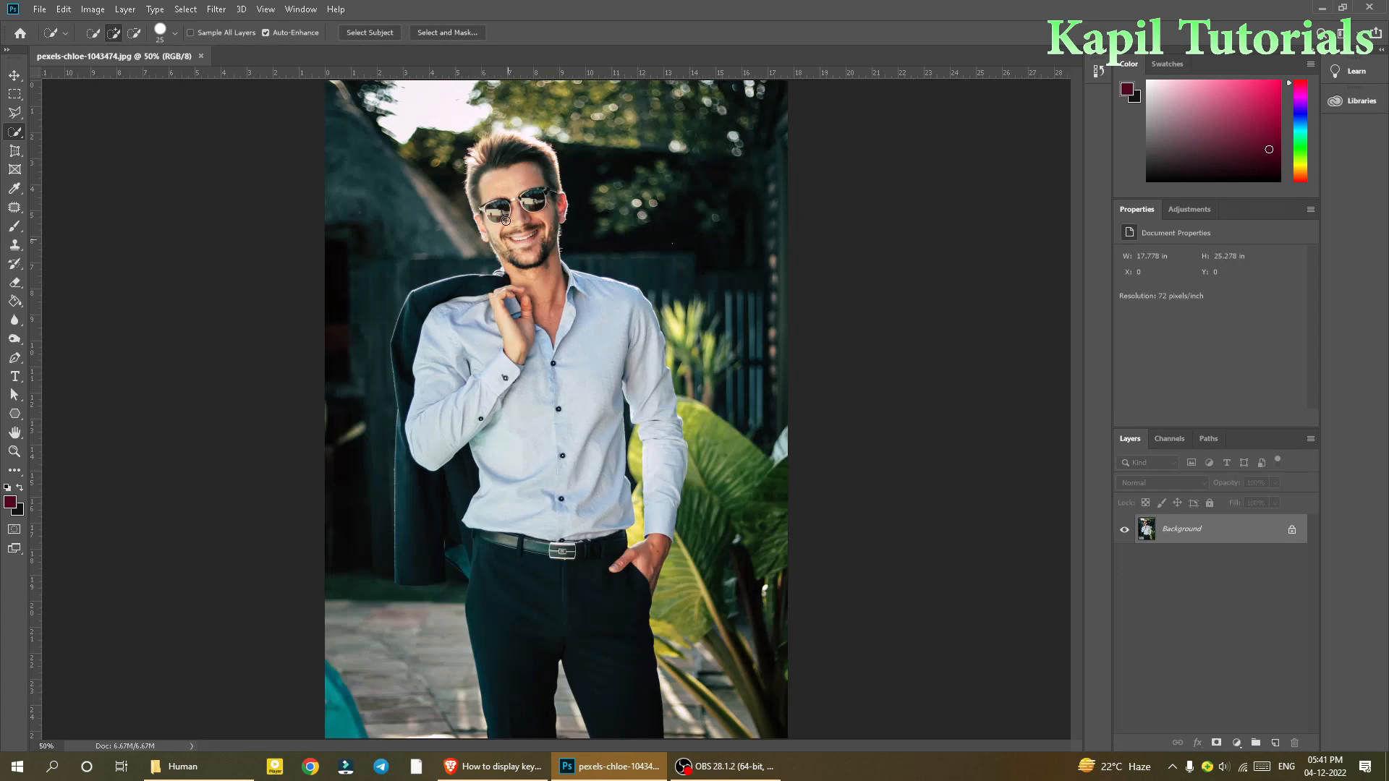
double_click(1174, 530)
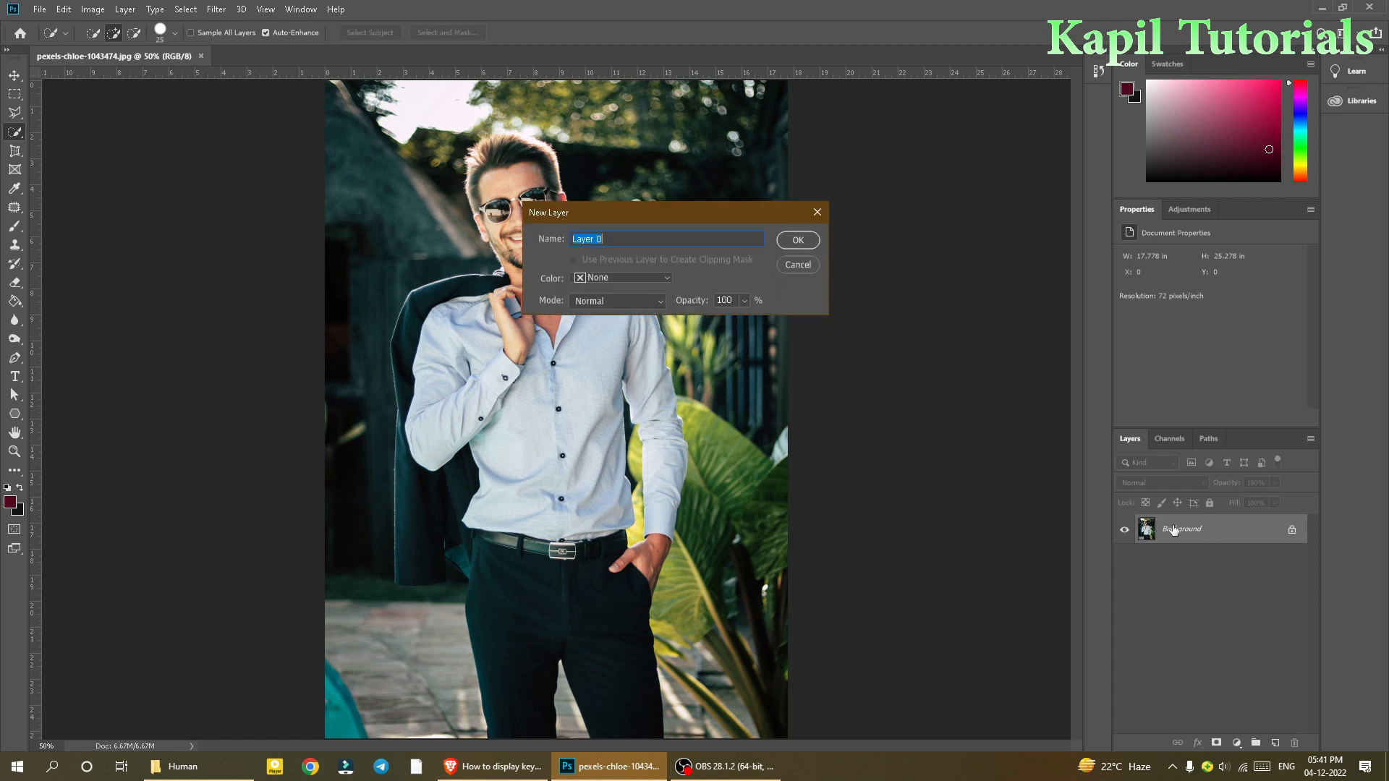
left_click(803, 242)
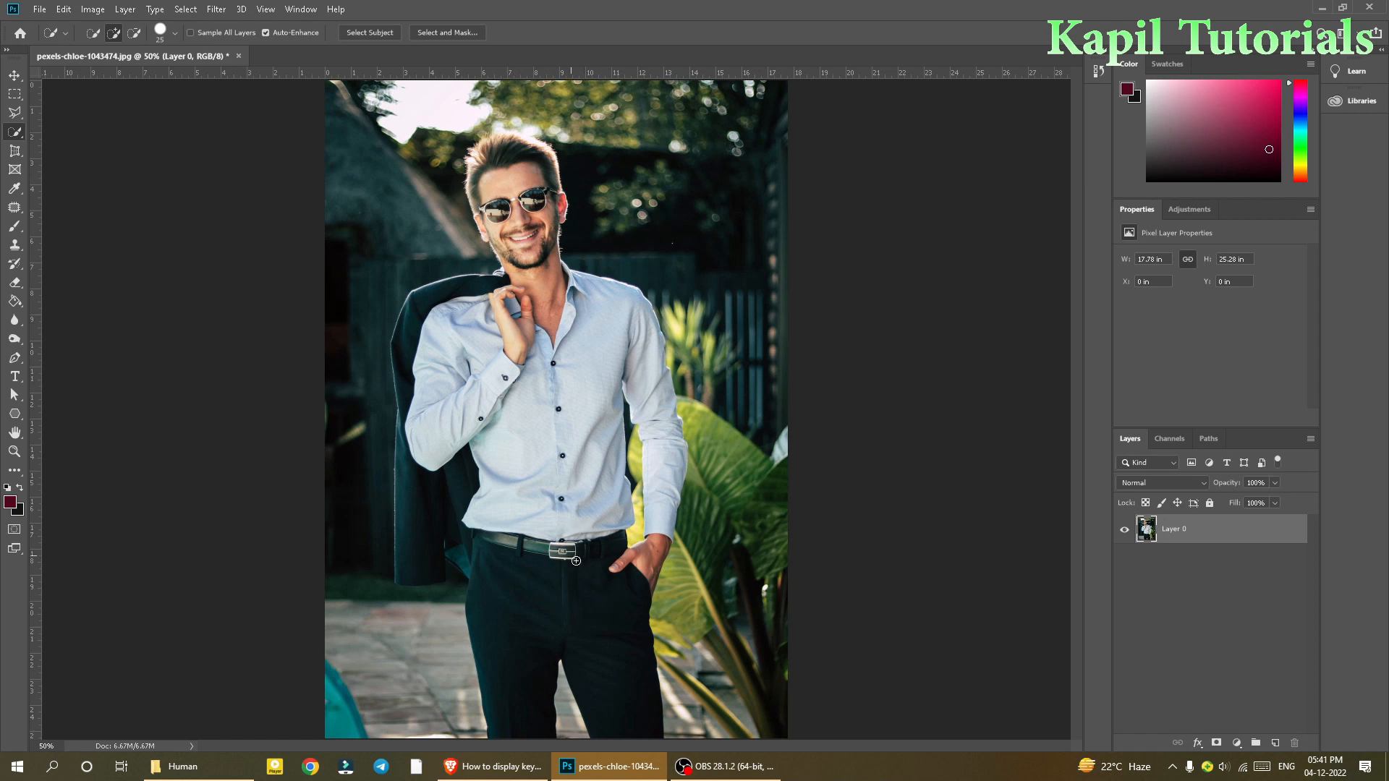
- Select the man together with his hanging jacket using the Quick Selection tool
right_click(12, 133)
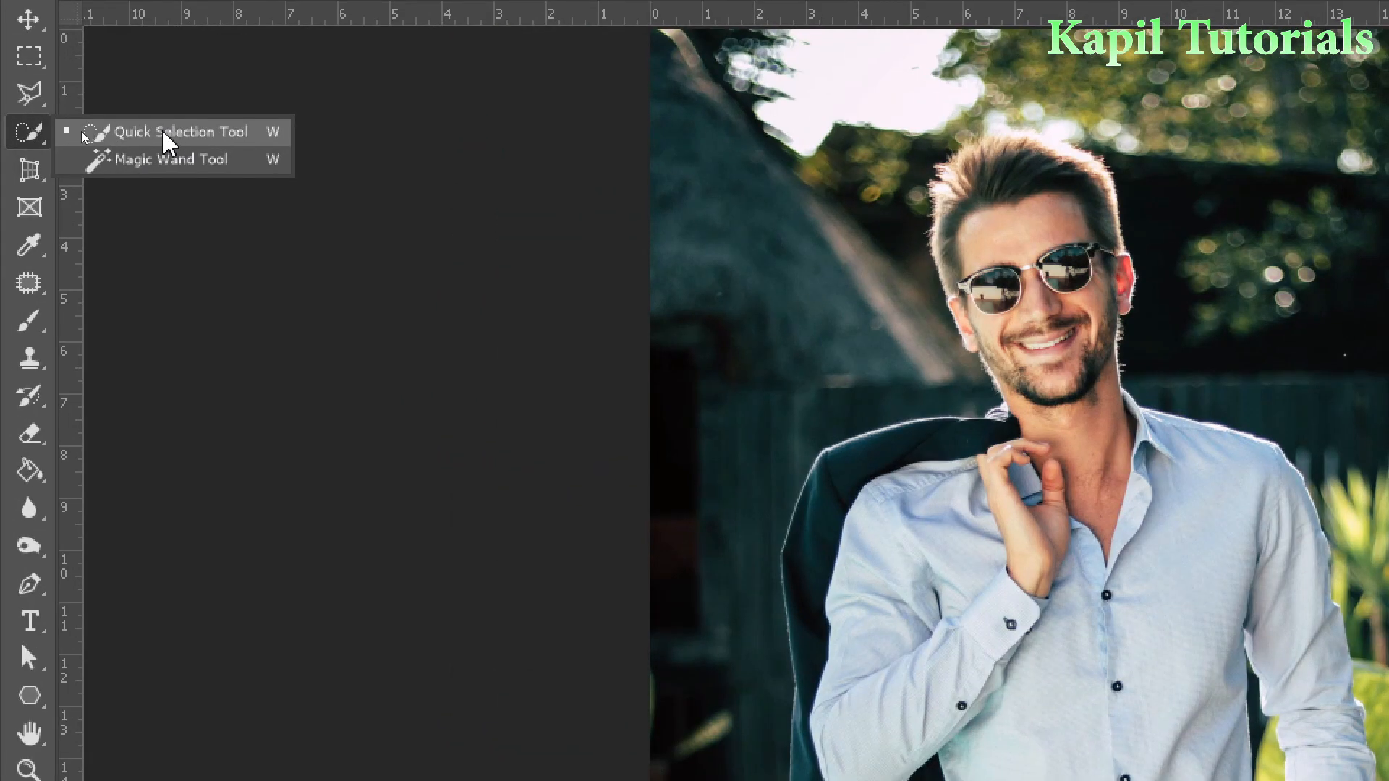
left_click(168, 141)
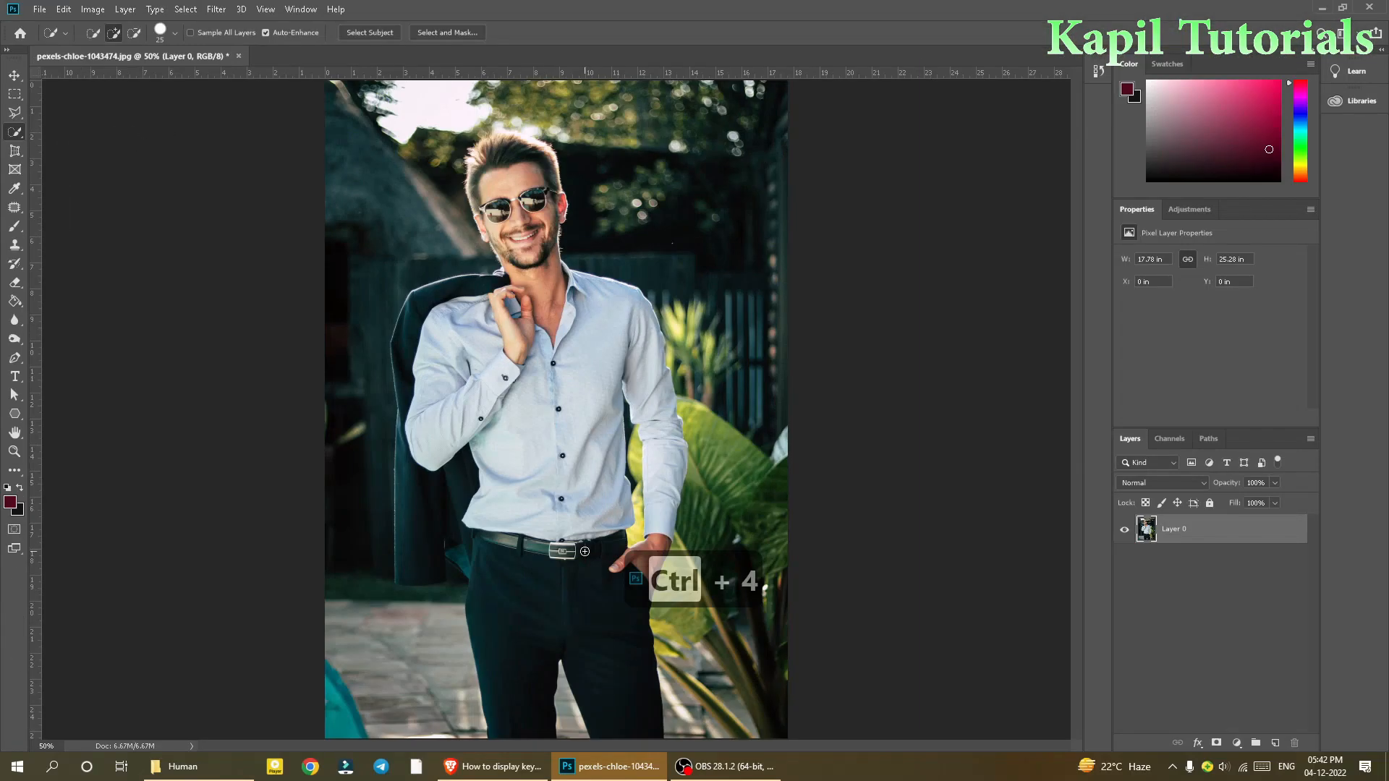
mouse_move(508, 713)
left_mouse_down()
mouse_move(513, 433)
mouse_move(475, 390)
mouse_move(450, 390)
mouse_move(421, 515)
mouse_move(427, 401)
mouse_move(409, 348)
mouse_move(560, 323)
mouse_move(574, 506)
mouse_move(554, 334)
mouse_move(636, 350)
mouse_move(661, 421)
mouse_move(652, 546)
mouse_move(662, 508)
mouse_move(532, 308)
mouse_move(505, 208)
mouse_move(476, 195)
mouse_move(485, 165)
left_mouse_up()
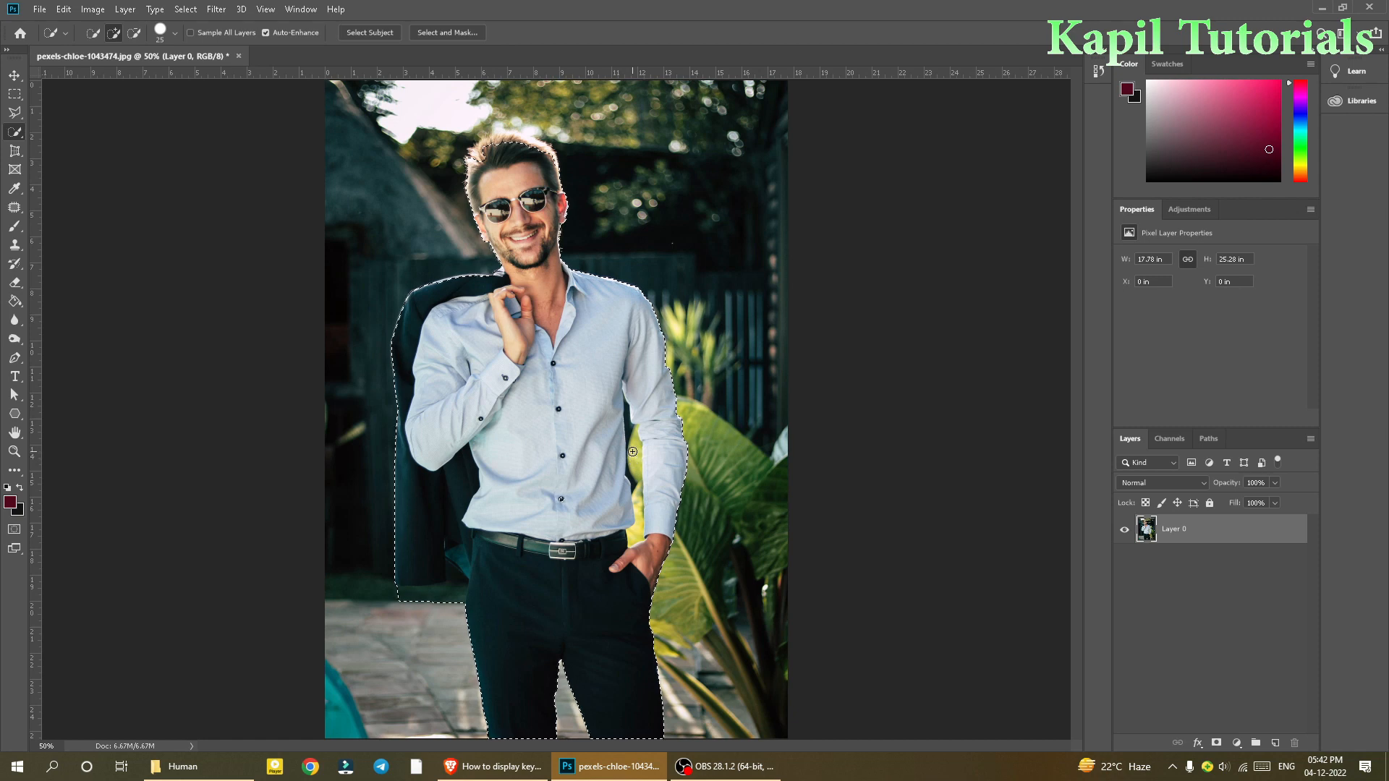
- Preview the man's selection in Quick Mask mode and return to standard mode
key("ctrl+4")
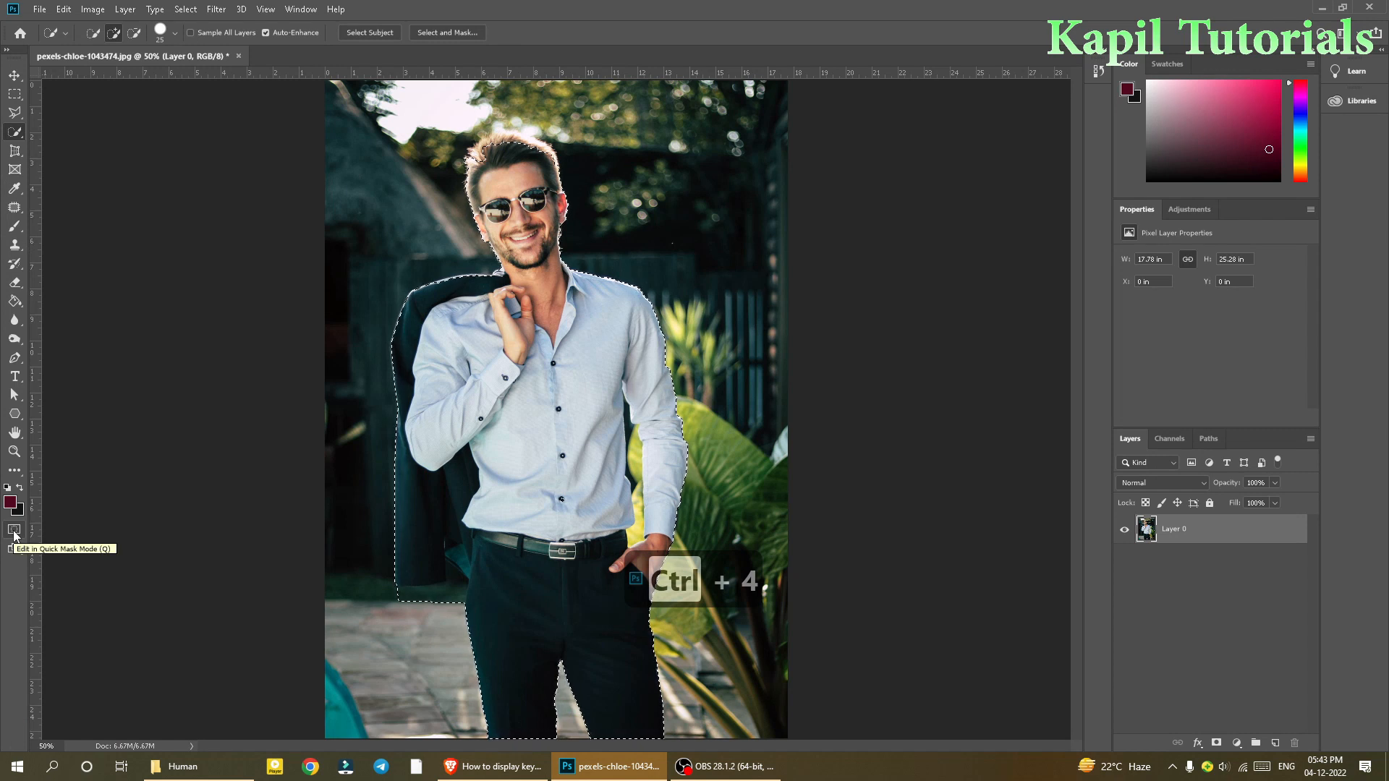
left_click(14, 532)
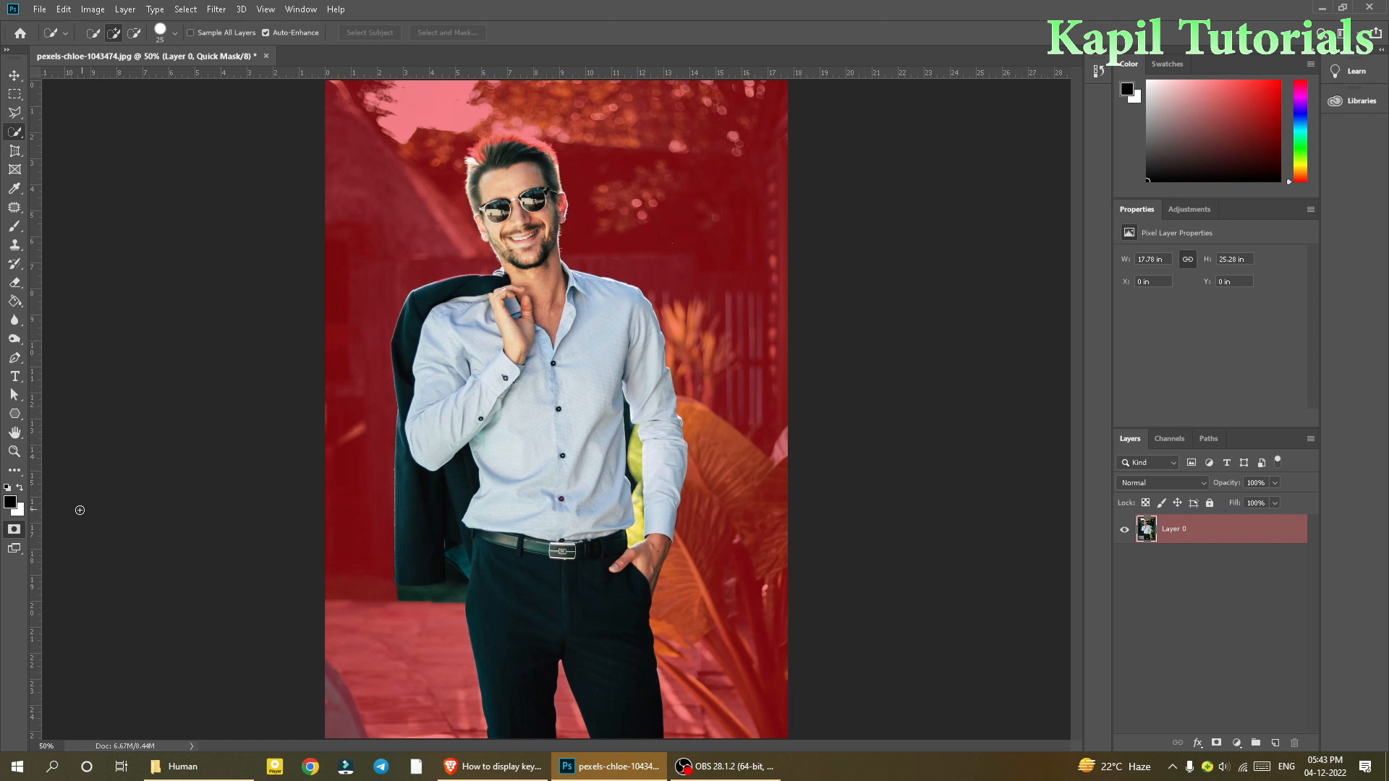
left_click(15, 532)
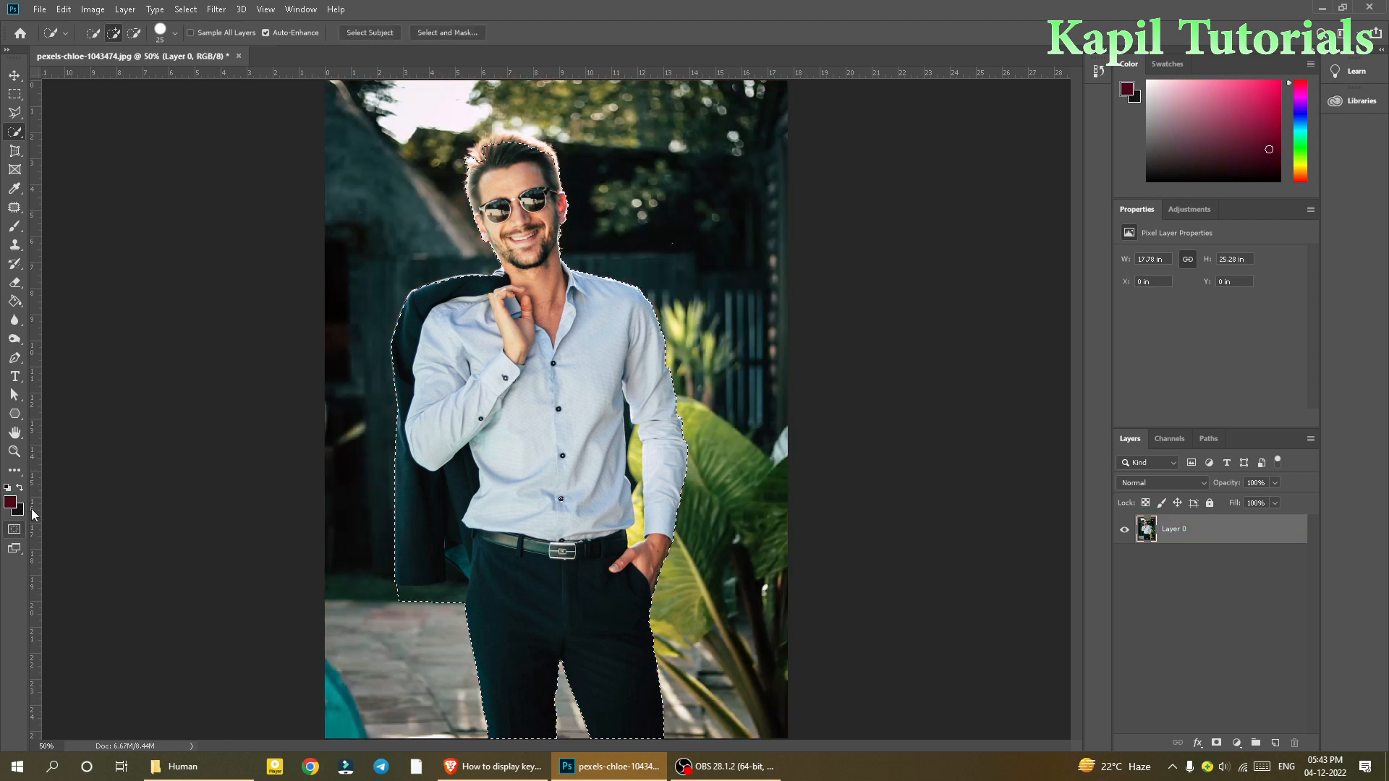
- Subtract the background gap between the man's torso and the arm with his hand in the pocket, using a smaller Quick Selection brush
right_click(10, 138)
left_click(69, 133)
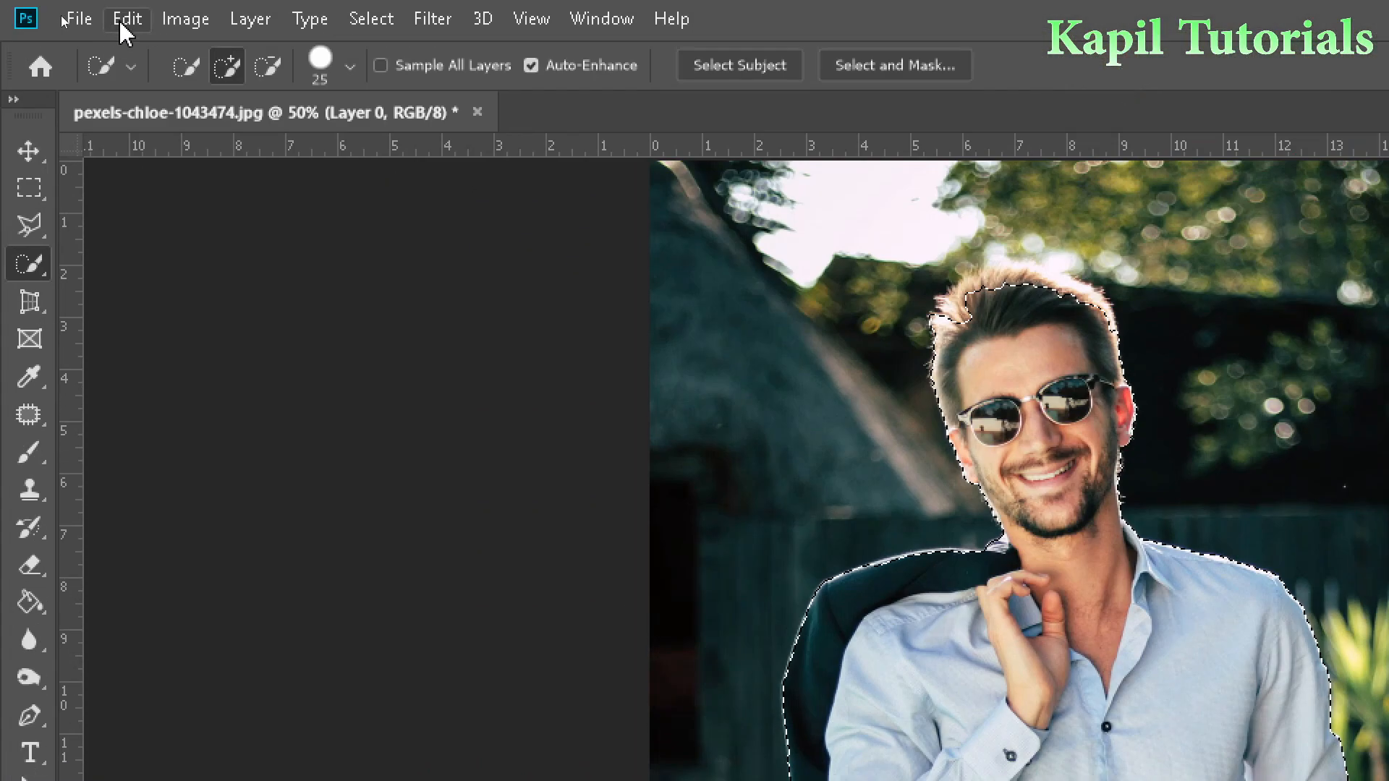
left_click(270, 68)
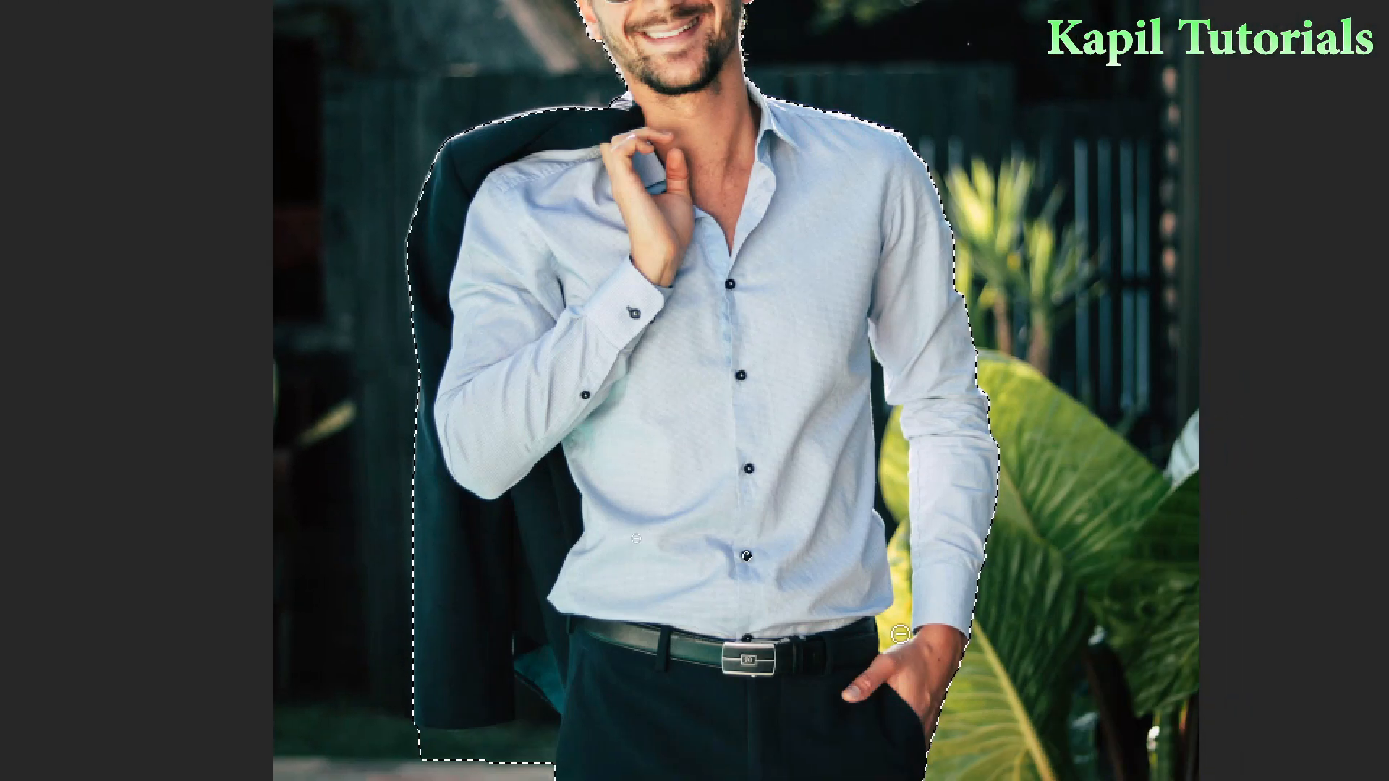
left_click(894, 634)
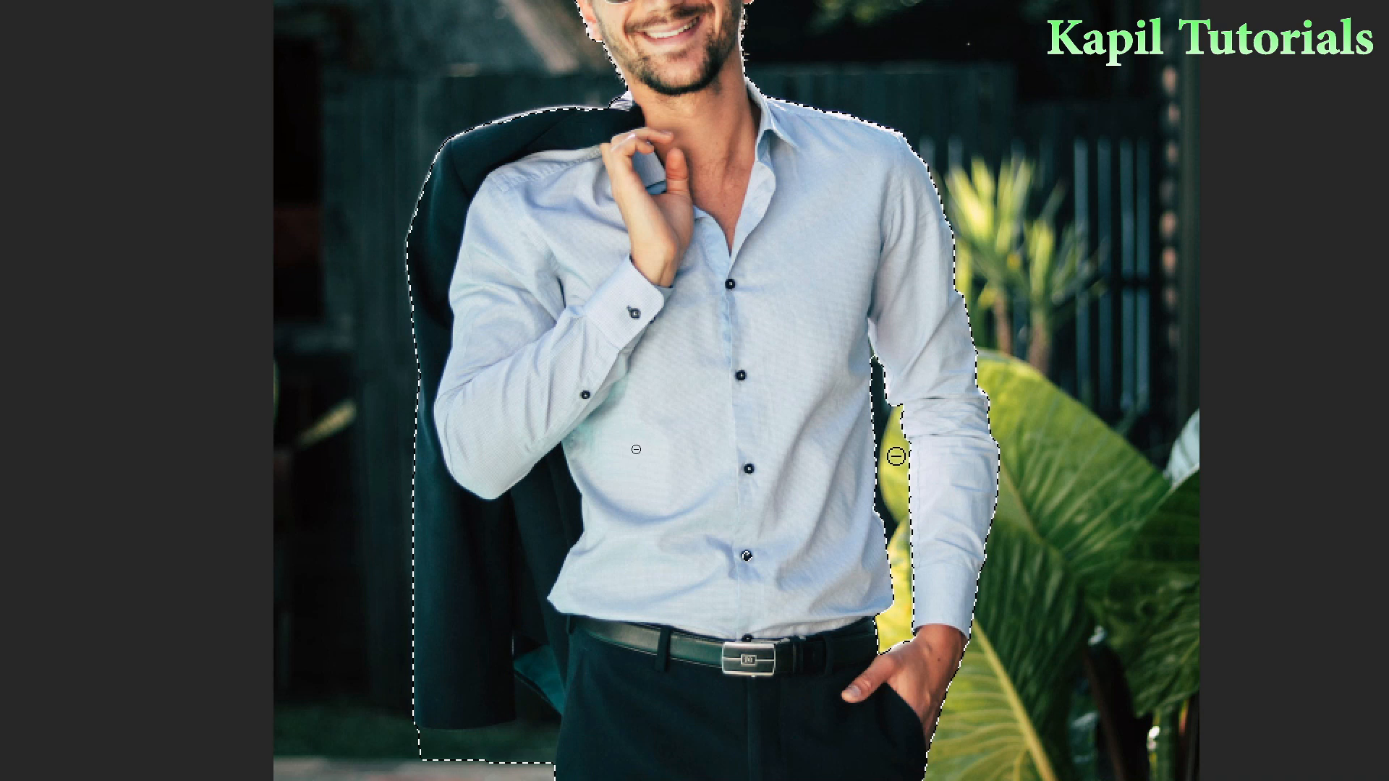
key("ctrl+plus")
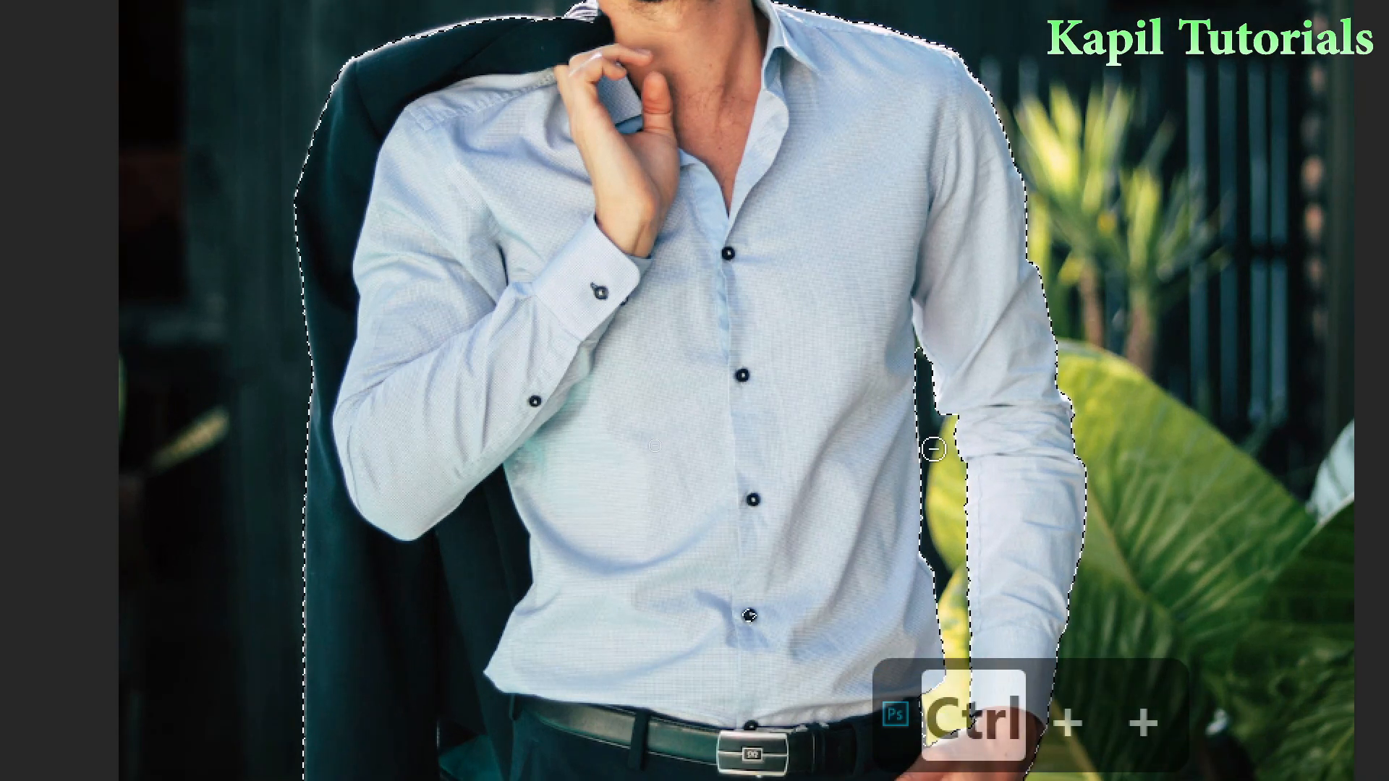
key("bracketleft")
key("bracketleft")
key("bracketleft")
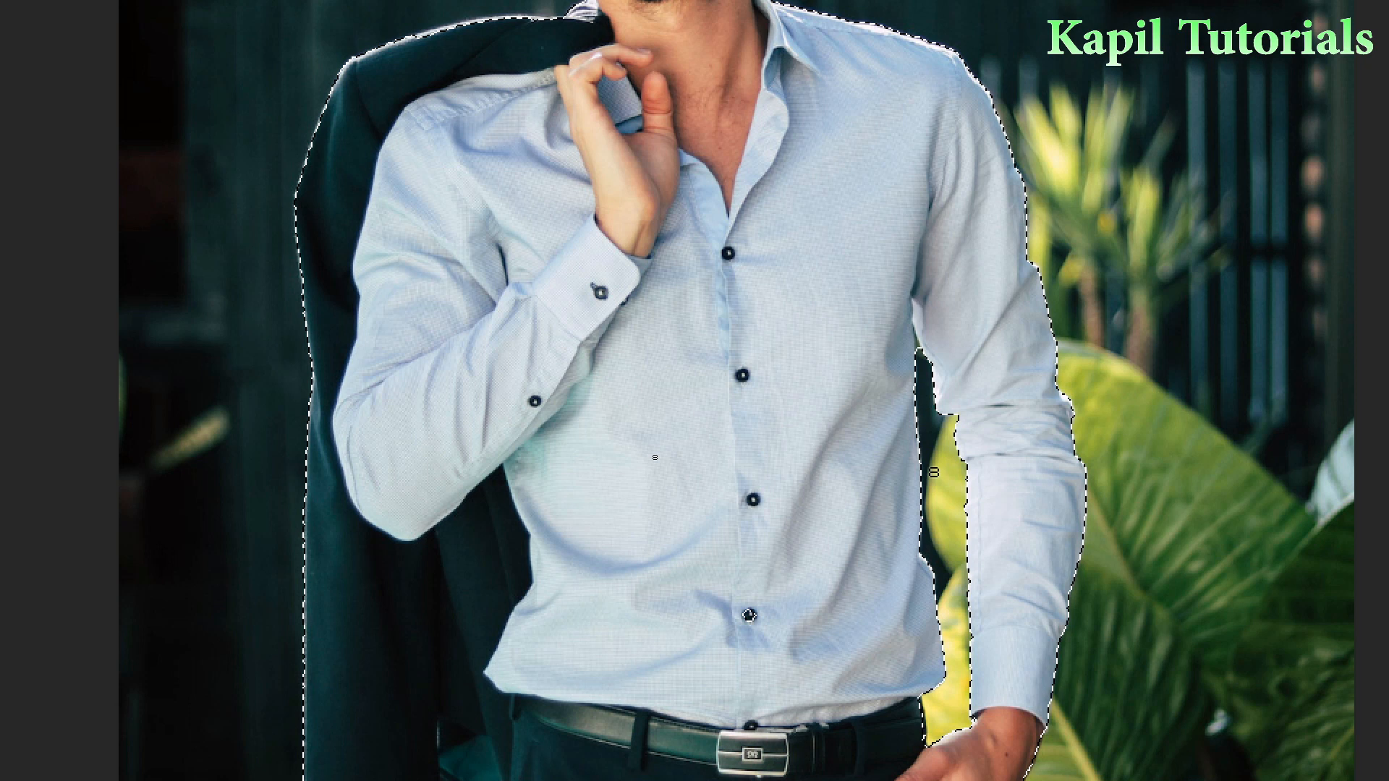
key("bracketleft")
- Try to subtract the background strip beneath the hanging jacket with the Quick Selection tool, and undo the stroke
key("ctrl+minus")
key("ctrl+minus")
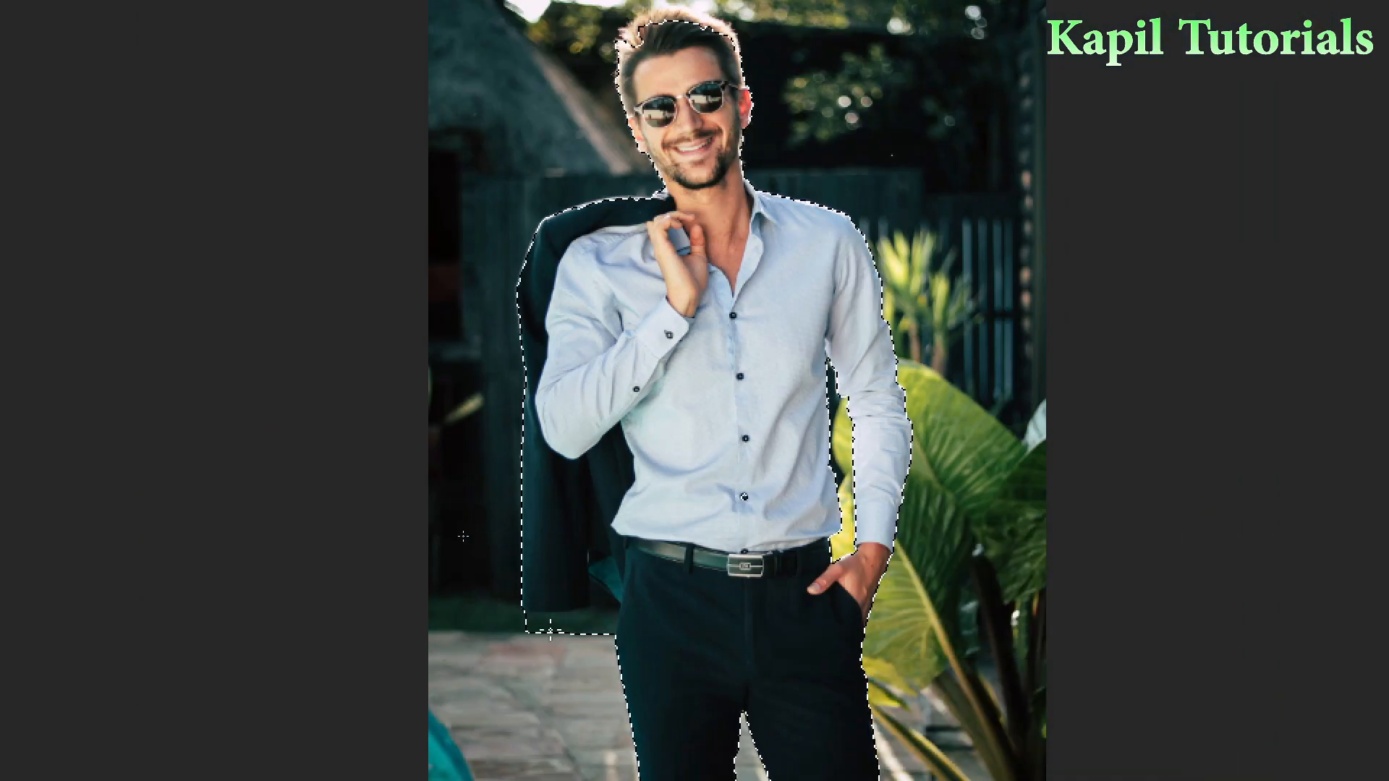
key("ctrl+4")
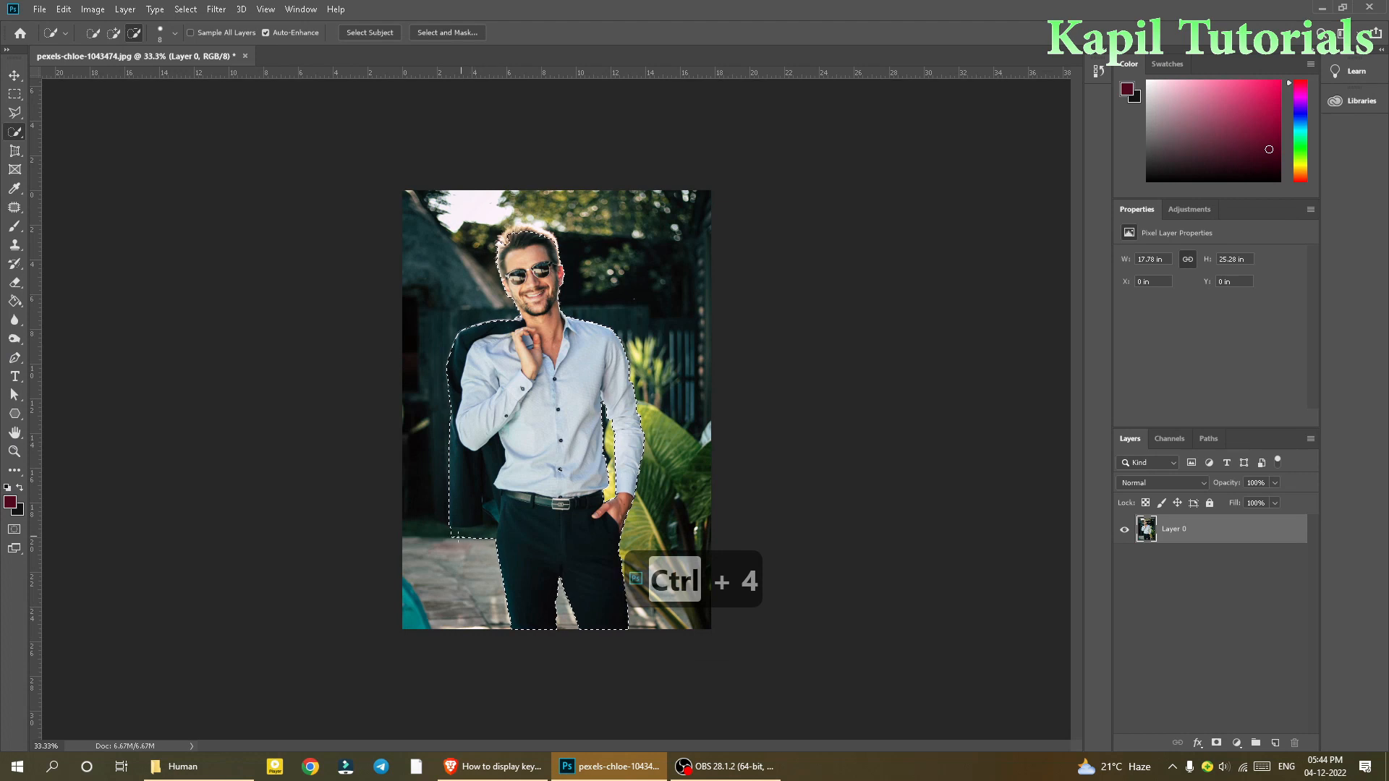
key("ctrl+plus")
key("ctrl+plus")
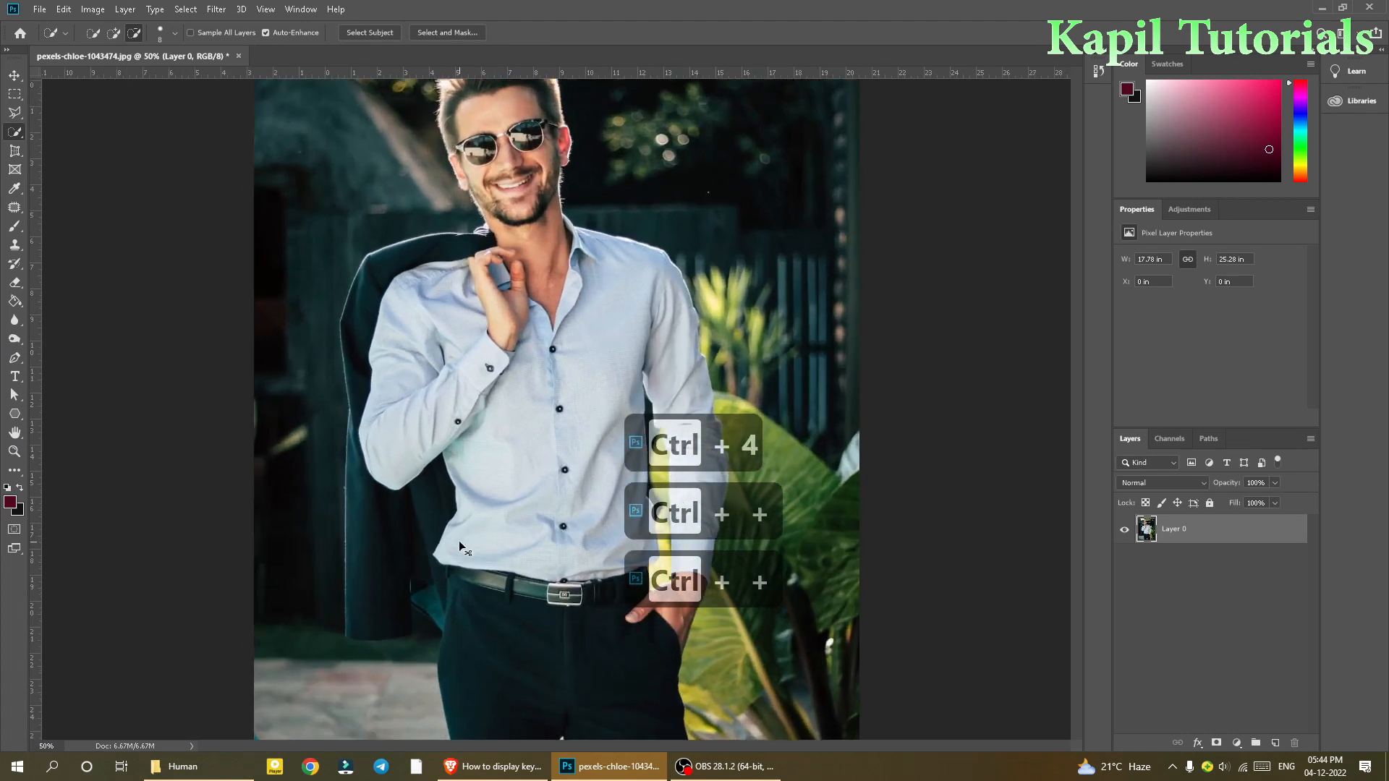
key("ctrl+plus")
key("ctrl+plus")
left_click_drag(442, 555, 500, 217)
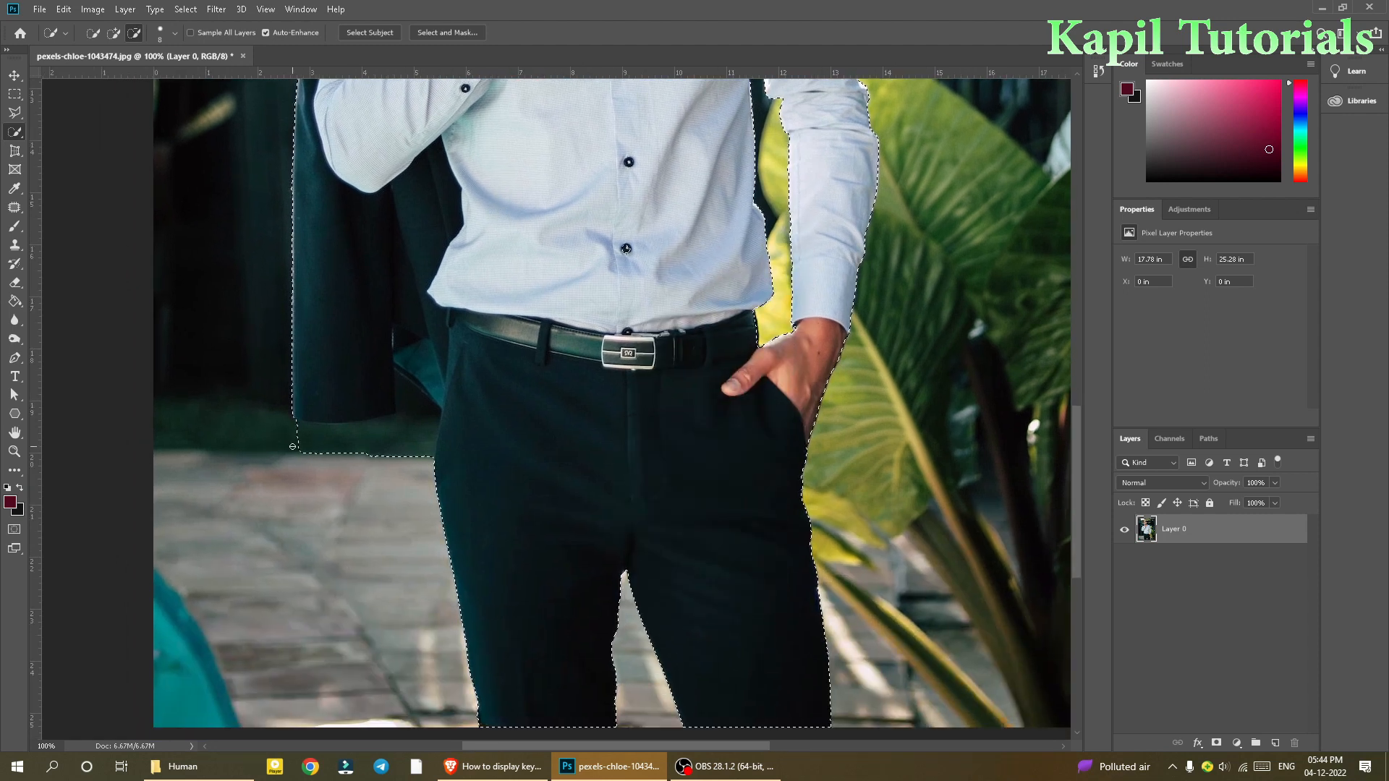
mouse_move(330, 444)
left_mouse_down()
mouse_move(295, 457)
mouse_move(316, 448)
mouse_move(294, 430)
mouse_move(410, 429)
left_mouse_up()
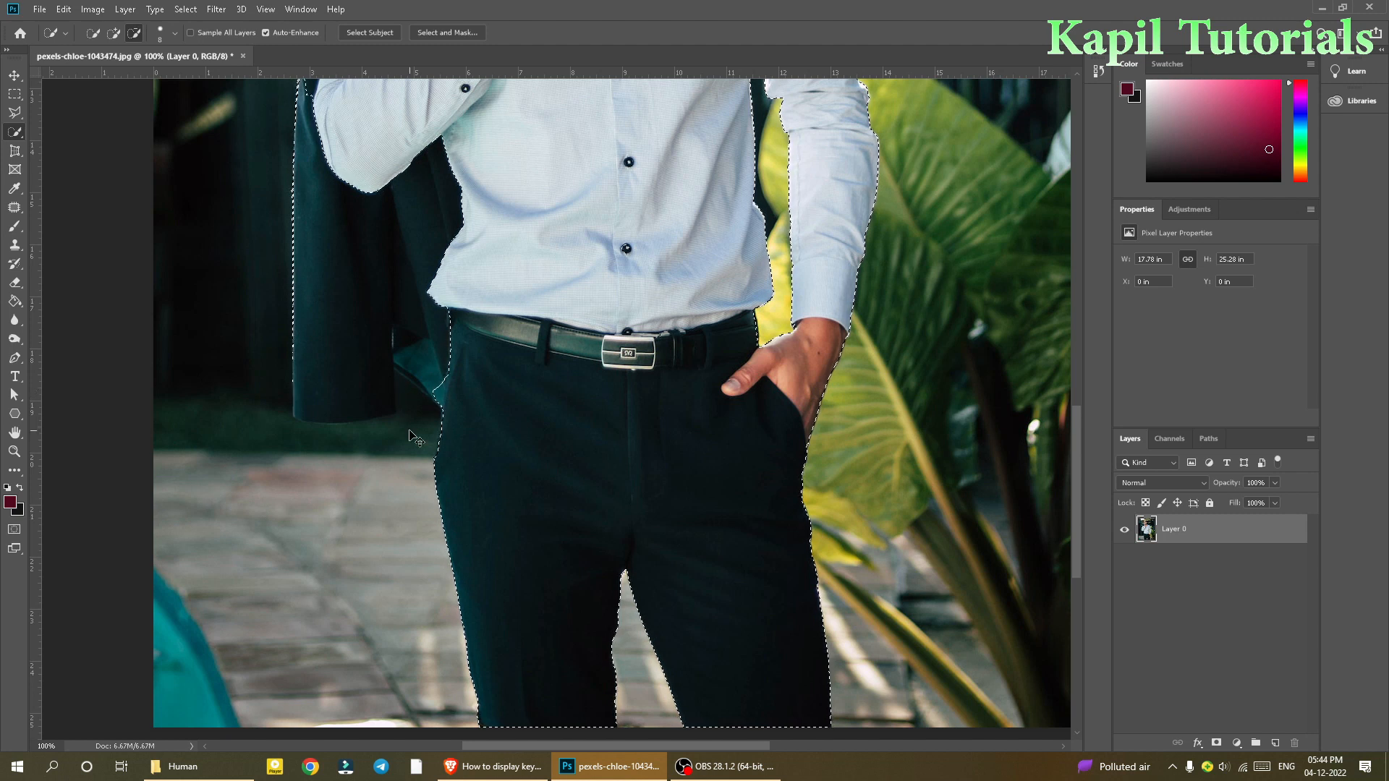
key("ctrl+z")
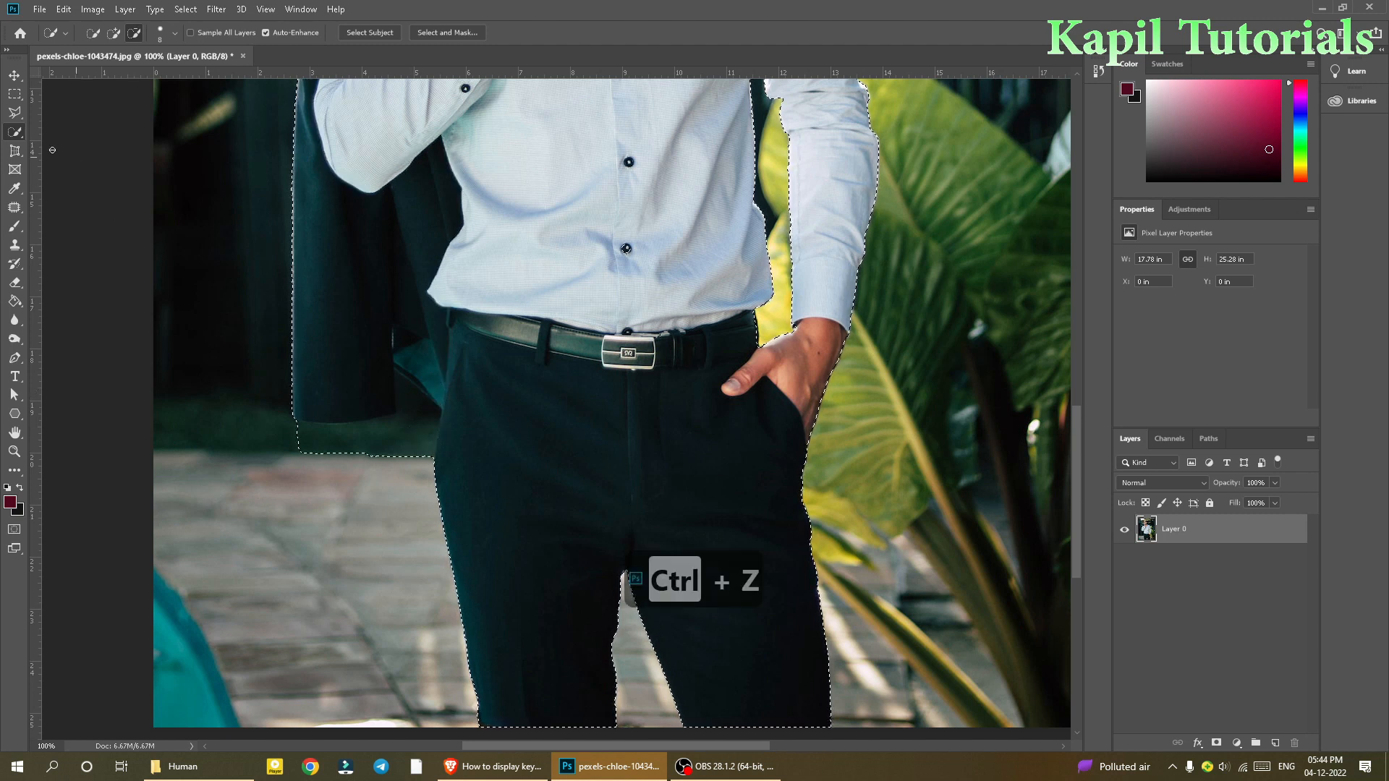
- Subtract the background beneath the jacket from the selection with the Polygonal Lasso, tracing the jacket hem and the trouser edge
left_click_drag(14, 113, 75, 131)
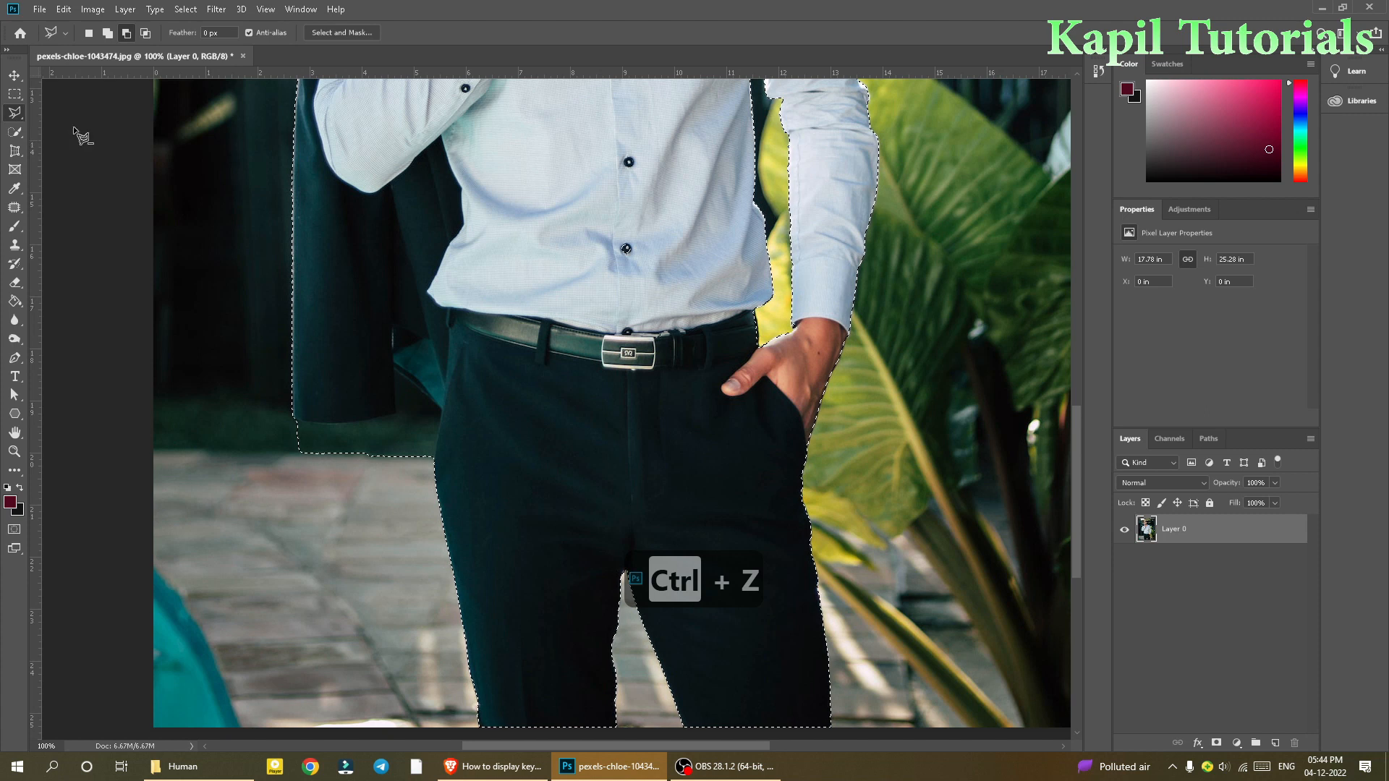
key("ctrl+plus")
left_click_drag(206, 501, 471, 497)
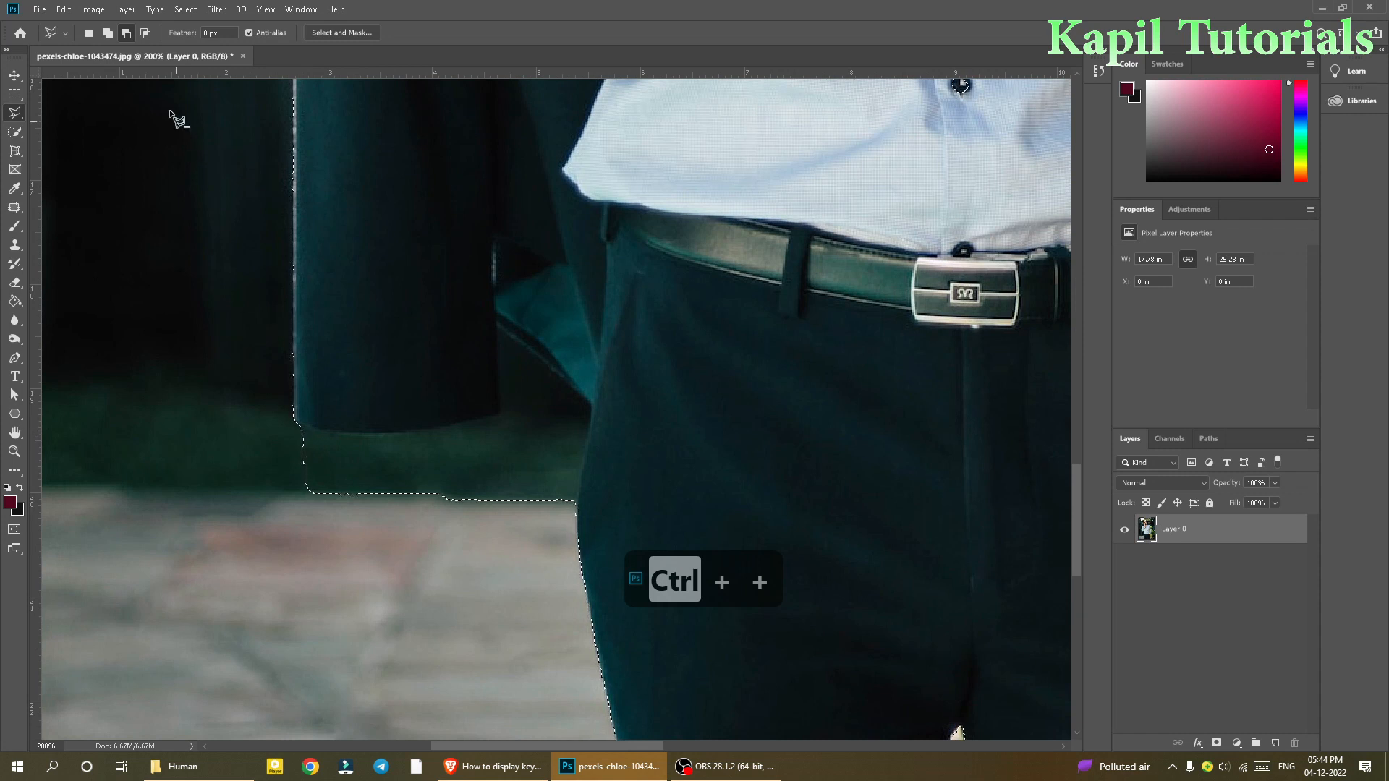
left_click(126, 33)
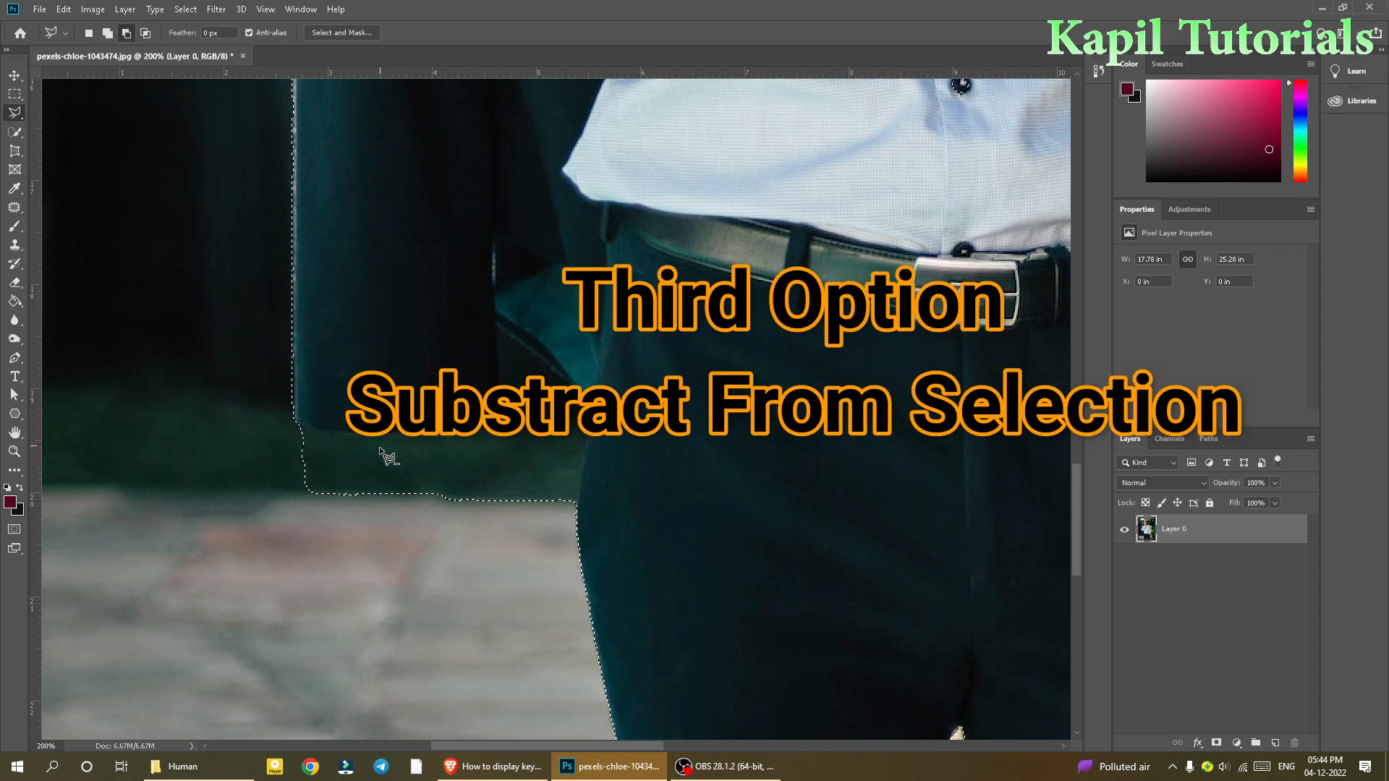
left_click(297, 424)
left_click(499, 415)
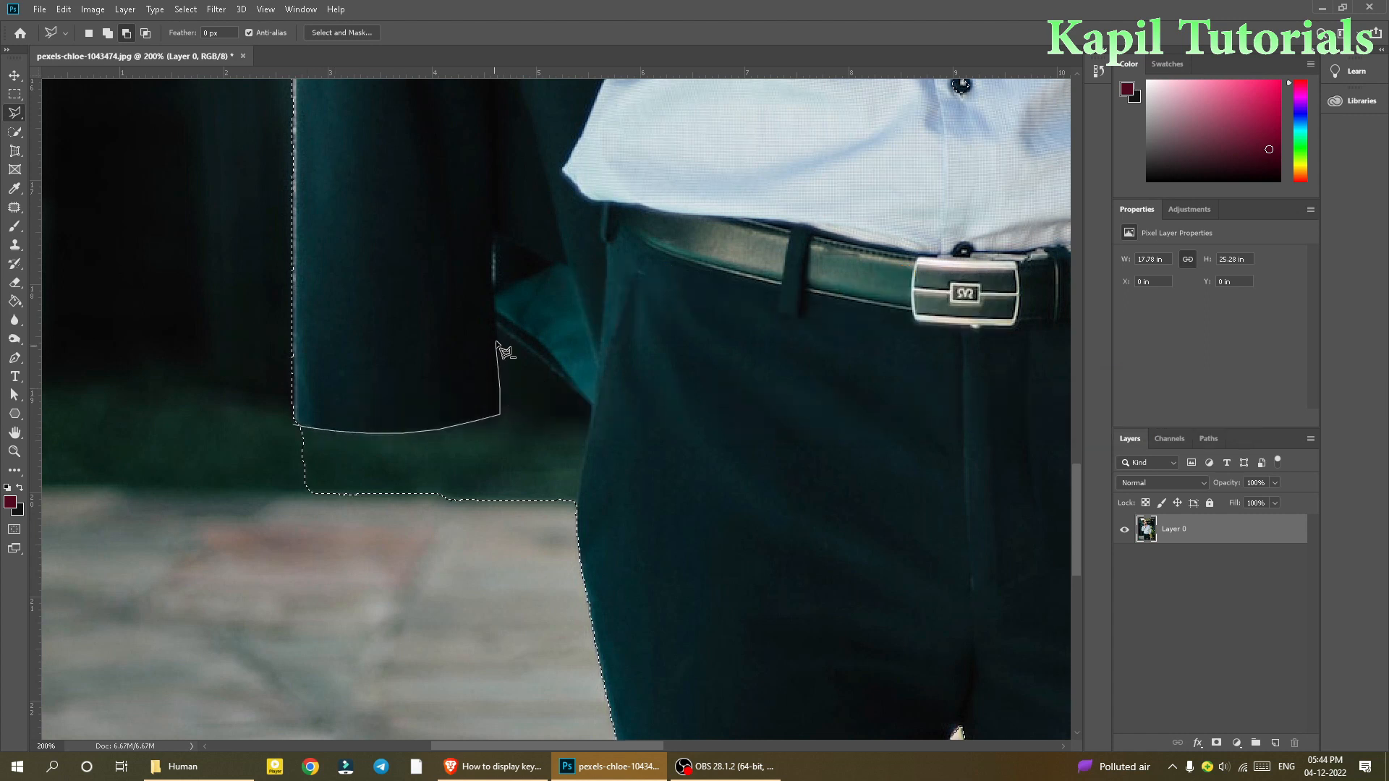
left_click(498, 327)
left_click(557, 372)
left_click(595, 409)
left_click(576, 511)
left_click(420, 555)
left_click(273, 547)
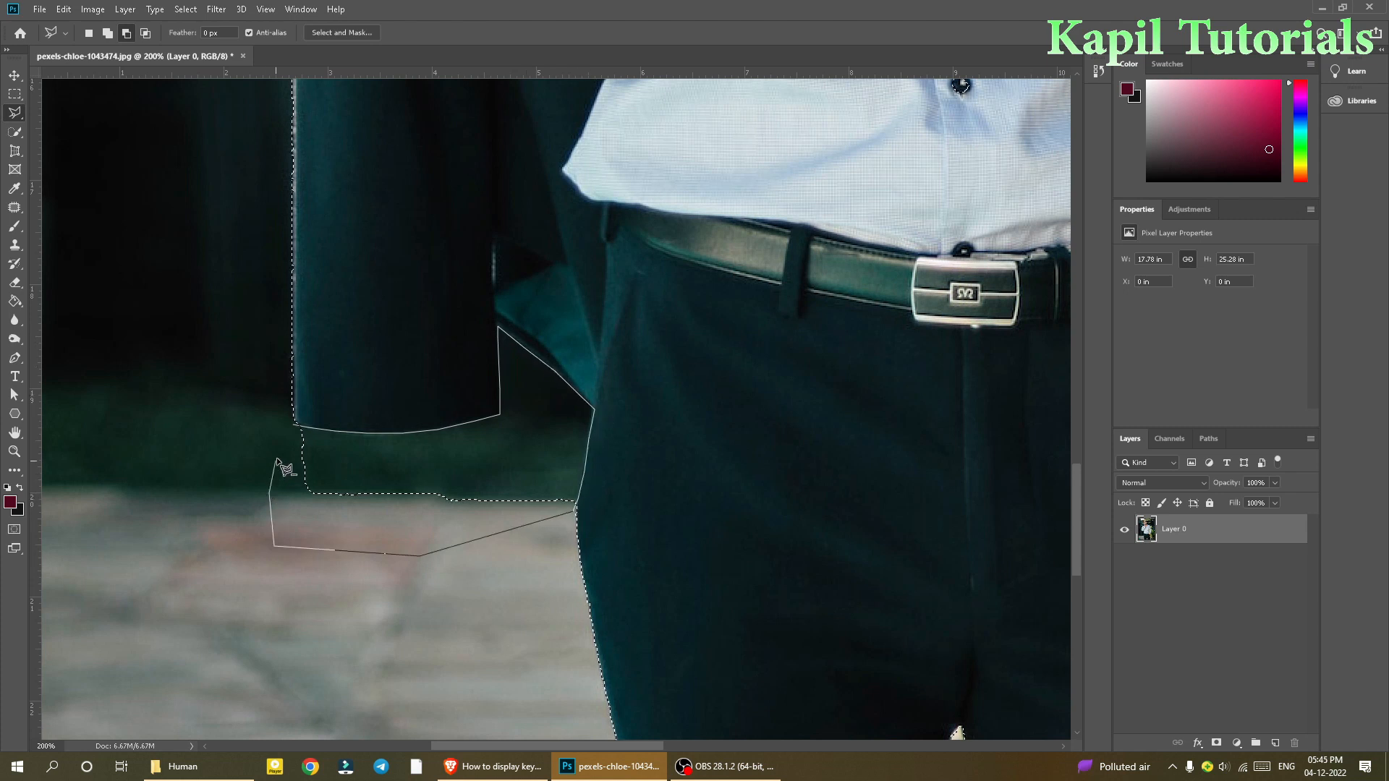
left_click(295, 427)
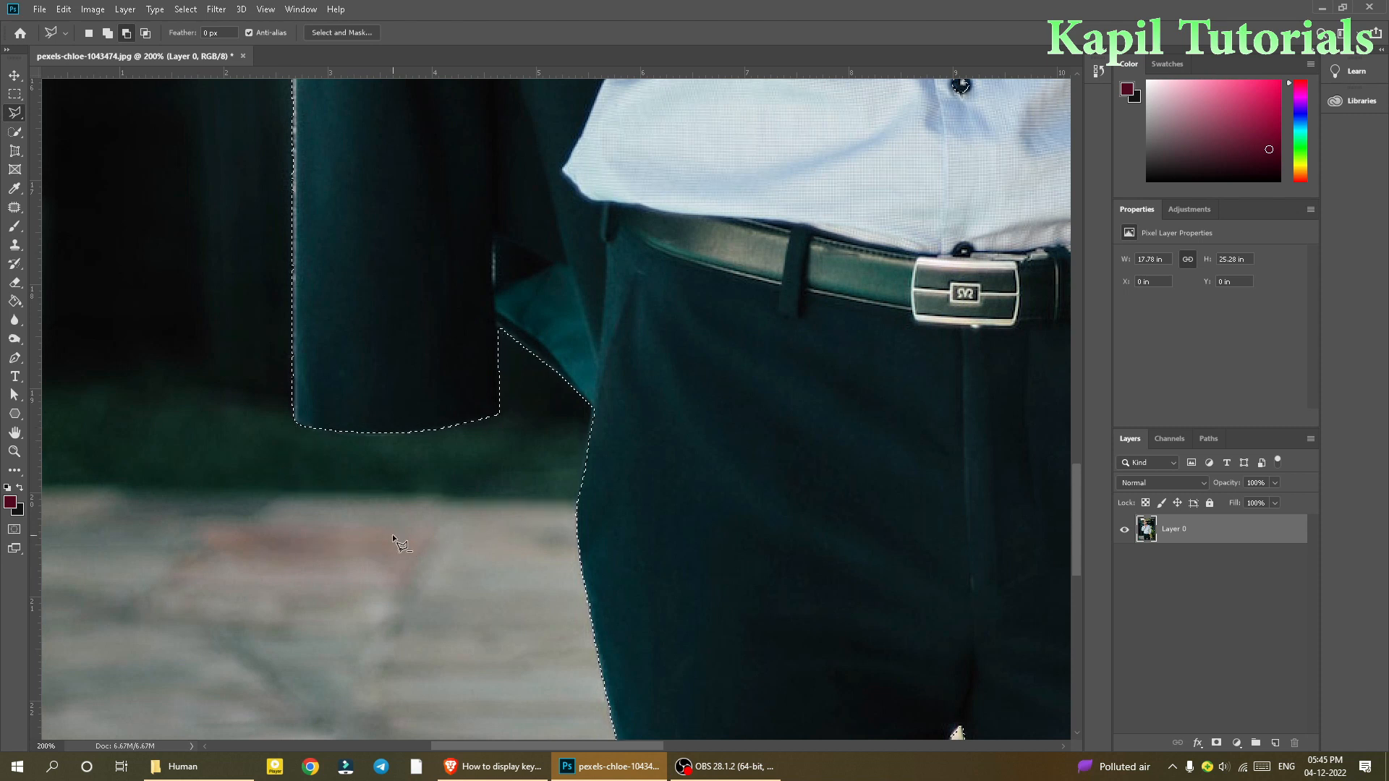
- Check the refined selection of the man in Quick Mask mode, including the hair area, and return to standard mode
key("ctrl+minus")
key("ctrl+minus")
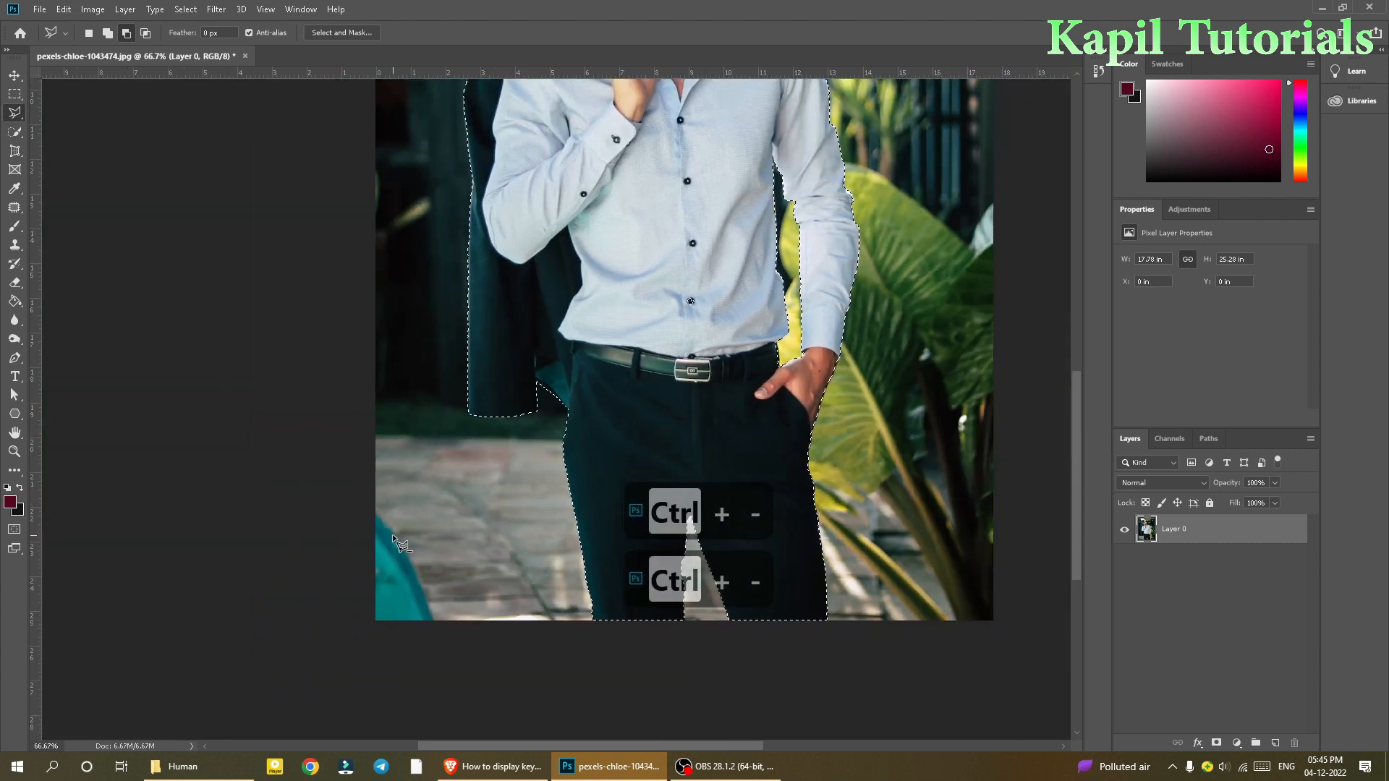
left_click_drag(573, 363, 395, 550)
left_click_drag(499, 334, 540, 516)
left_click(13, 531)
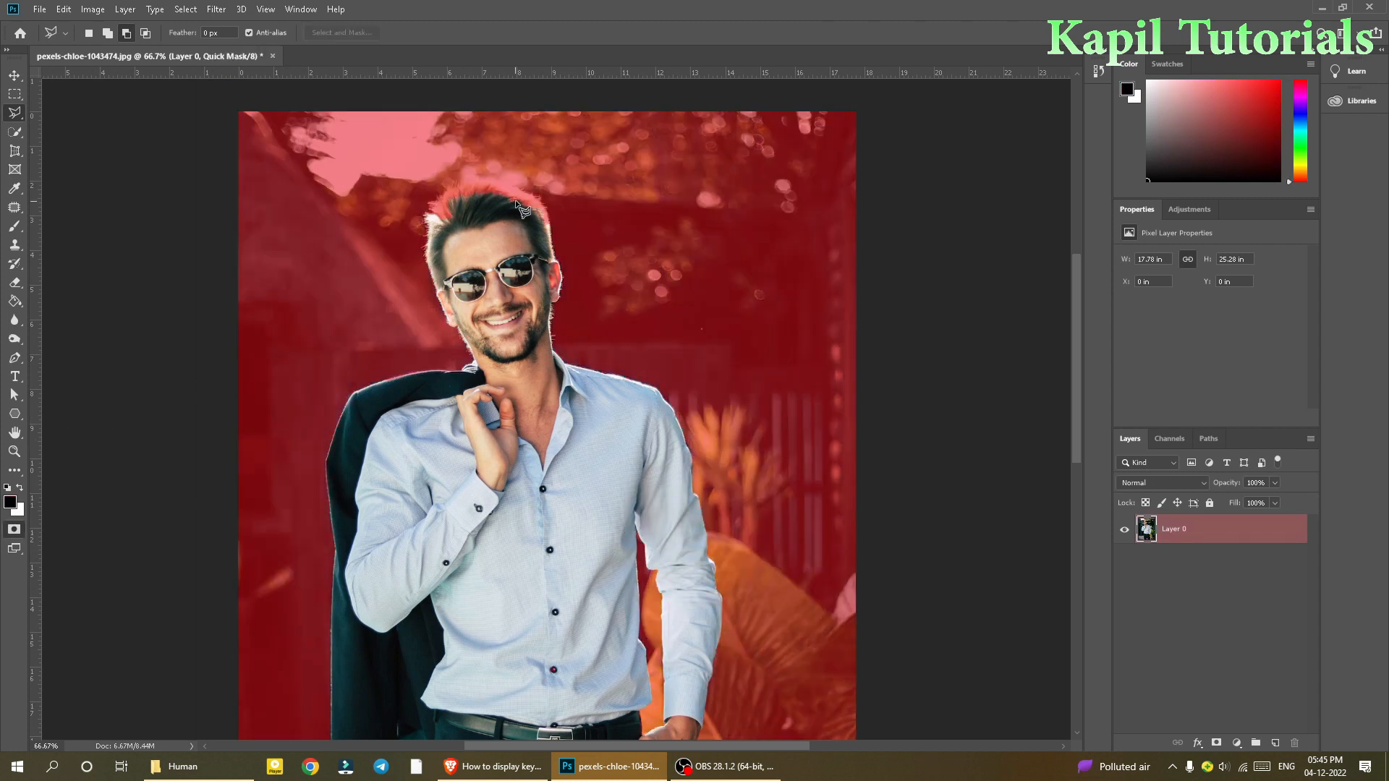
left_click(14, 530)
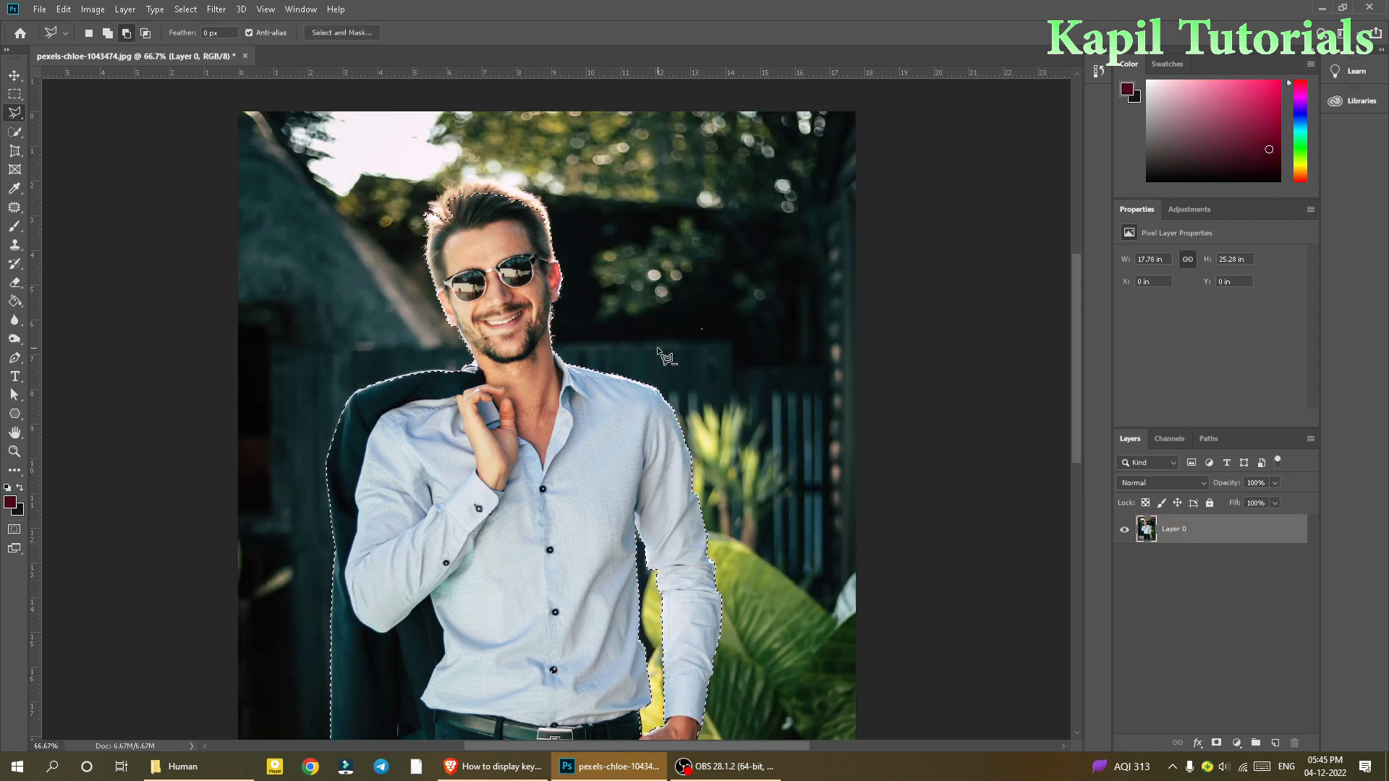
- Add the unselected hair along the top of the man's head to the selection with the Polygonal Lasso, and check it in Quick Mask mode
key("ctrl+plus")
key("ctrl+plus")
mouse_move(465, 272)
left_mouse_down()
mouse_move(465, 386)
mouse_move(513, 554)
left_mouse_up()
left_click_drag(514, 362, 515, 412)
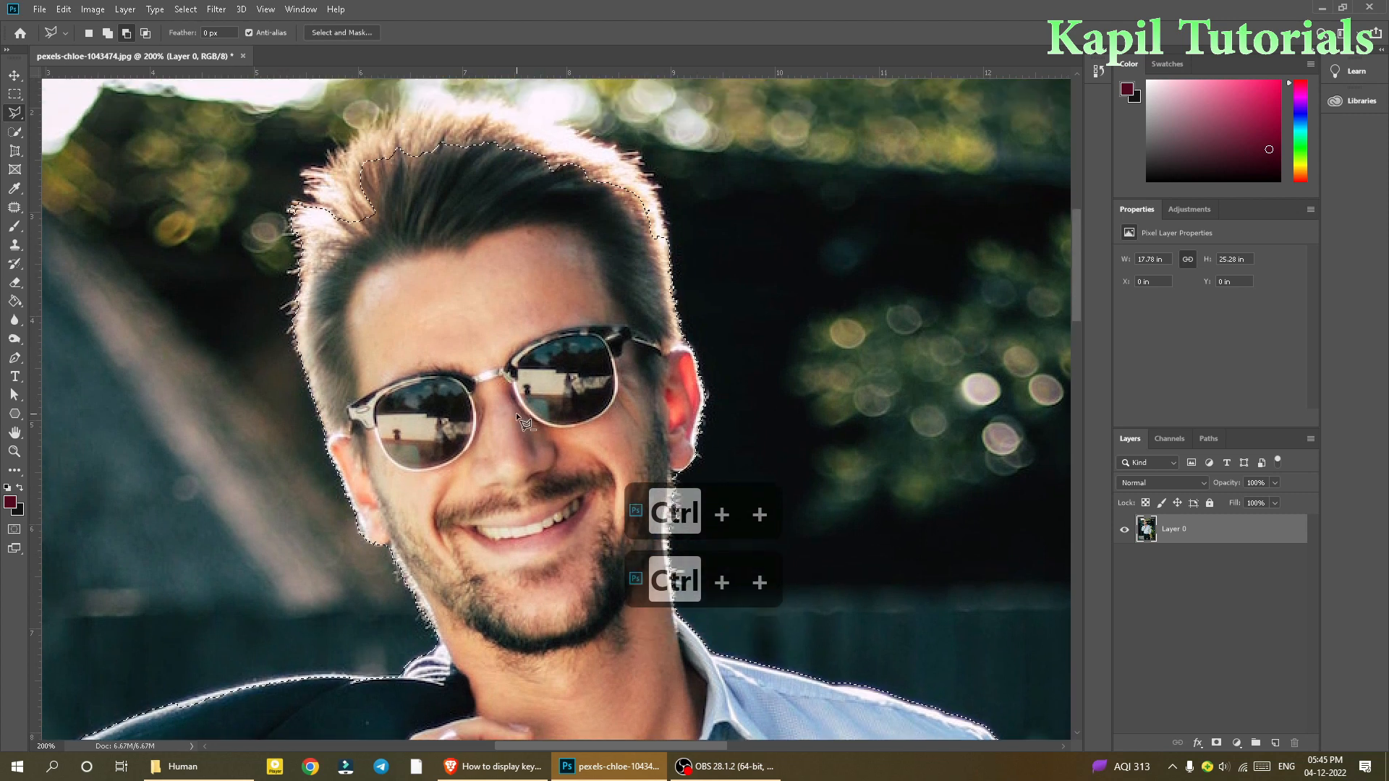
left_click_drag(439, 236, 490, 363)
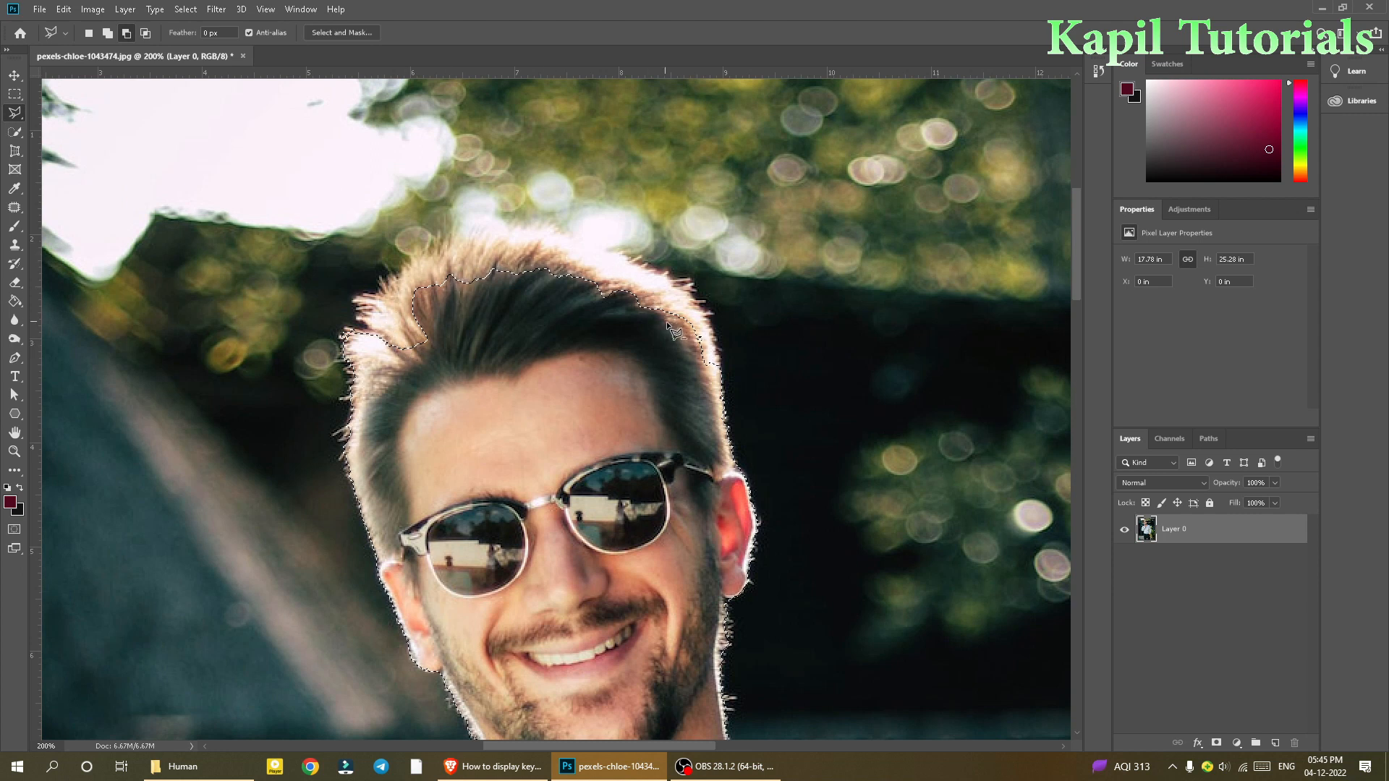
right_click(16, 114)
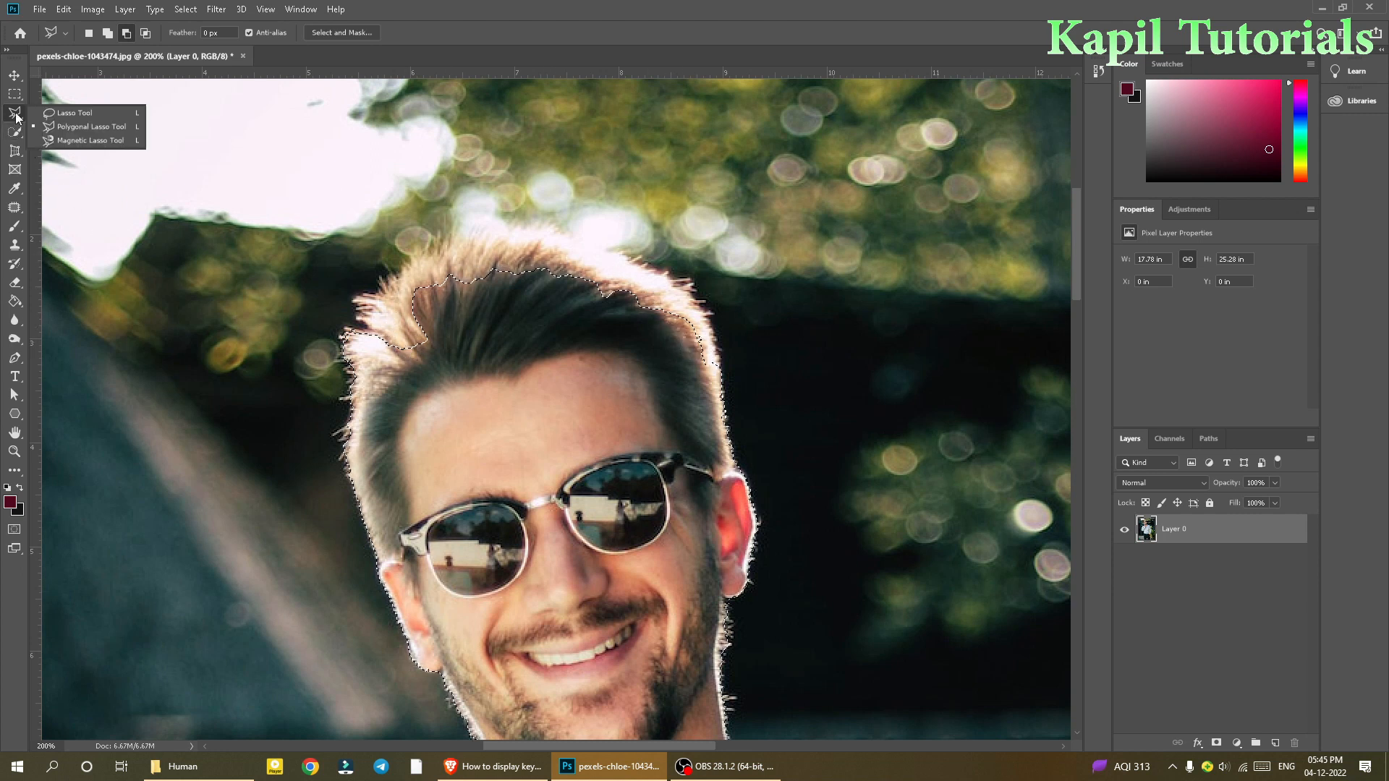
left_click(65, 128)
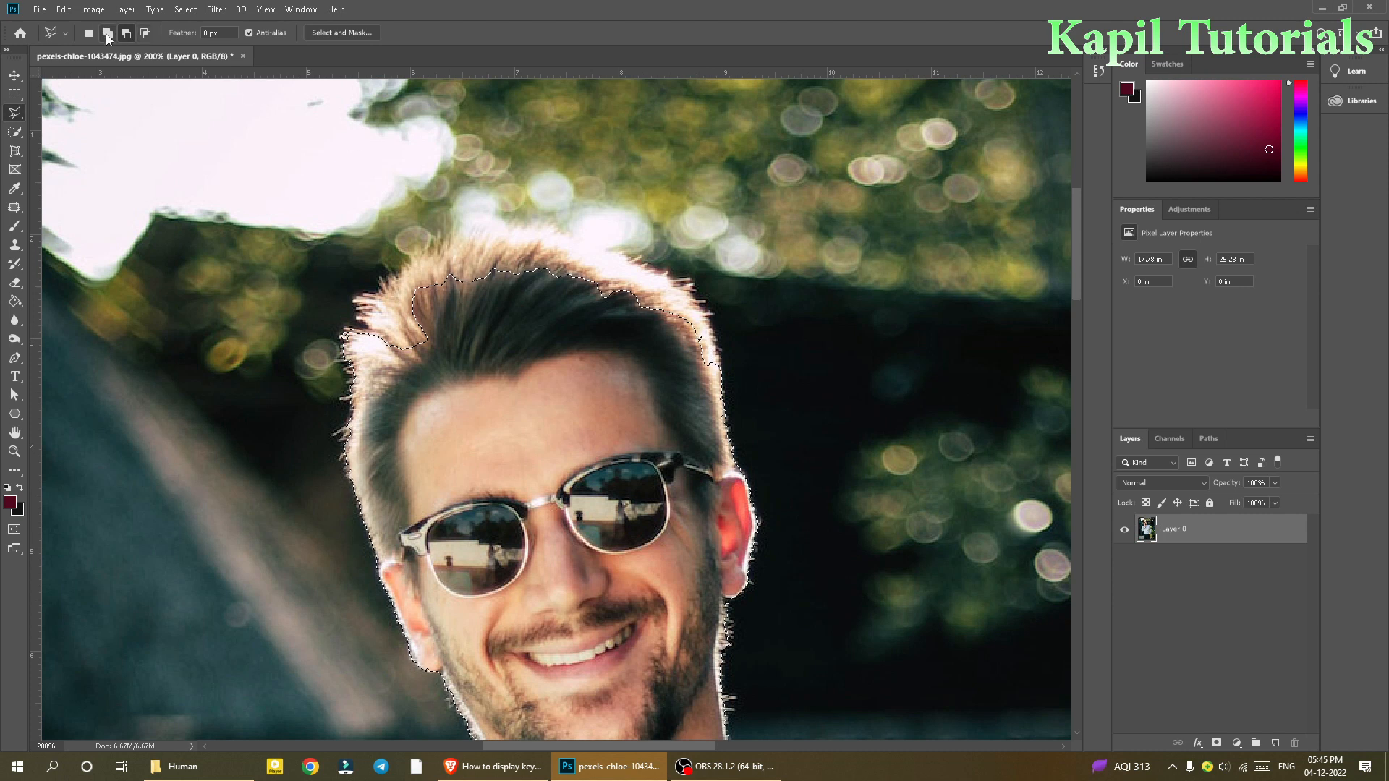
key("ctrl+4")
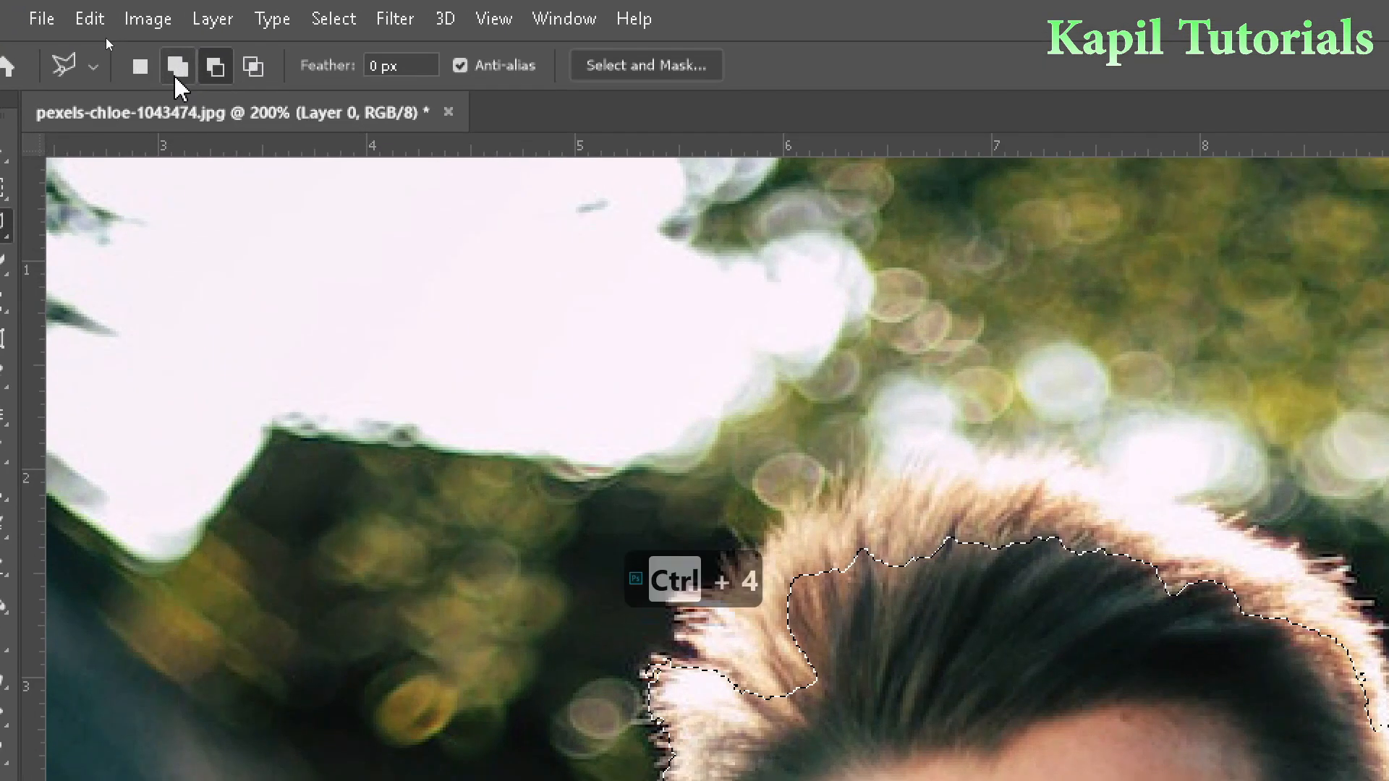
left_click(180, 66)
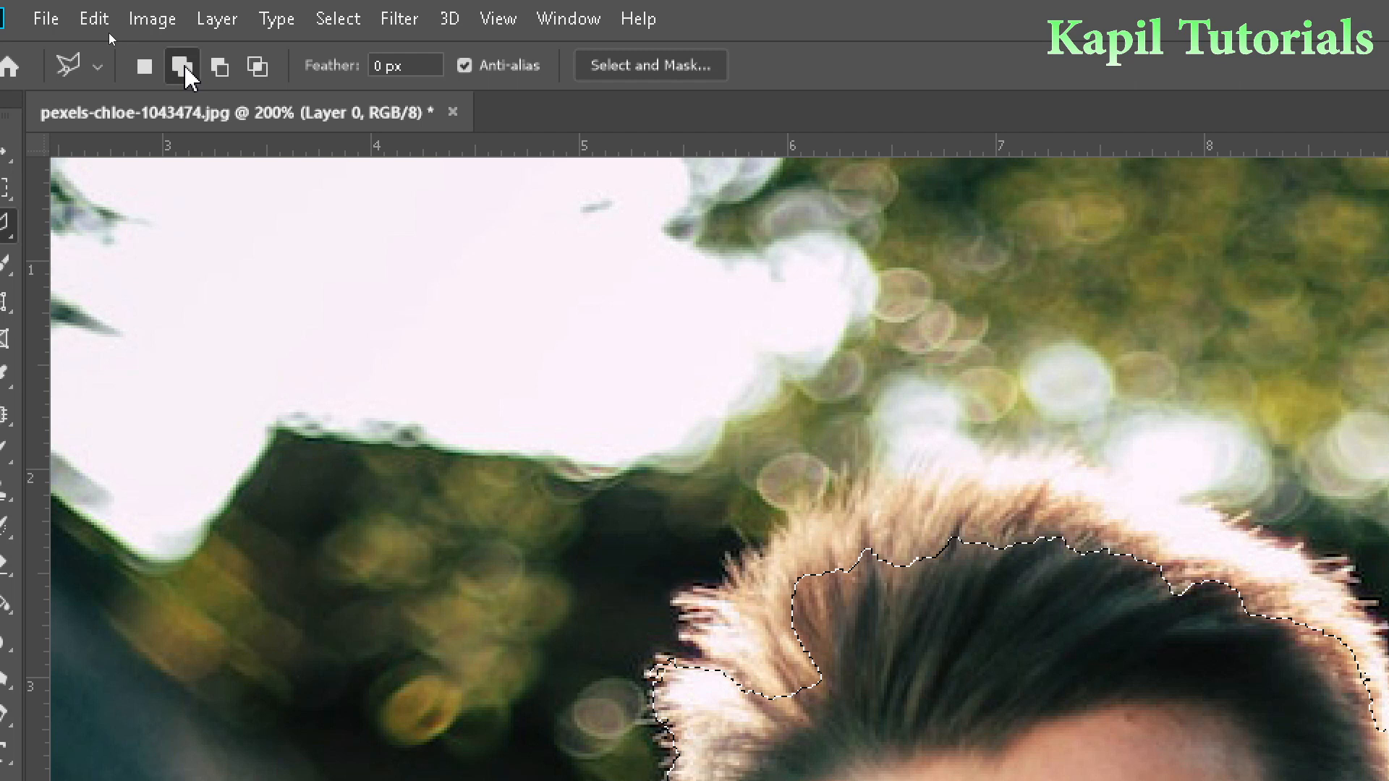
key("ctrl+4")
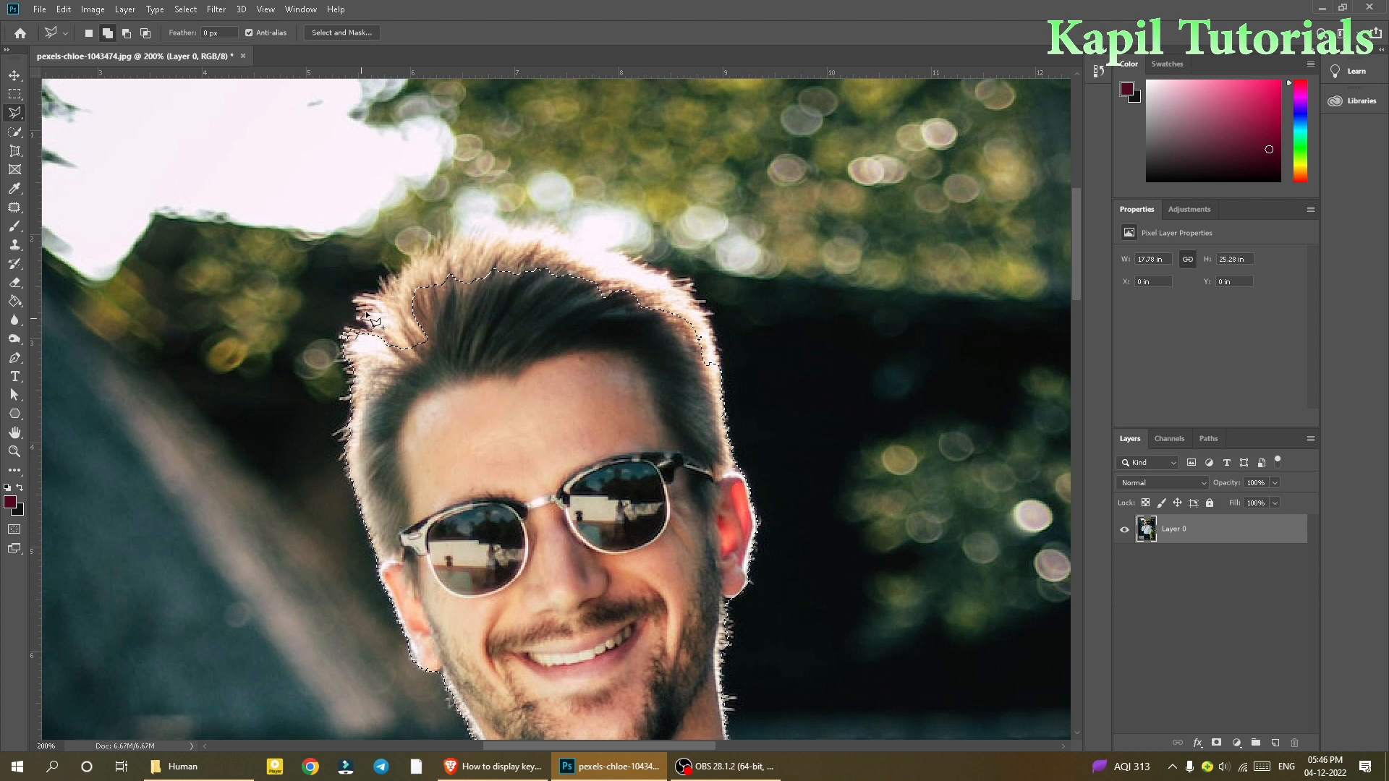
mouse_move(360, 303)
left_mouse_down()
mouse_move(420, 256)
mouse_move(518, 238)
mouse_move(665, 291)
mouse_move(716, 352)
mouse_move(720, 381)
mouse_move(654, 342)
mouse_move(459, 347)
mouse_move(404, 373)
mouse_move(365, 345)
left_mouse_up()
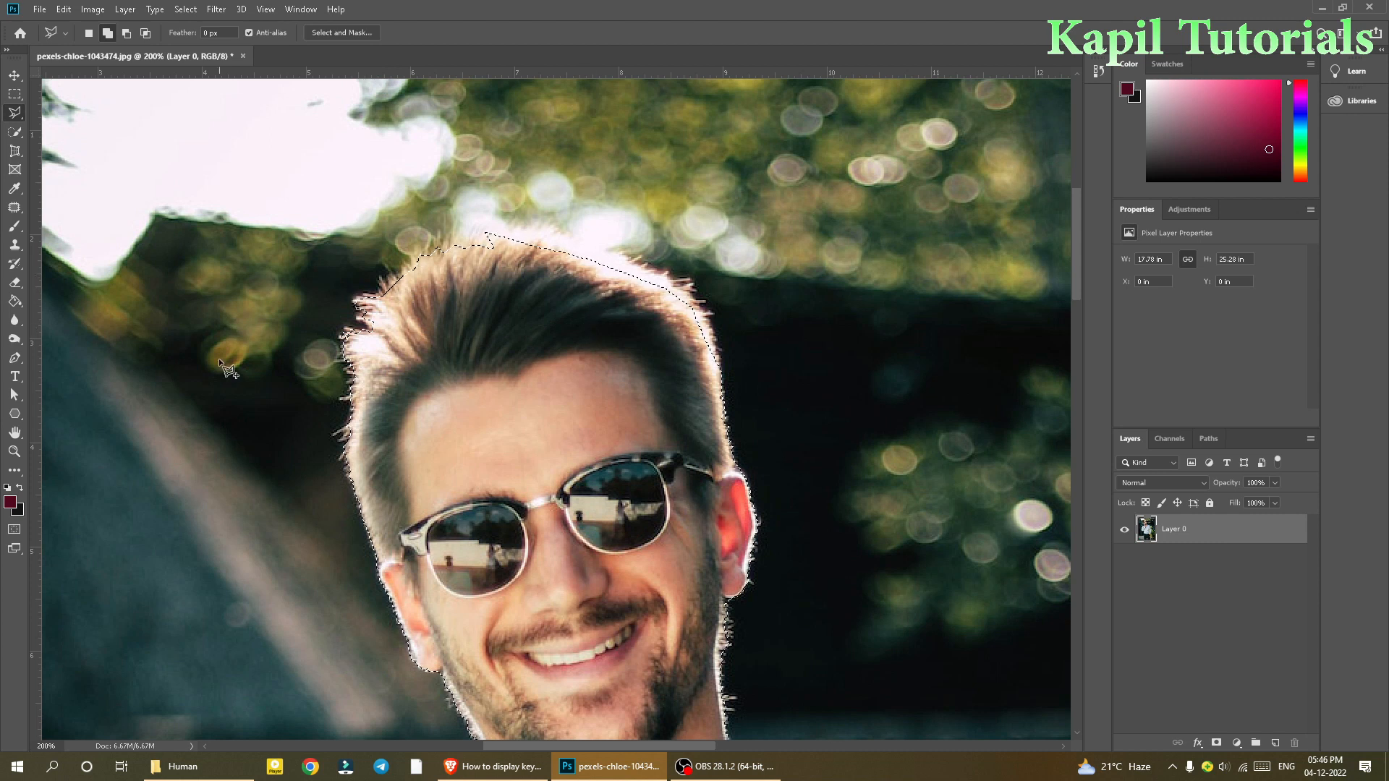
left_click(14, 531)
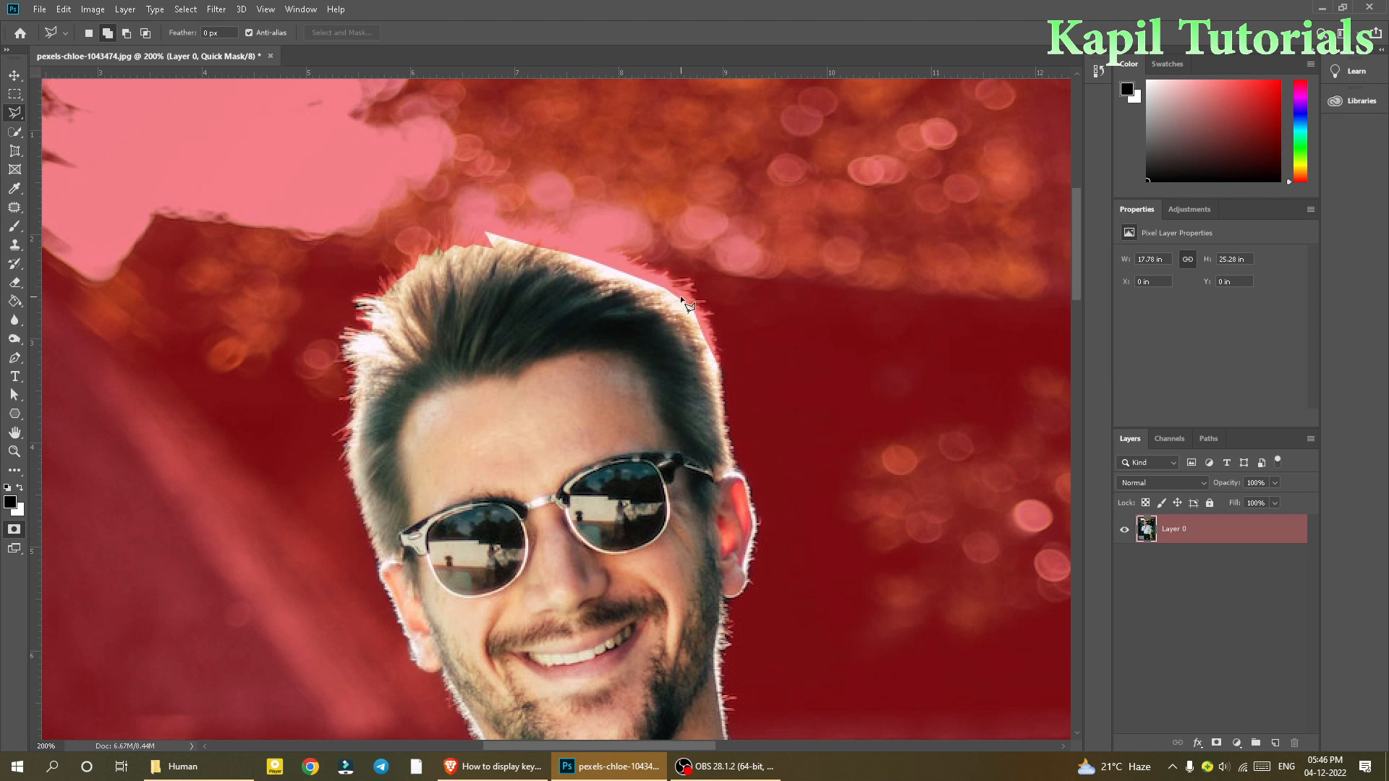
left_click(9, 531)
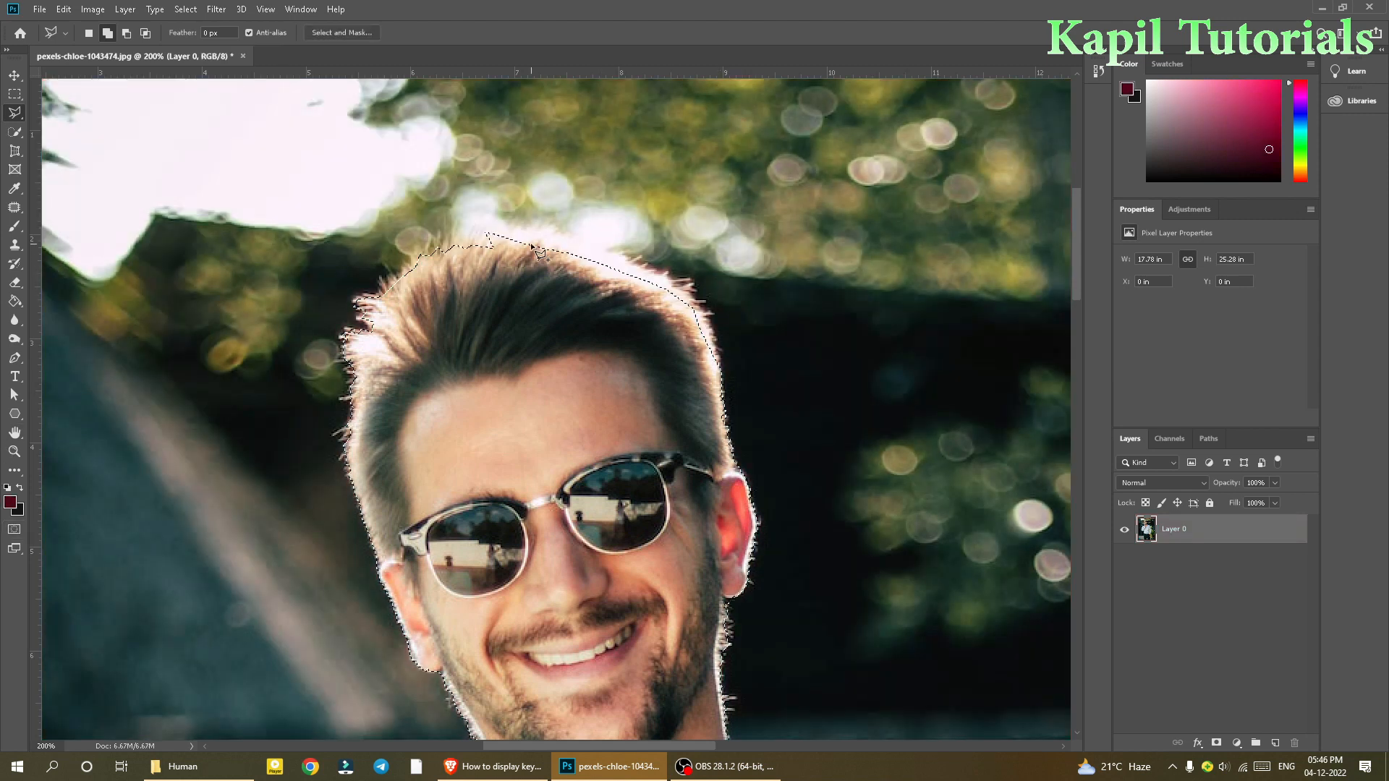
- Subtract the bright fringe from the crown of the hair down to the ear with the Polygonal Lasso, and check the selection in Quick Mask mode
left_click(125, 33)
left_click(745, 460)
left_click(726, 453)
left_click(713, 365)
left_click(694, 313)
left_click(662, 287)
left_click(616, 272)
left_click(476, 237)
left_click(461, 211)
left_click(687, 202)
left_click(756, 315)
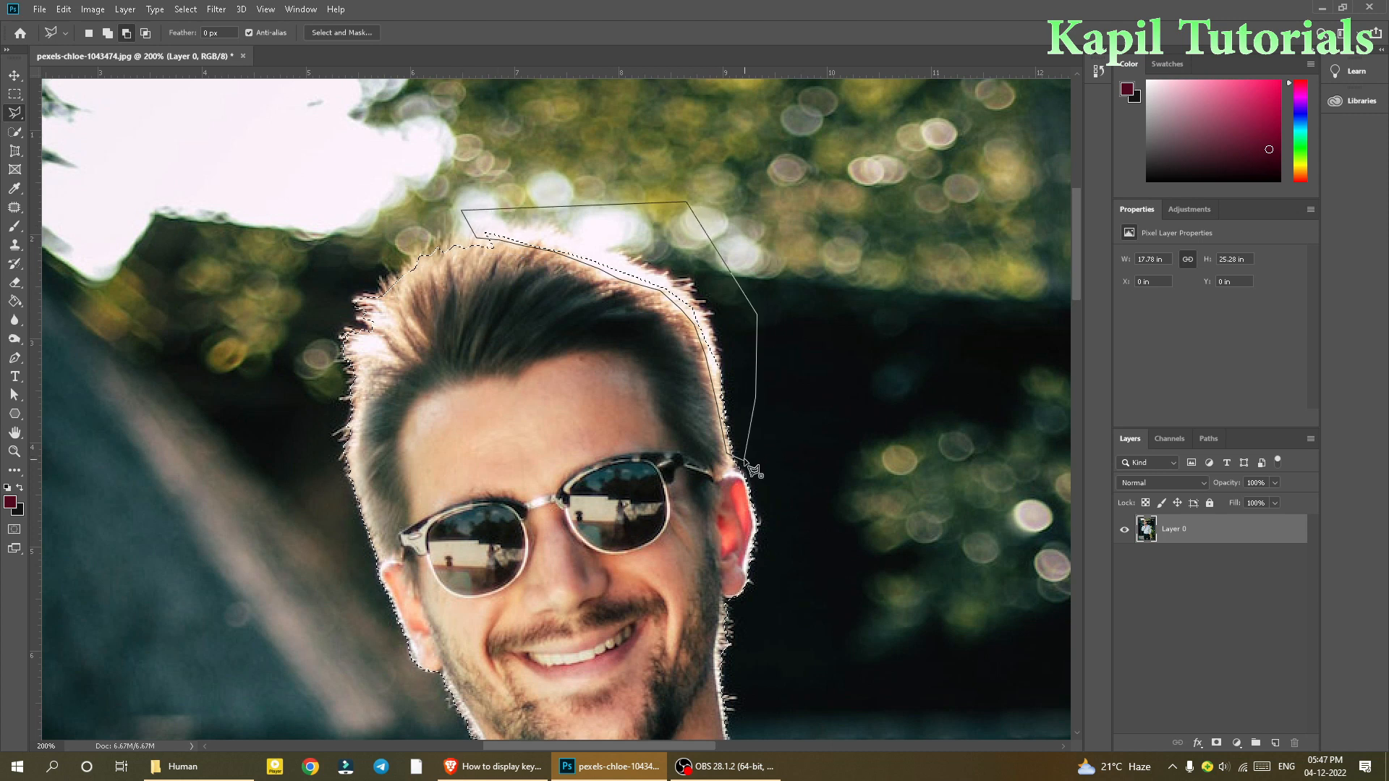
left_click(754, 465)
left_click(15, 531)
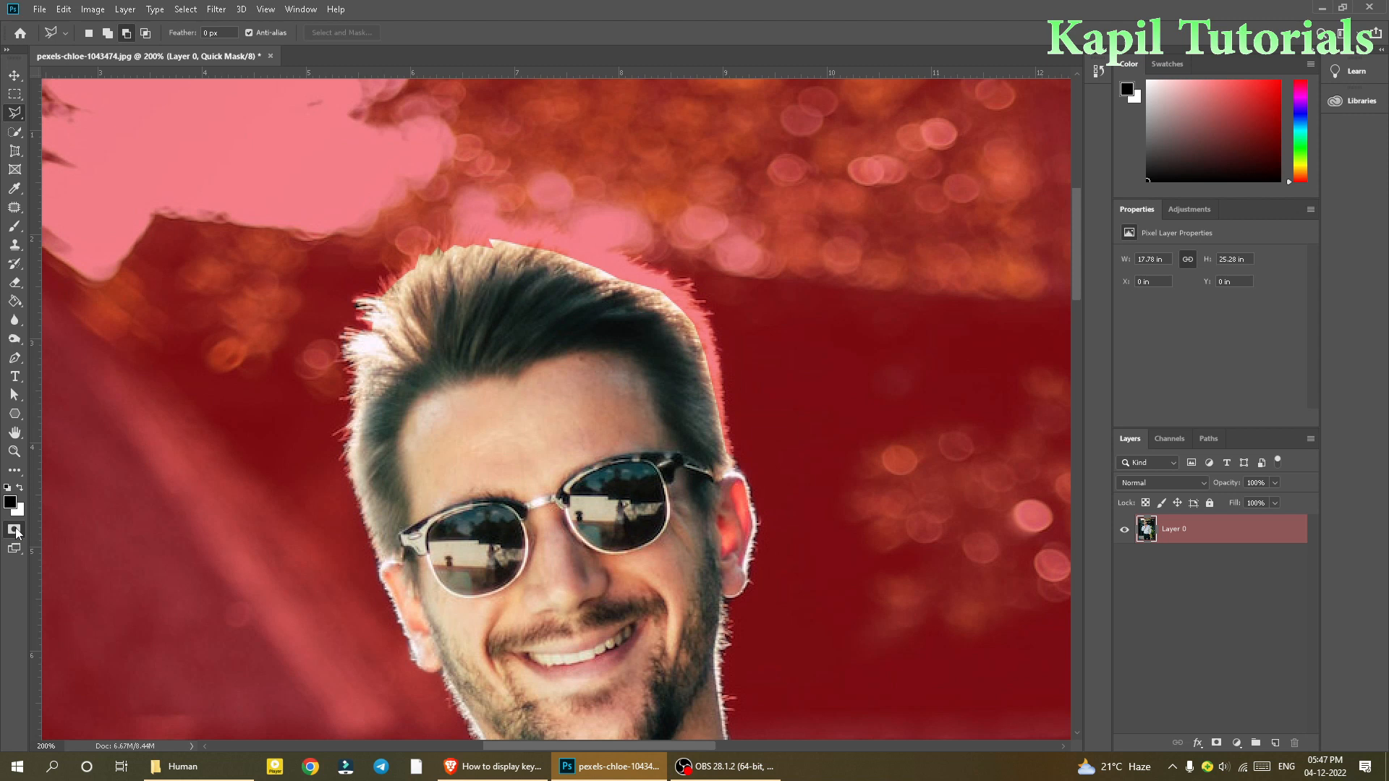
left_click(15, 530)
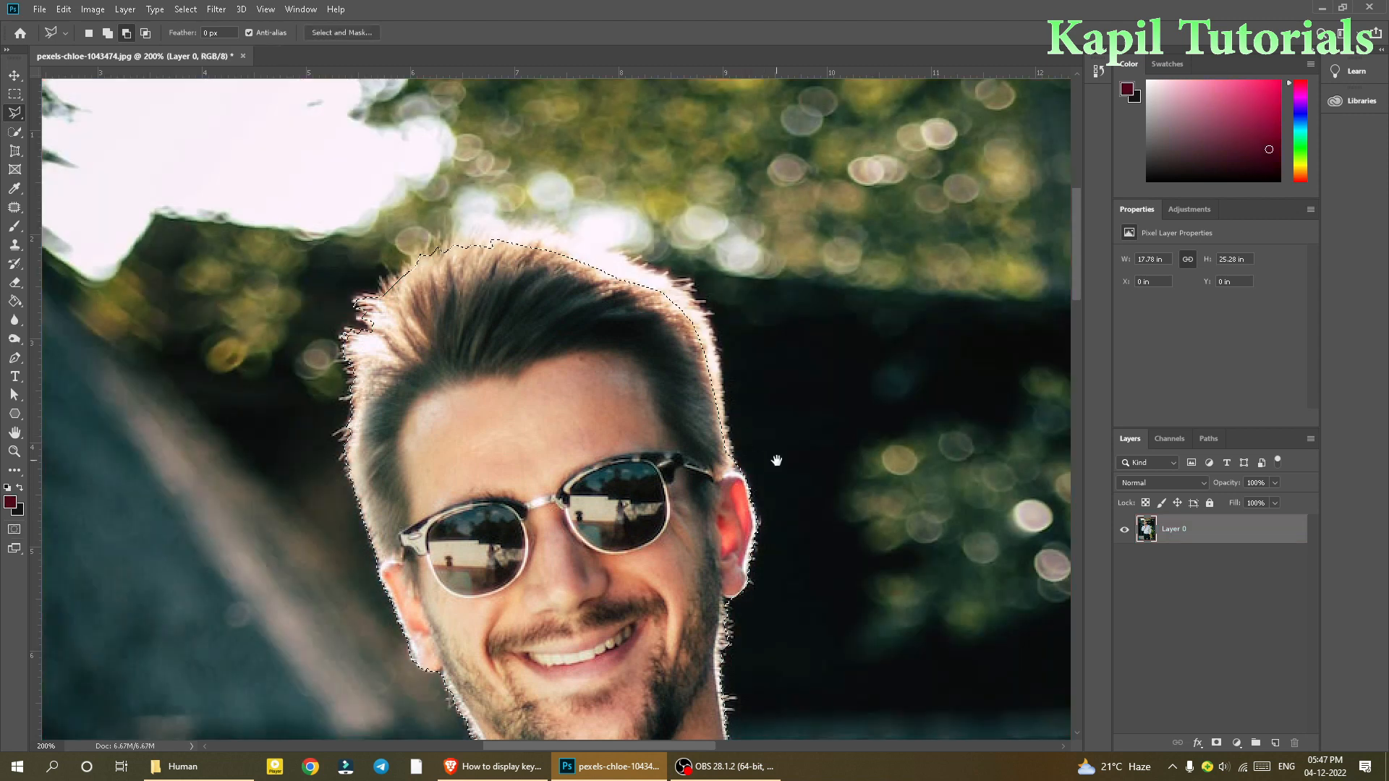
- Copy the selected man with his jacket and paste the cutout onto a new layer
left_click_drag(775, 458, 762, 319)
key("ctrl+minus")
key("ctrl+minus")
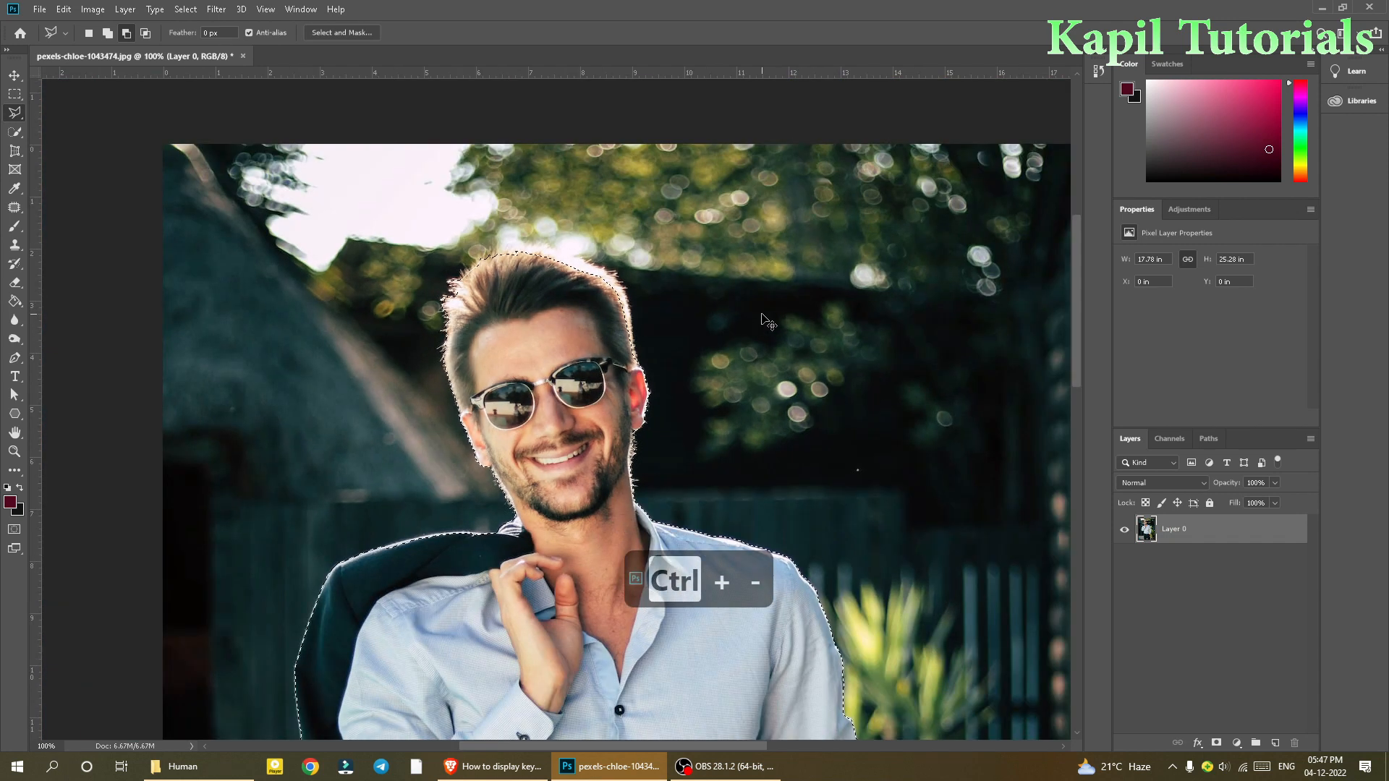
key("ctrl+minus")
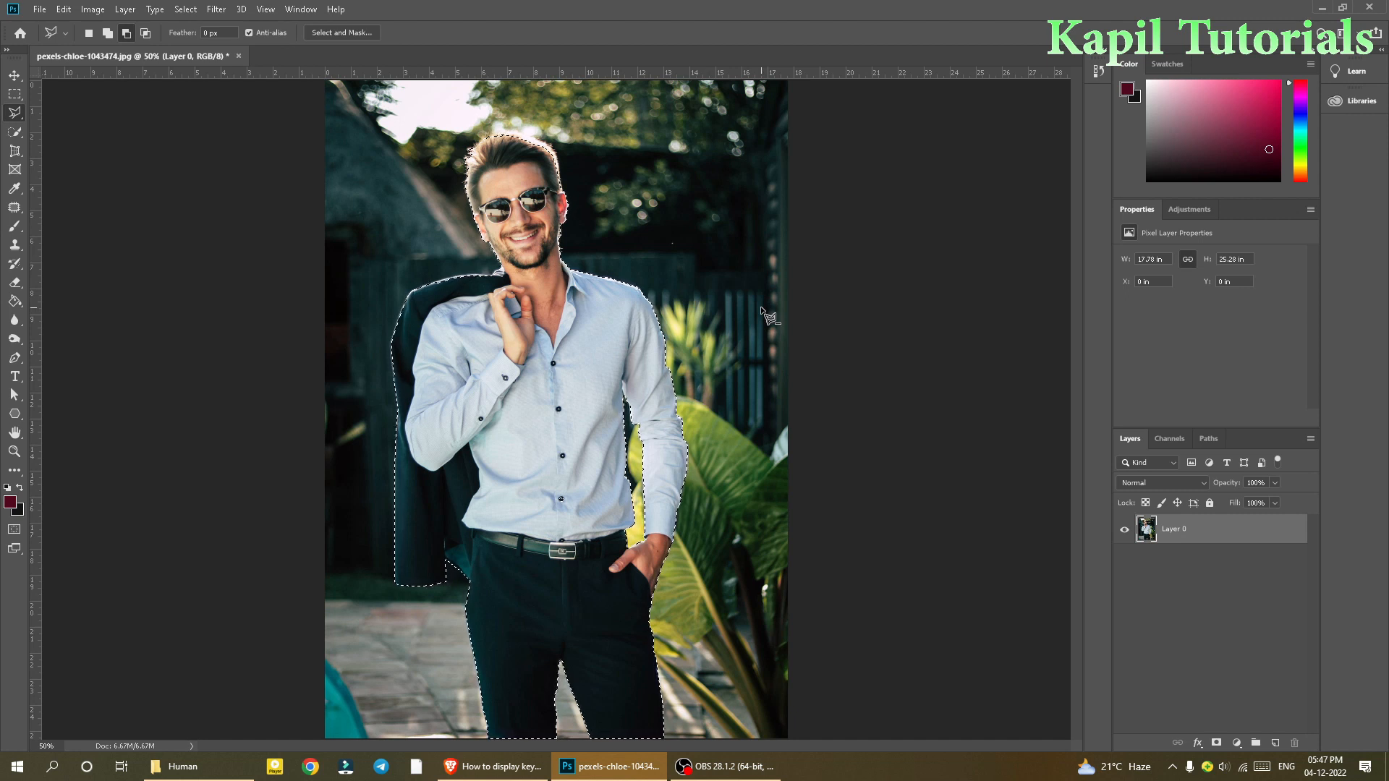
key("ctrl+c")
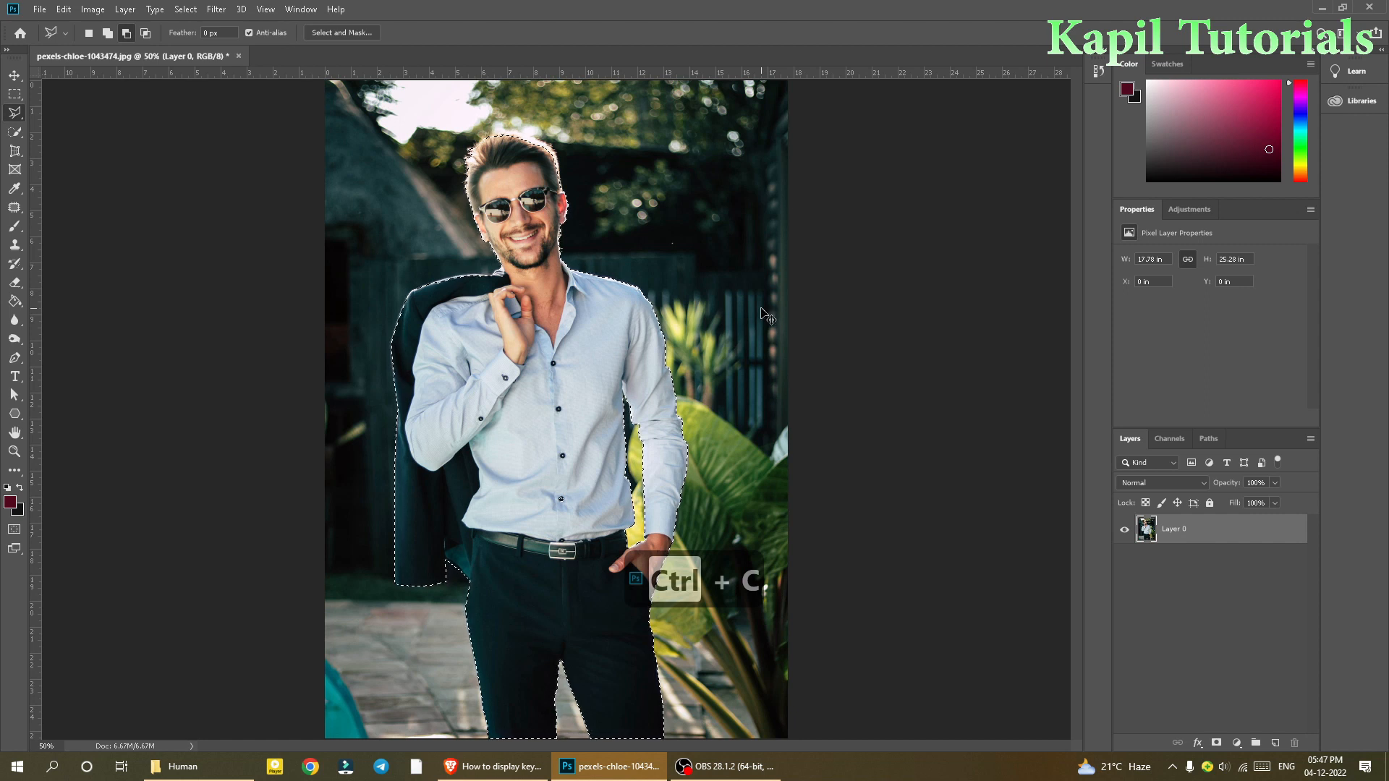
key("ctrl+v")
- Toggle the original photo layer, Layer 0, to compare it with the cutout, leaving Layer 0 hidden
left_click(1124, 563)
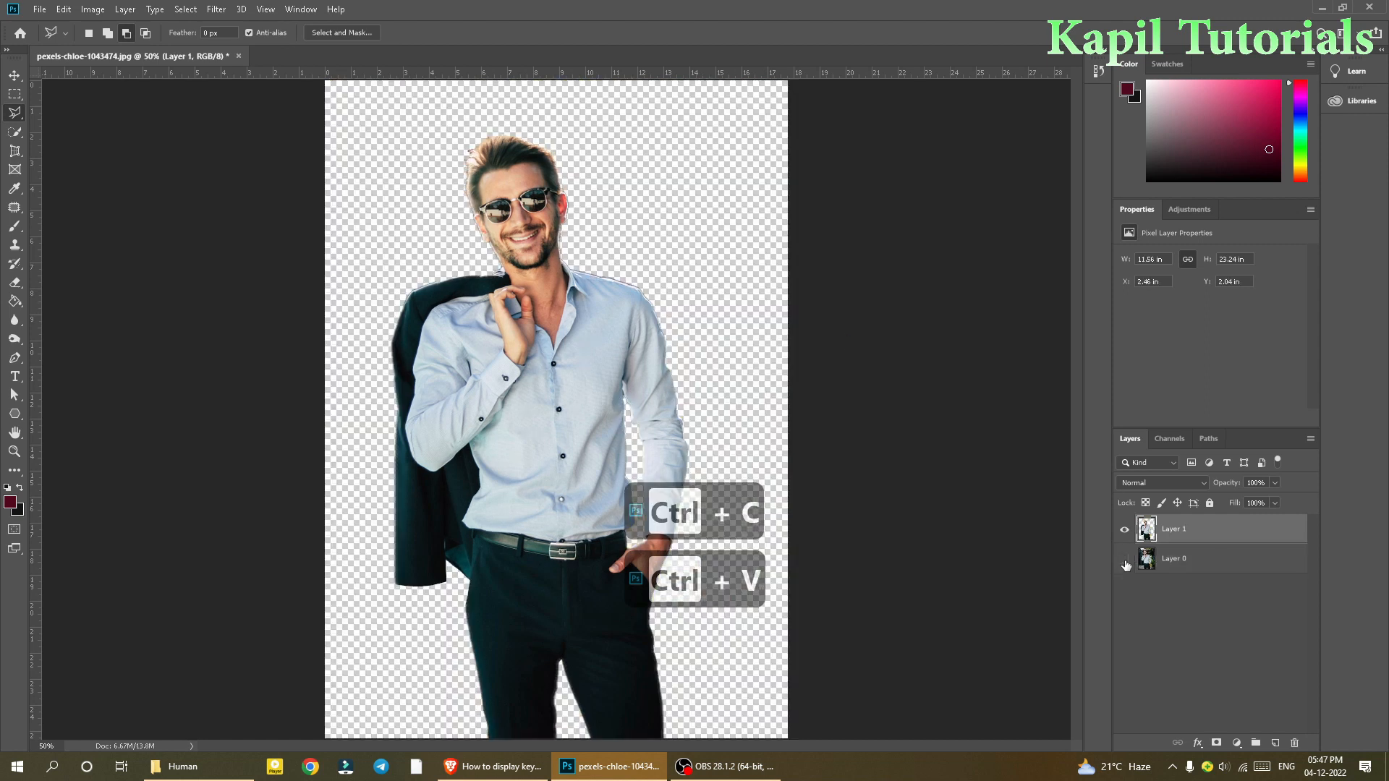
left_click(1124, 563)
key("ctrl+4")
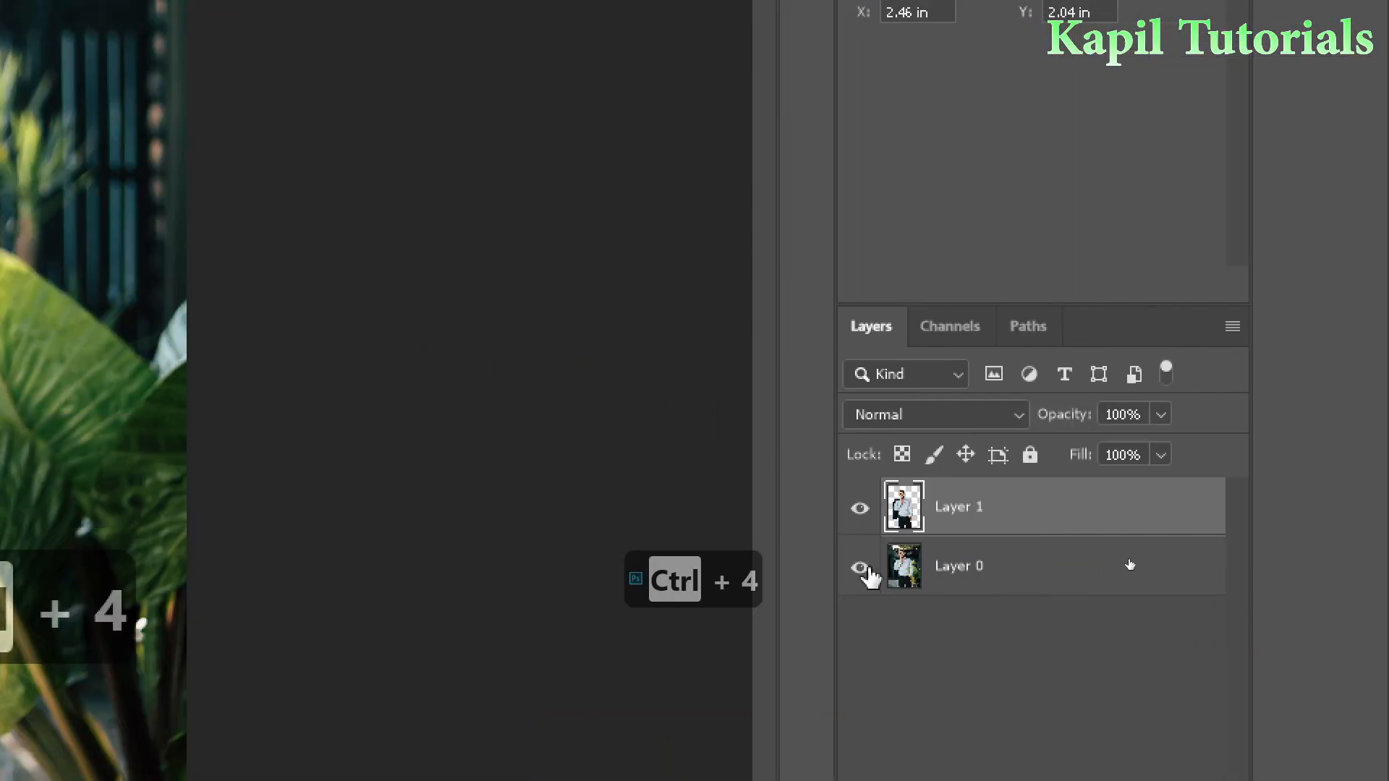
left_click(861, 569)
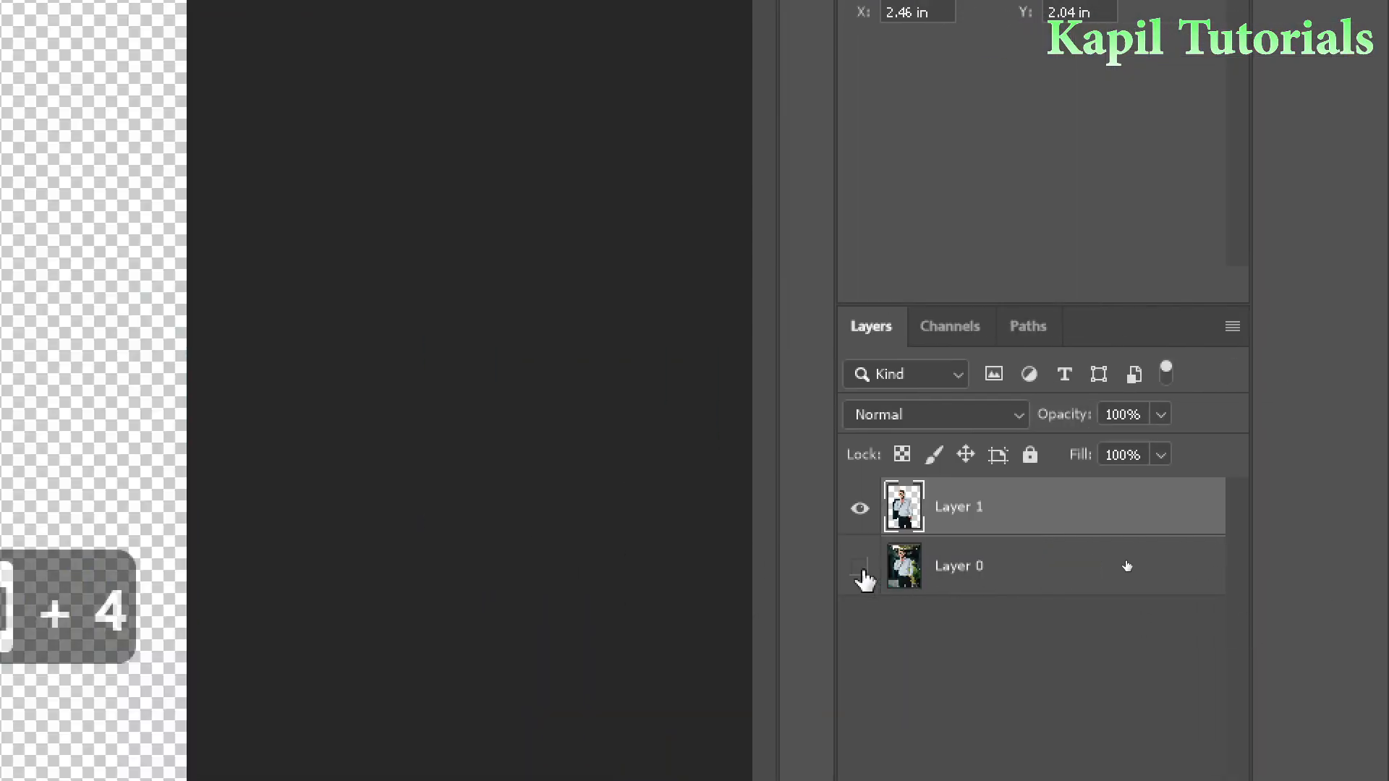
key("ctrl+4")
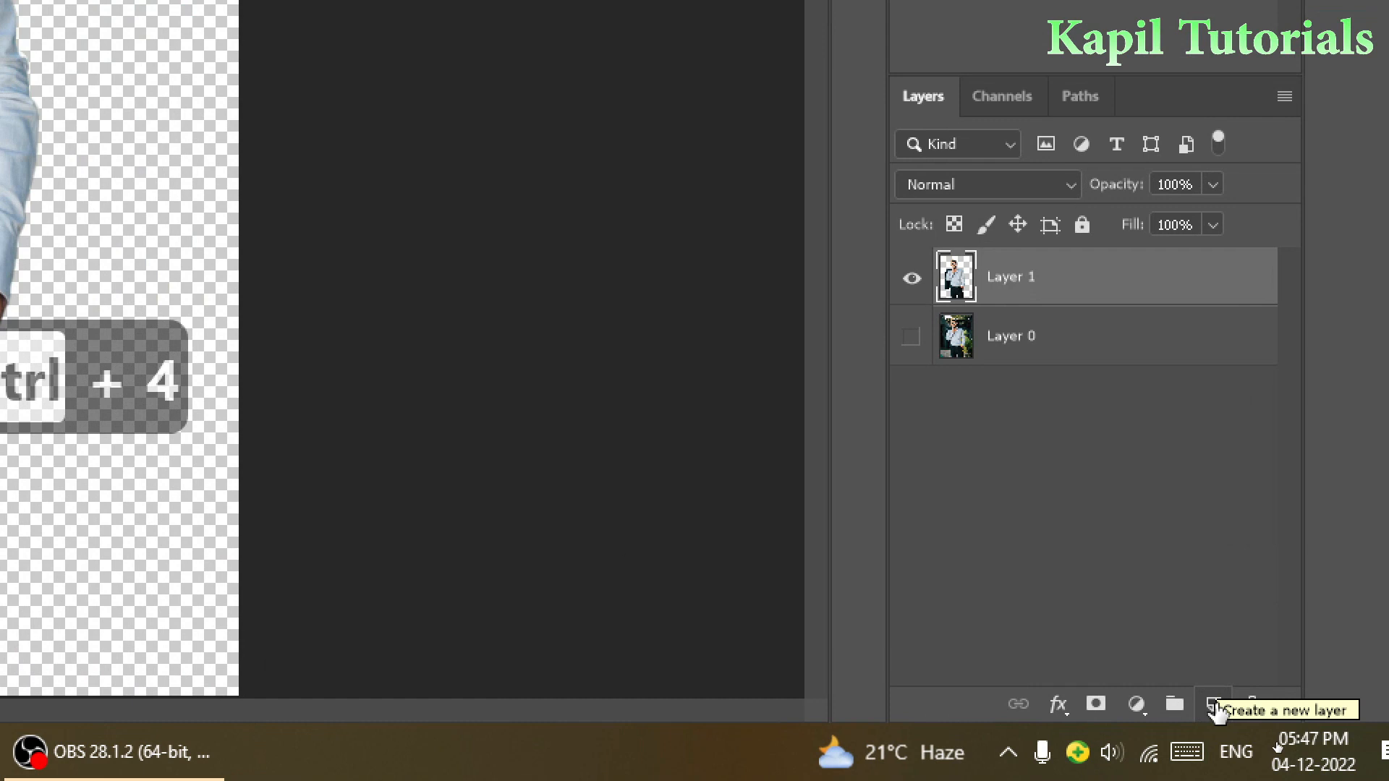
- Create a new empty layer and move it between the cutout on Layer 1 and the original photo layer
left_click(1277, 743)
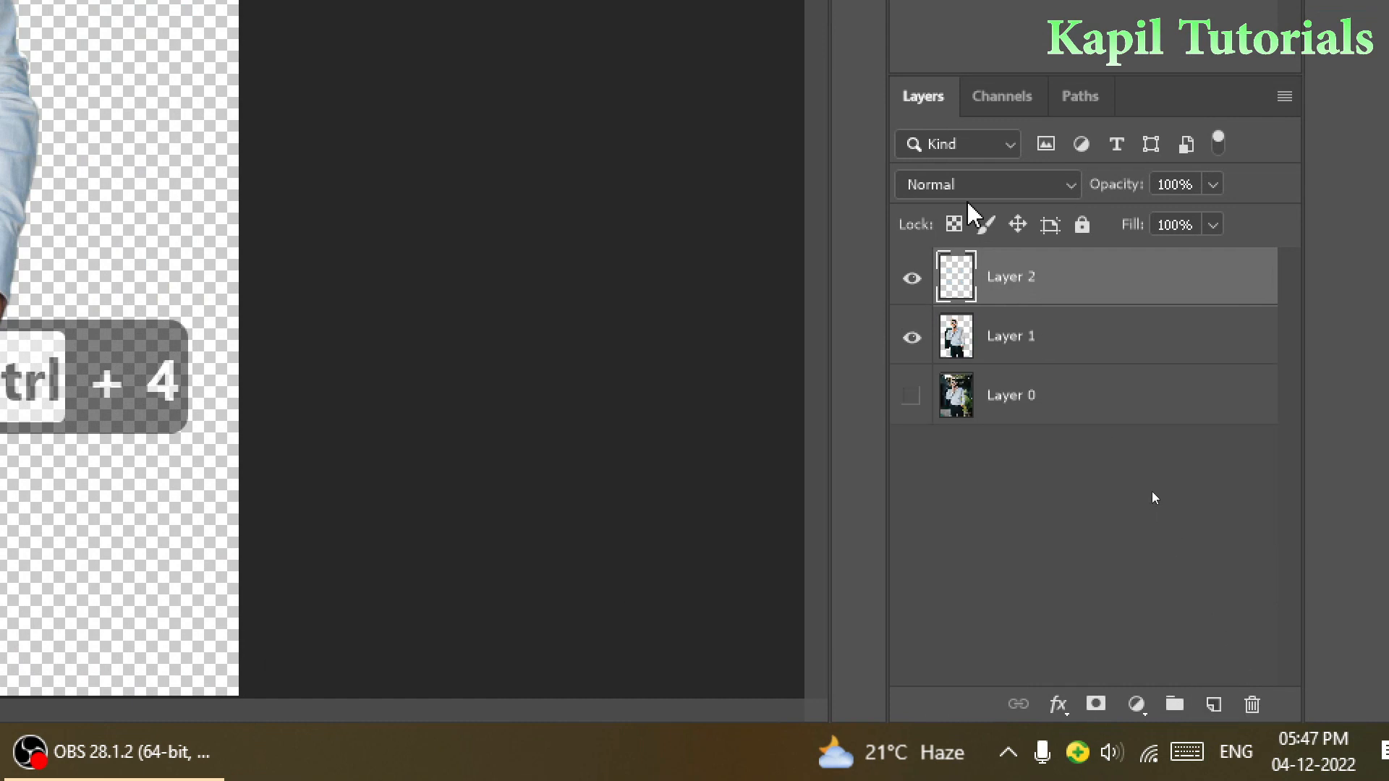
left_click_drag(998, 272, 1015, 367)
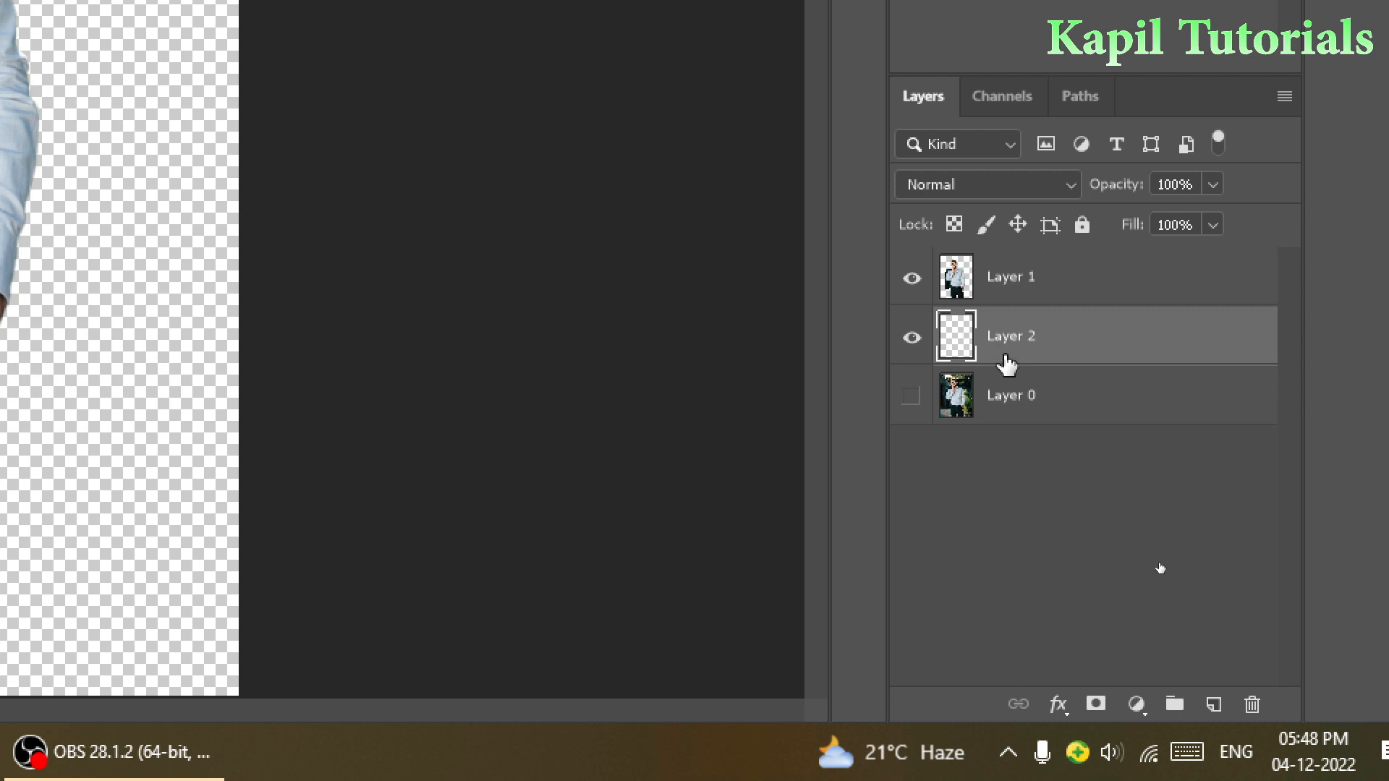
key("ctrl+4")
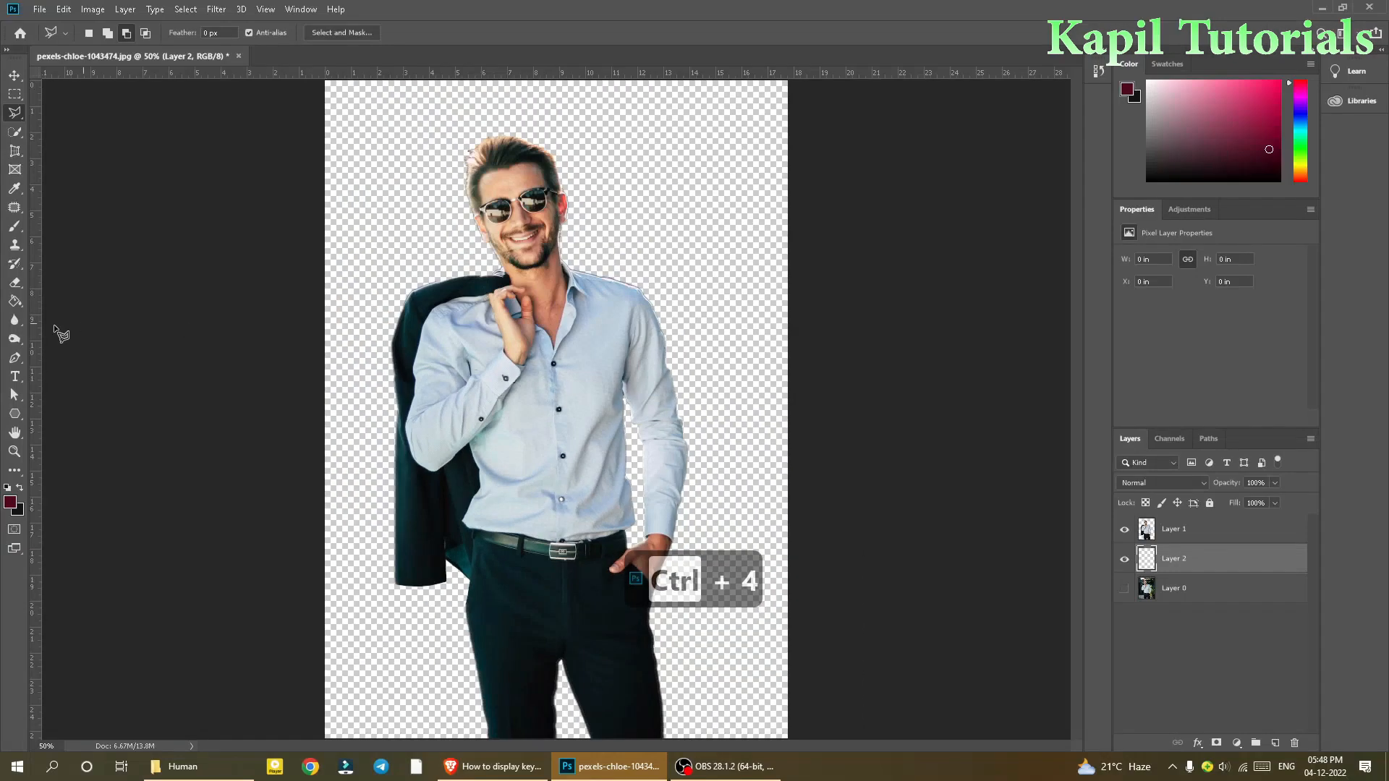
- Fill the empty layer behind the man with the dark maroon foreground color using the Paint Bucket tool
left_click(16, 304)
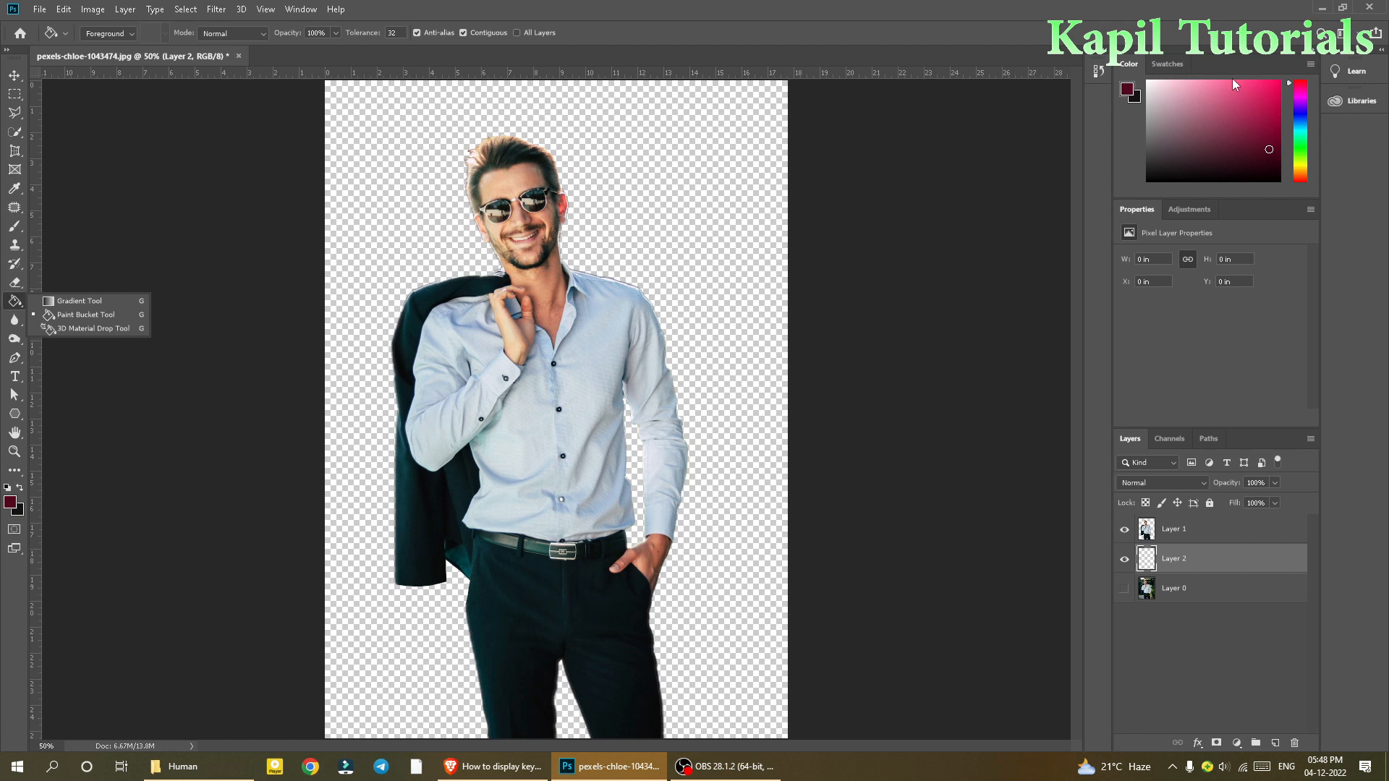
left_click(1347, 32)
key("ctrl+4")
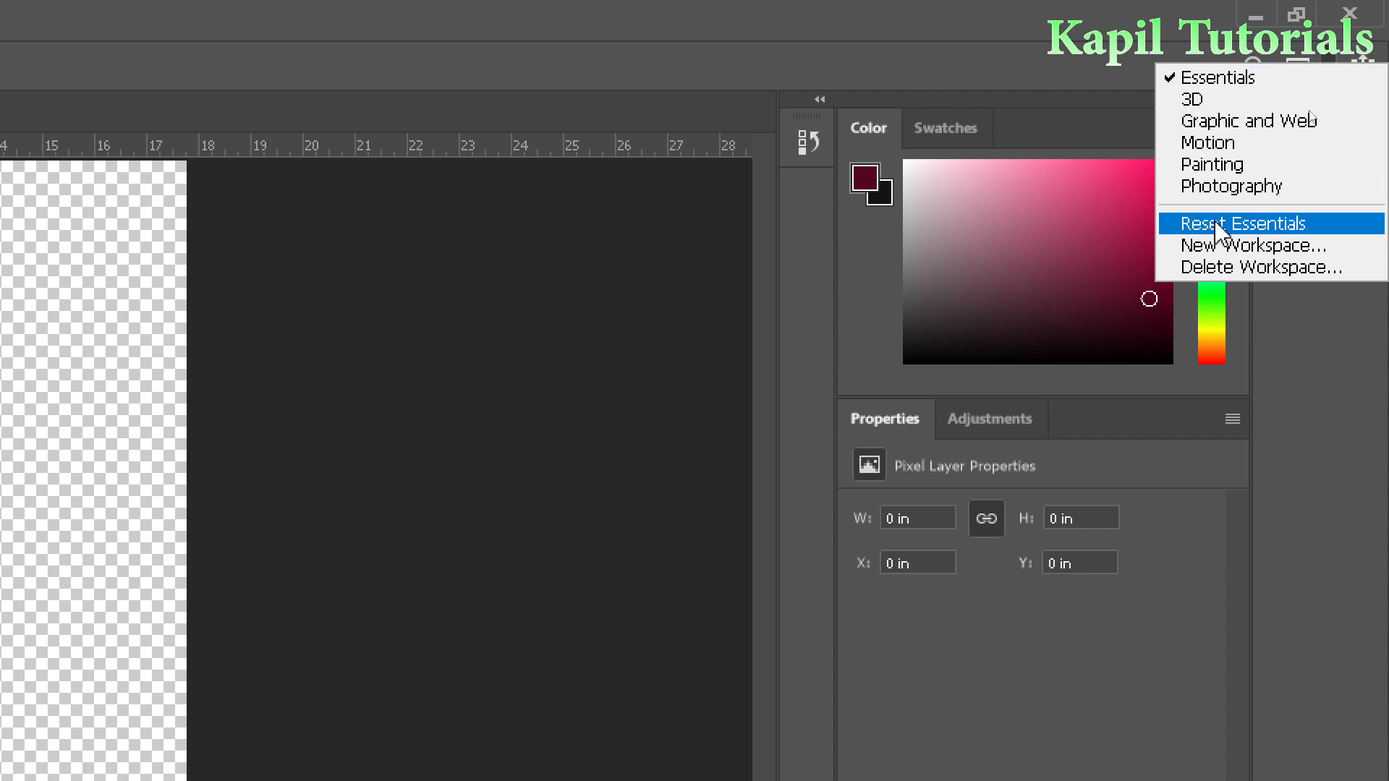
left_click(1228, 81)
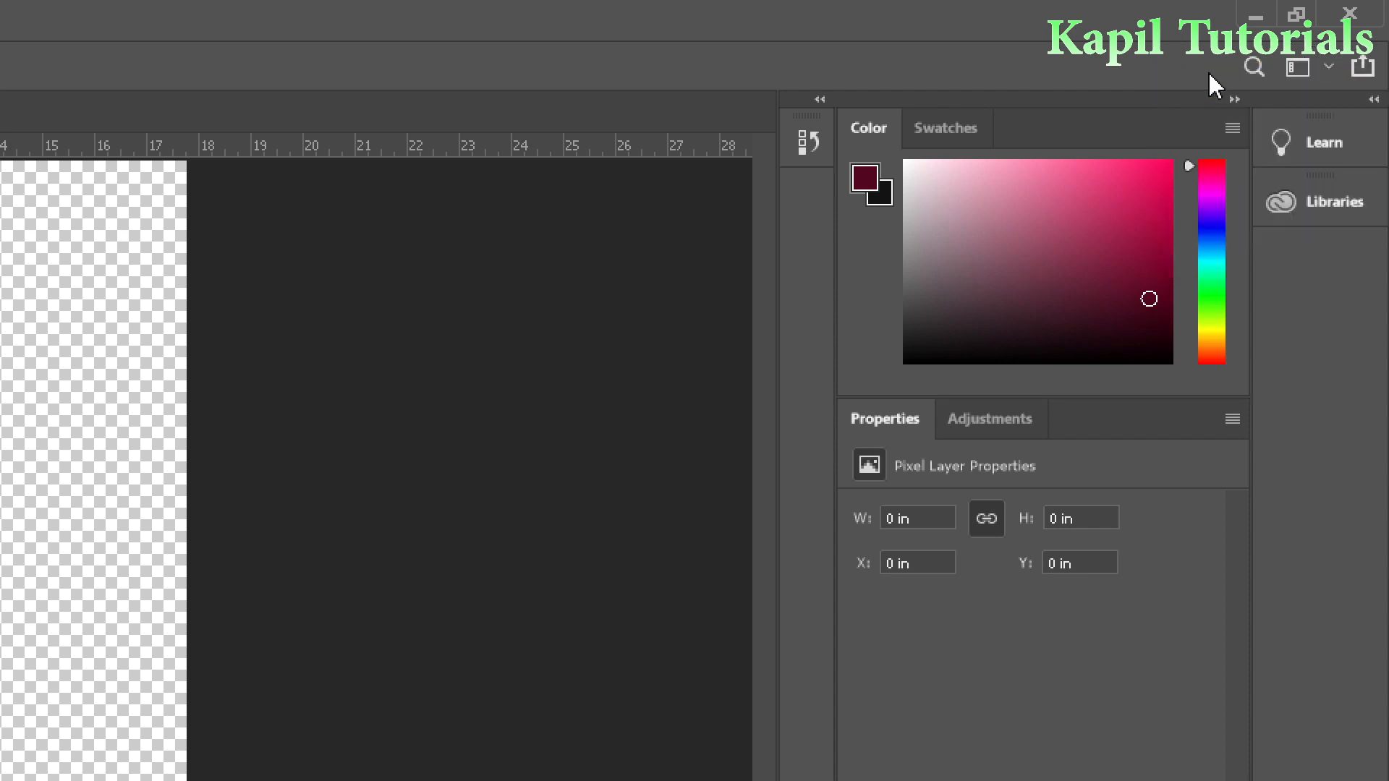
key("ctrl+4")
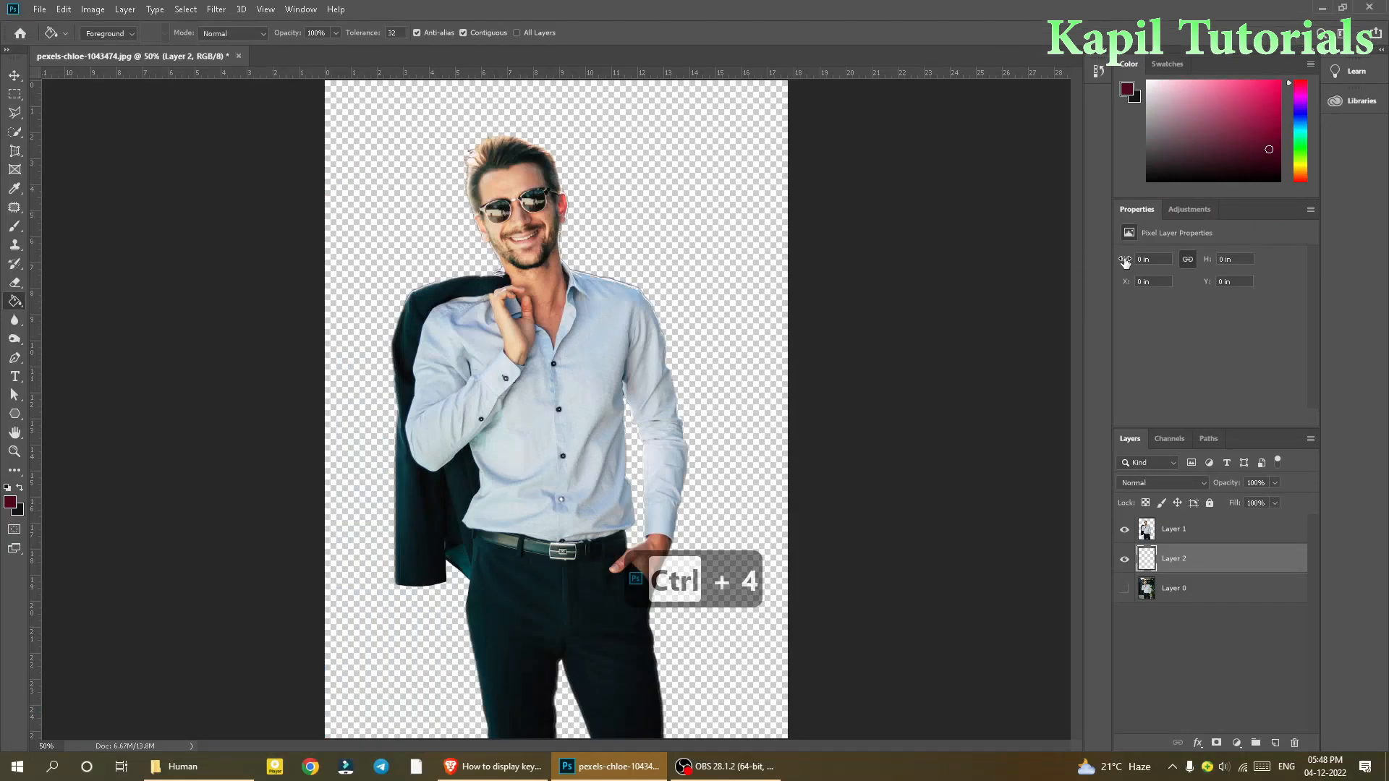
left_click(349, 315)
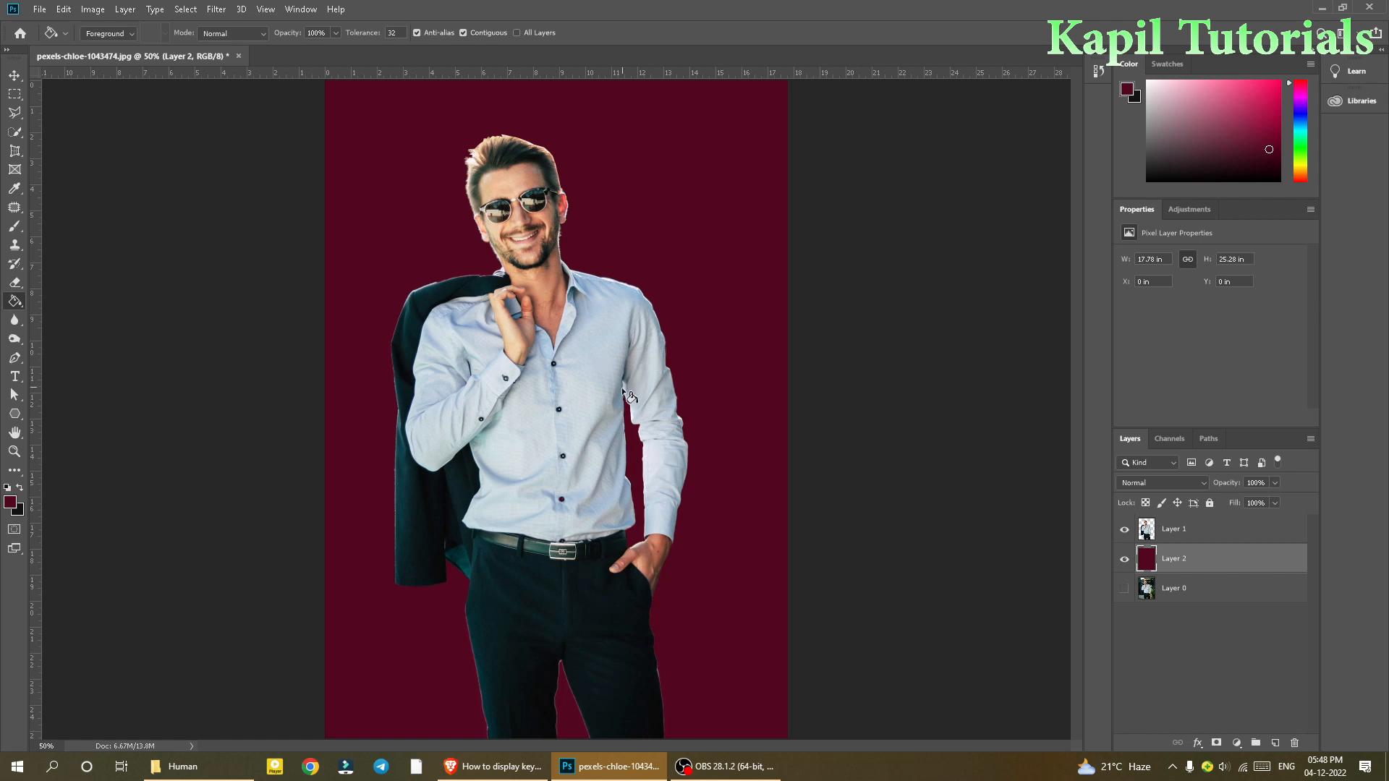
- Set up the Eraser tool with the Soft Round Pressure Opacity and Flow brush for the edges around the man's head
key("ctrl+plus")
key("ctrl+plus")
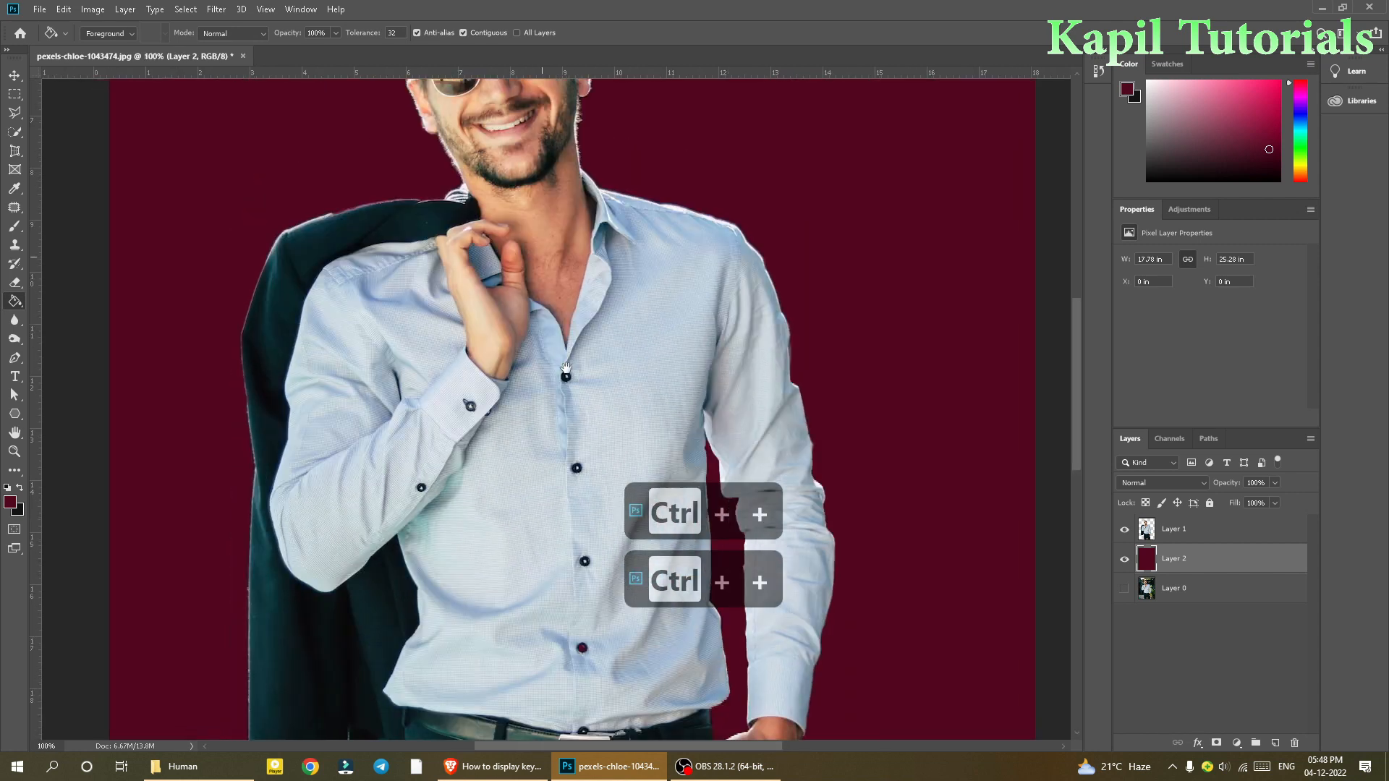
left_click_drag(565, 368, 636, 628)
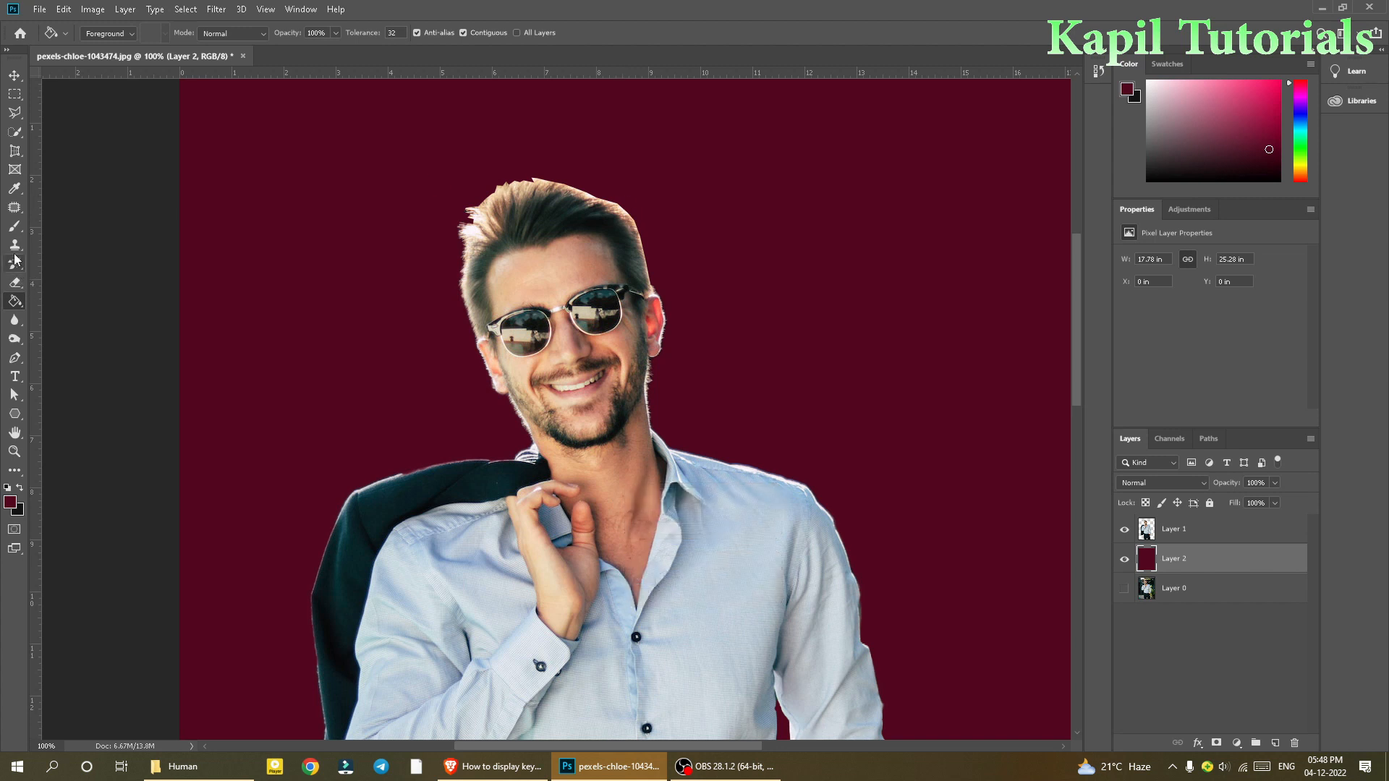
left_click(18, 283)
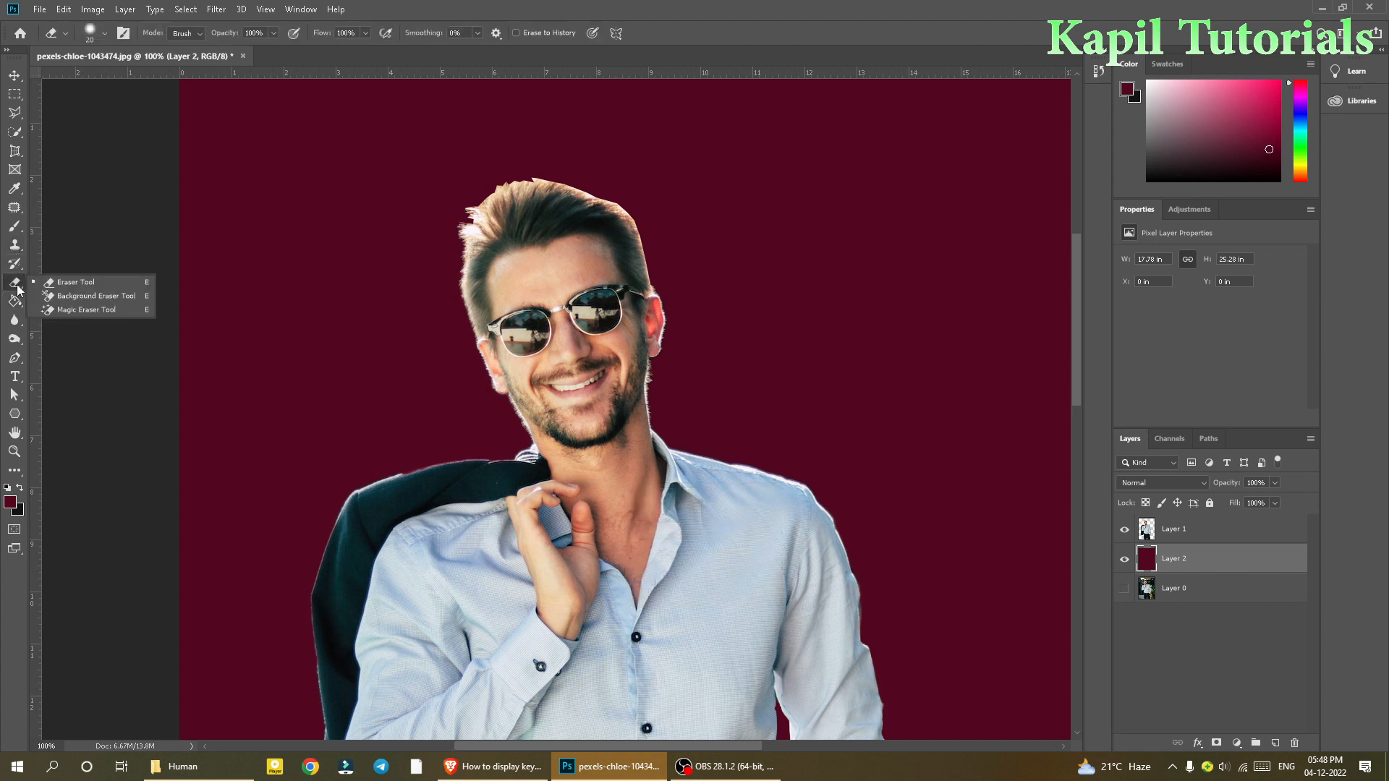
left_click(59, 284)
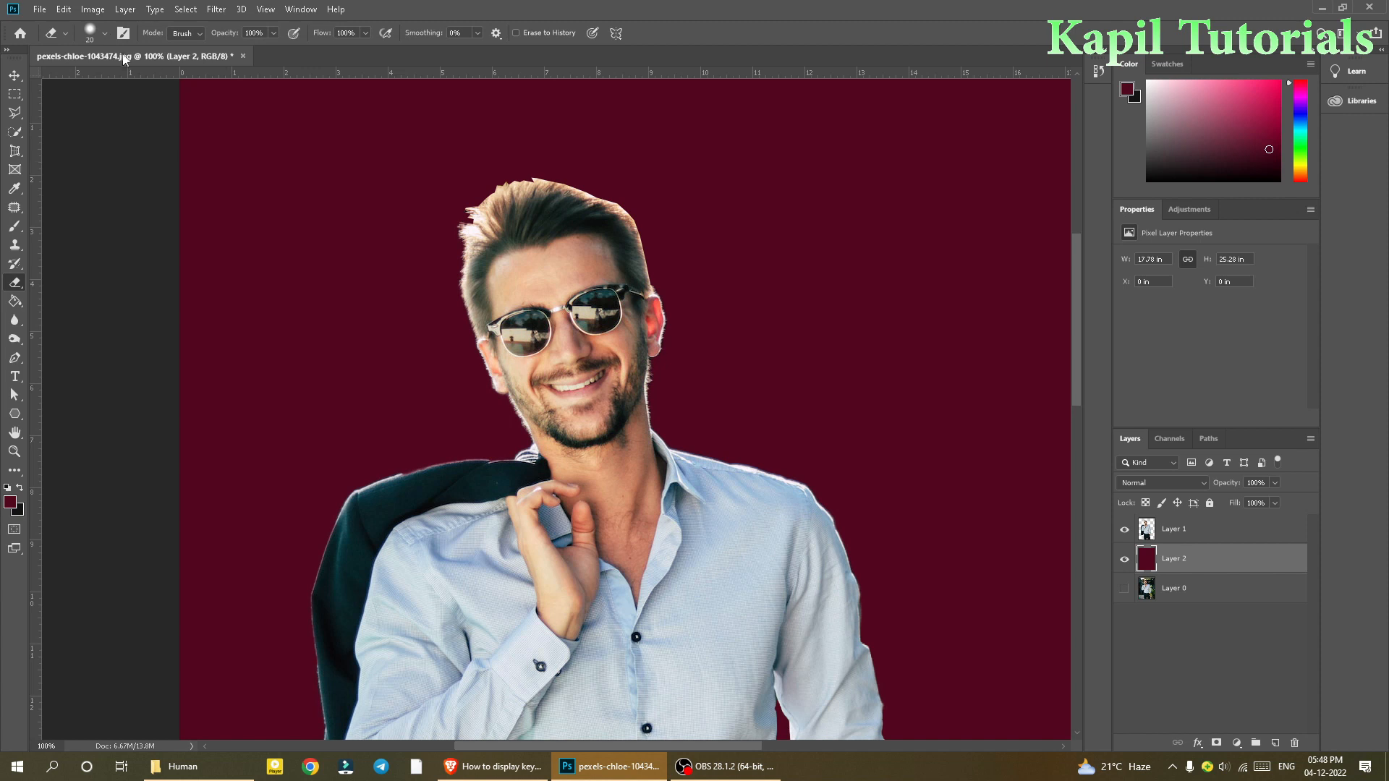
left_click(106, 34)
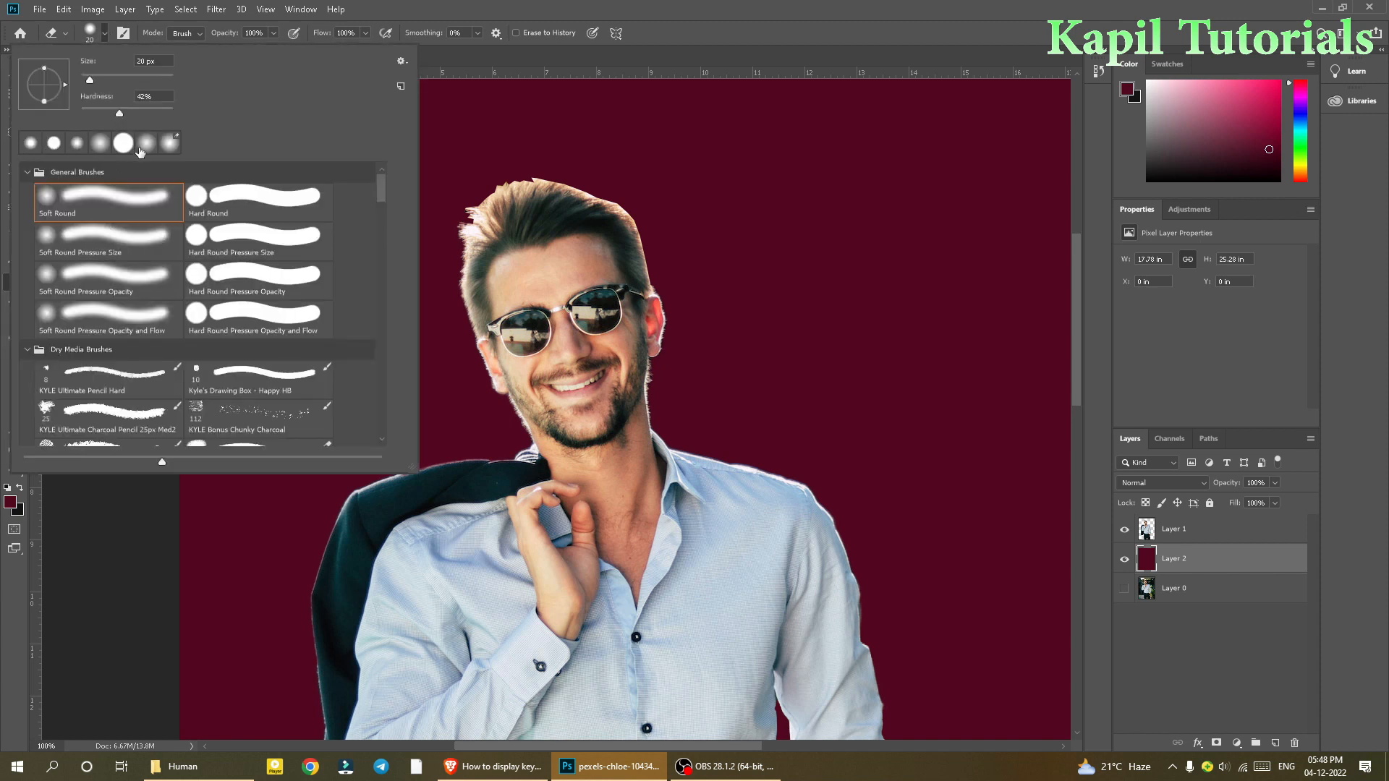
key("ctrl+4")
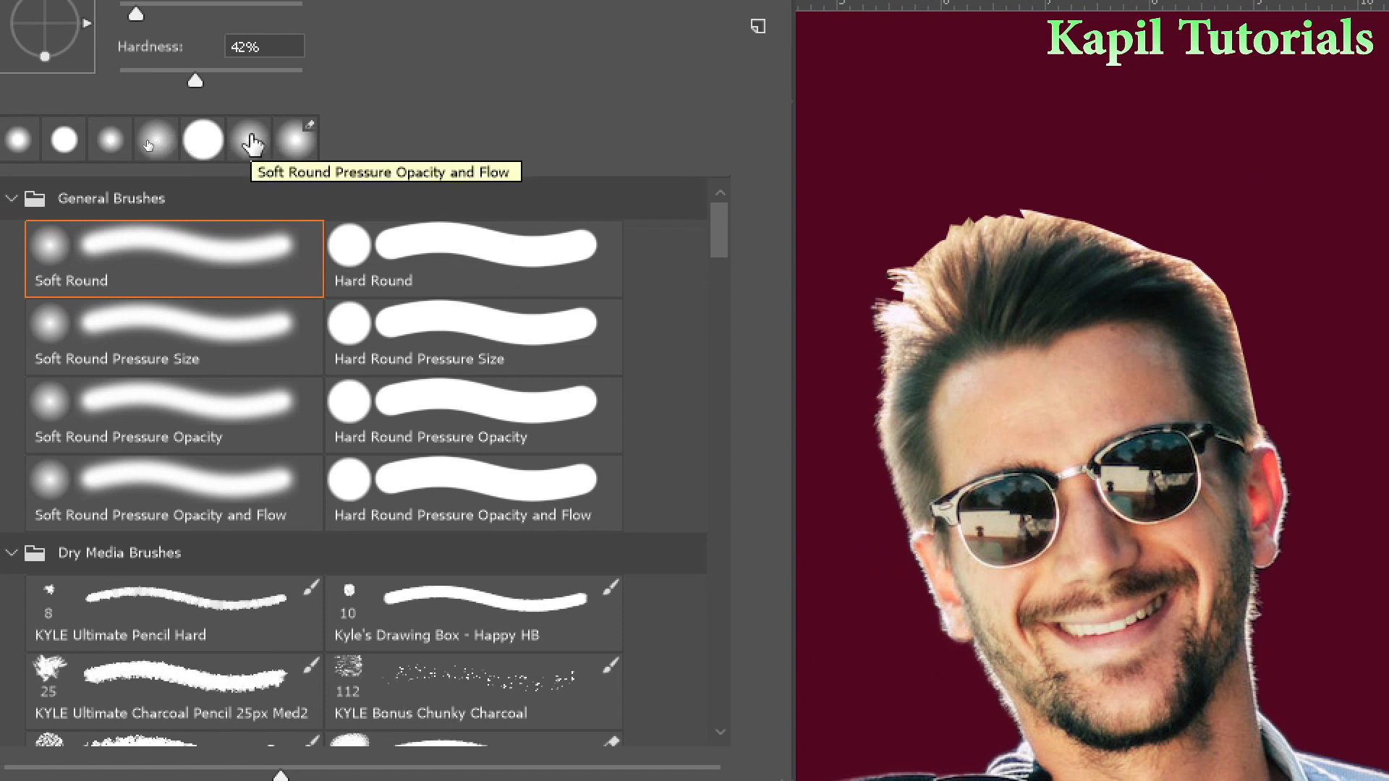
left_click(250, 141)
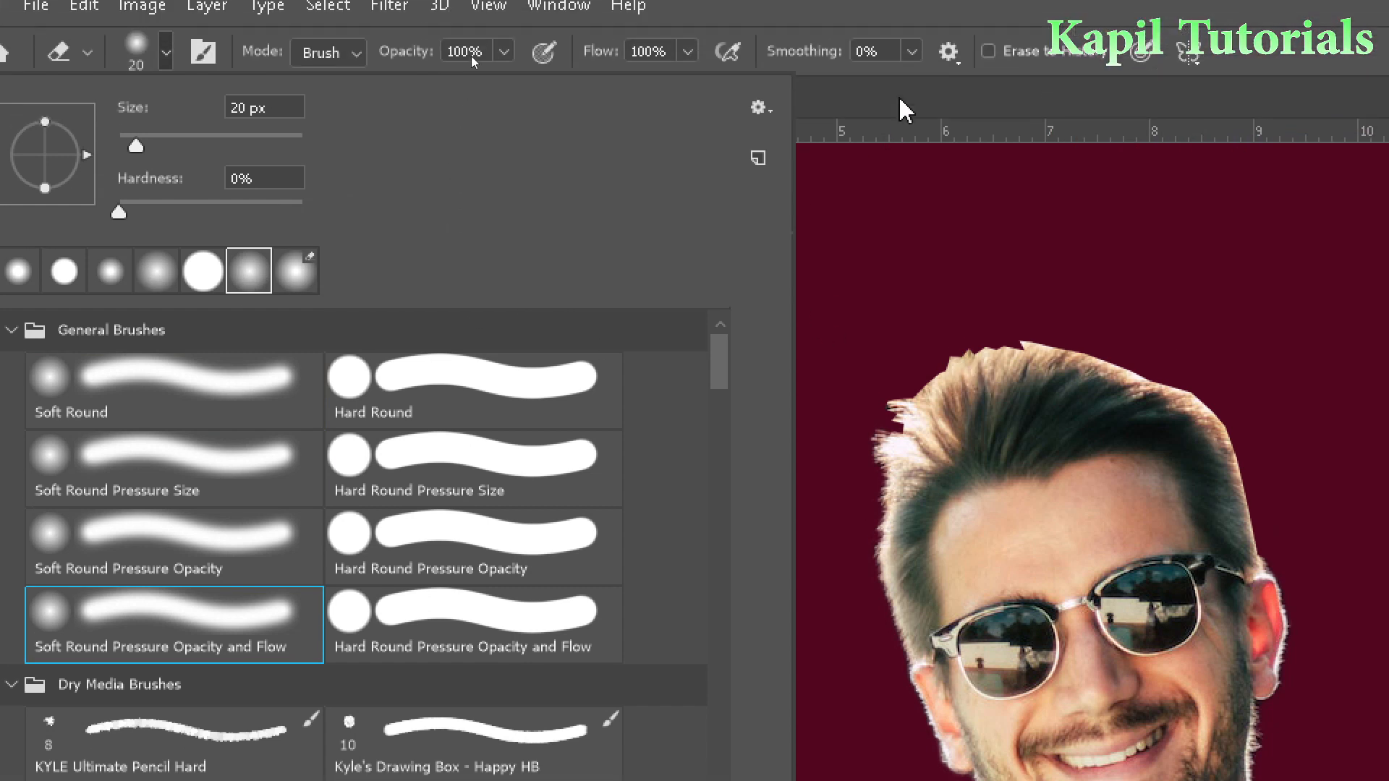
- Enlarge the eraser brush to 40 px and select Layer 1, which holds the cutout man
left_click(900, 102)
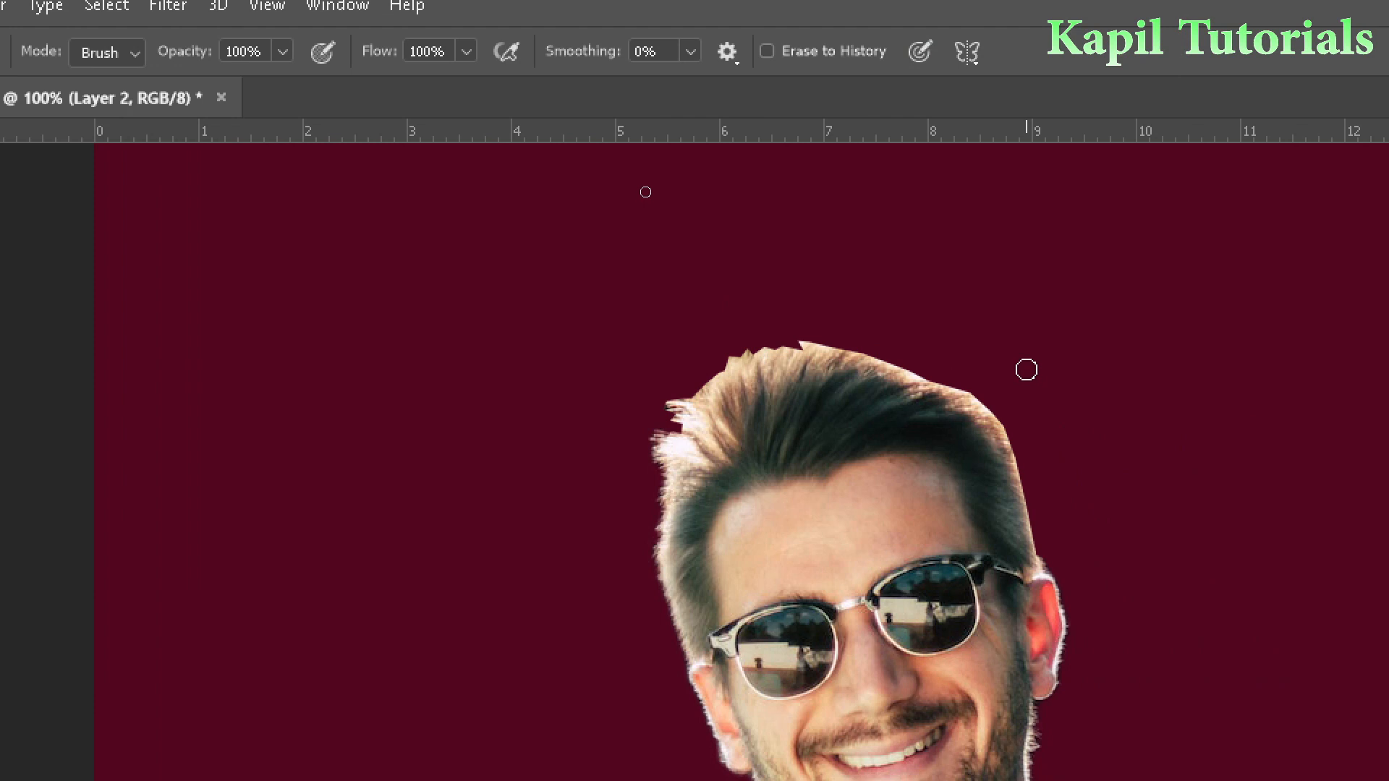
key("]")
key("]")
key("]")
key("ctrl+4")
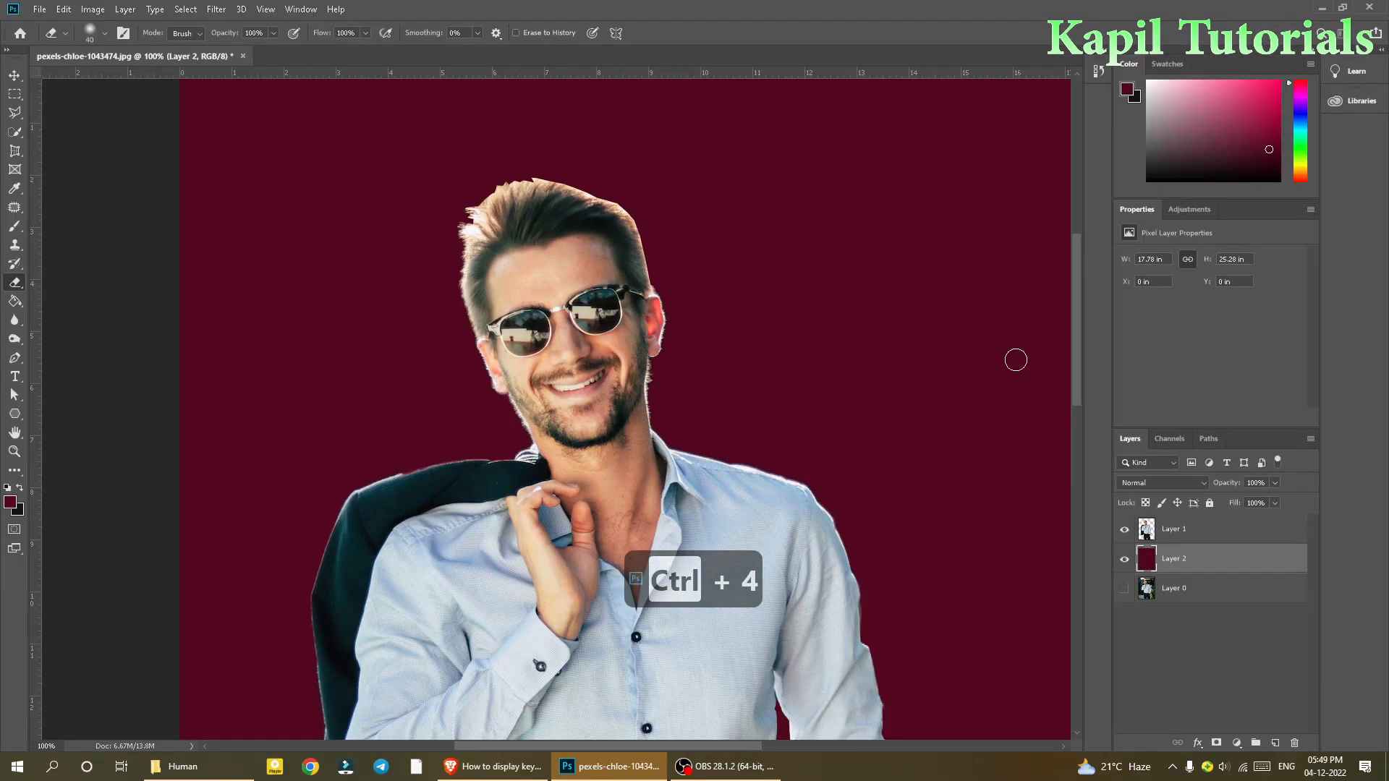
left_click(1170, 531)
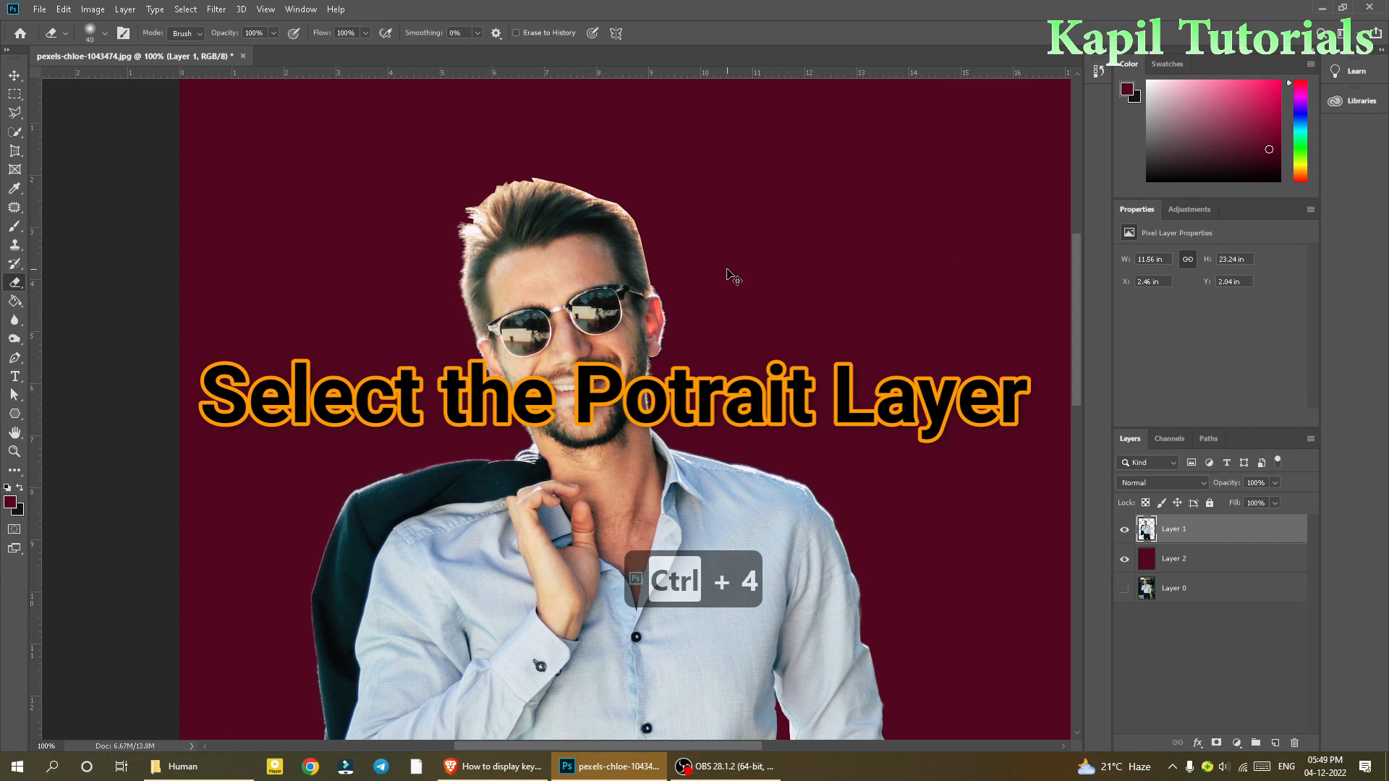
key("ctrl+4")
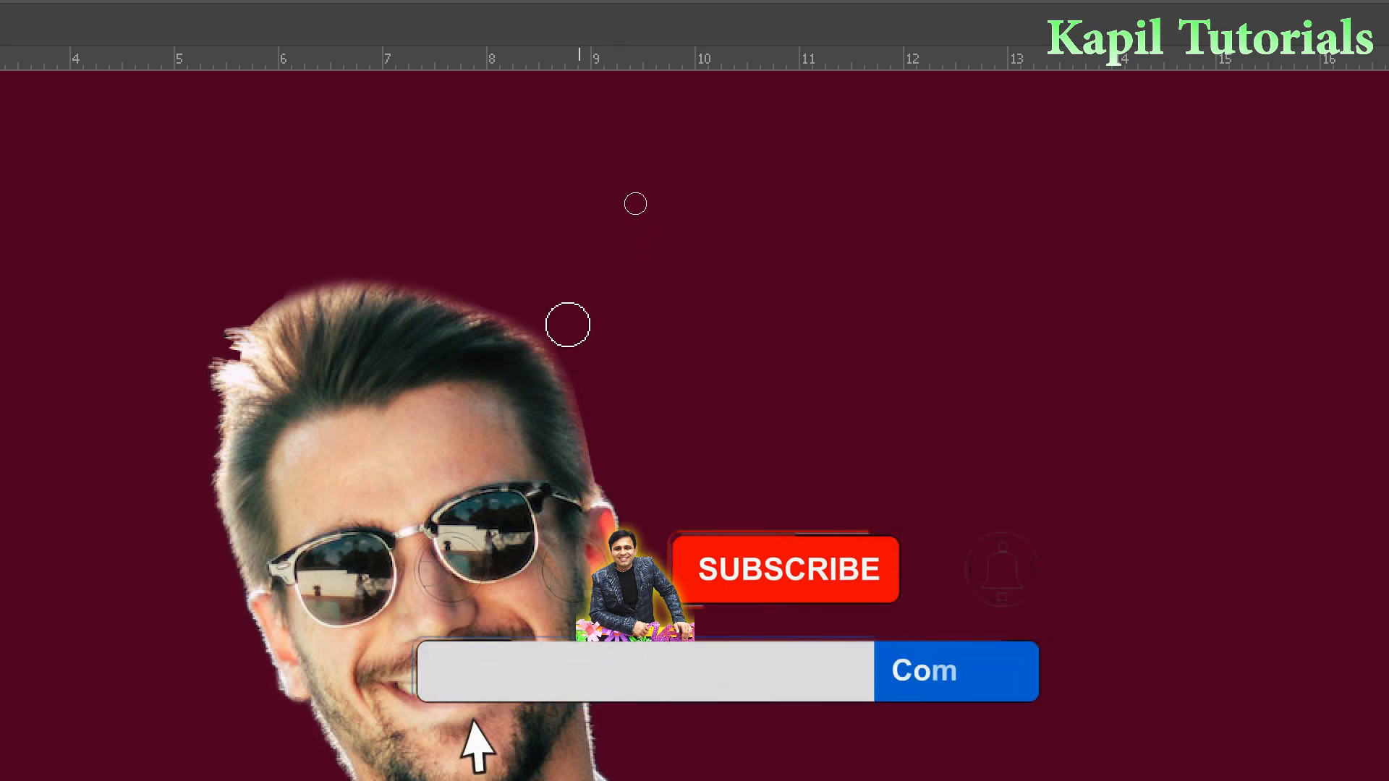
- Erase the leftover fringe along the man's hair, ear and jaw with the soft eraser on Layer 1
left_click_drag(700, 463, 666, 272)
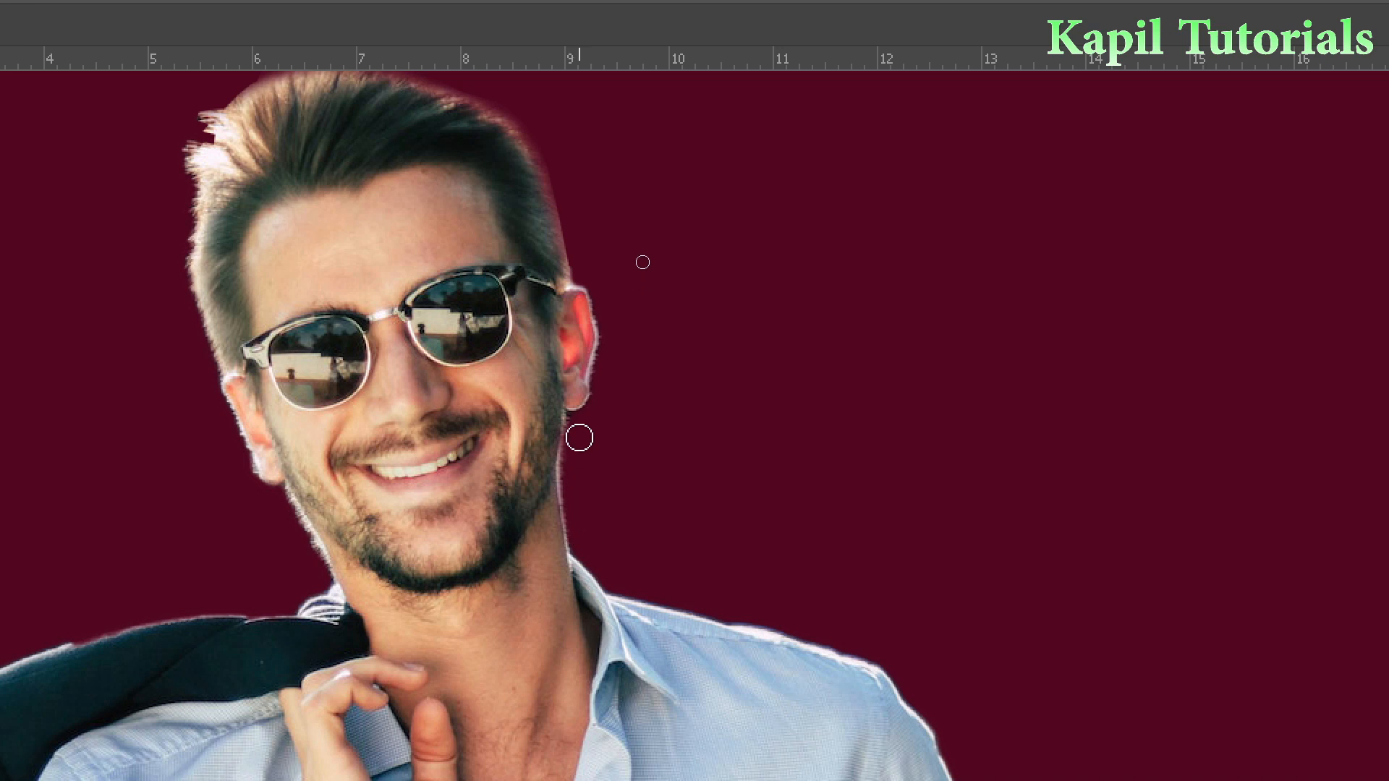
key("v")
key("ctrl+minus")
key("ctrl+minus")
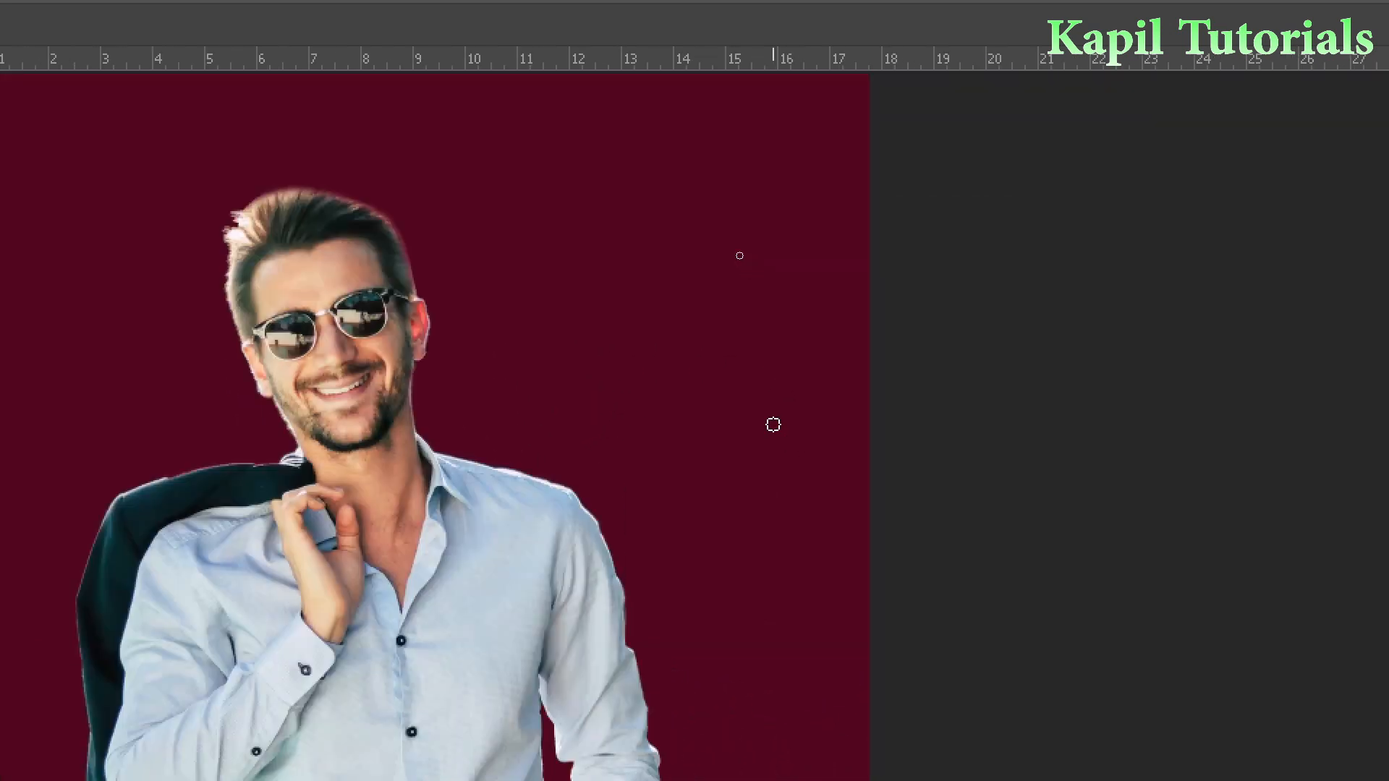
key("ctrl+4")
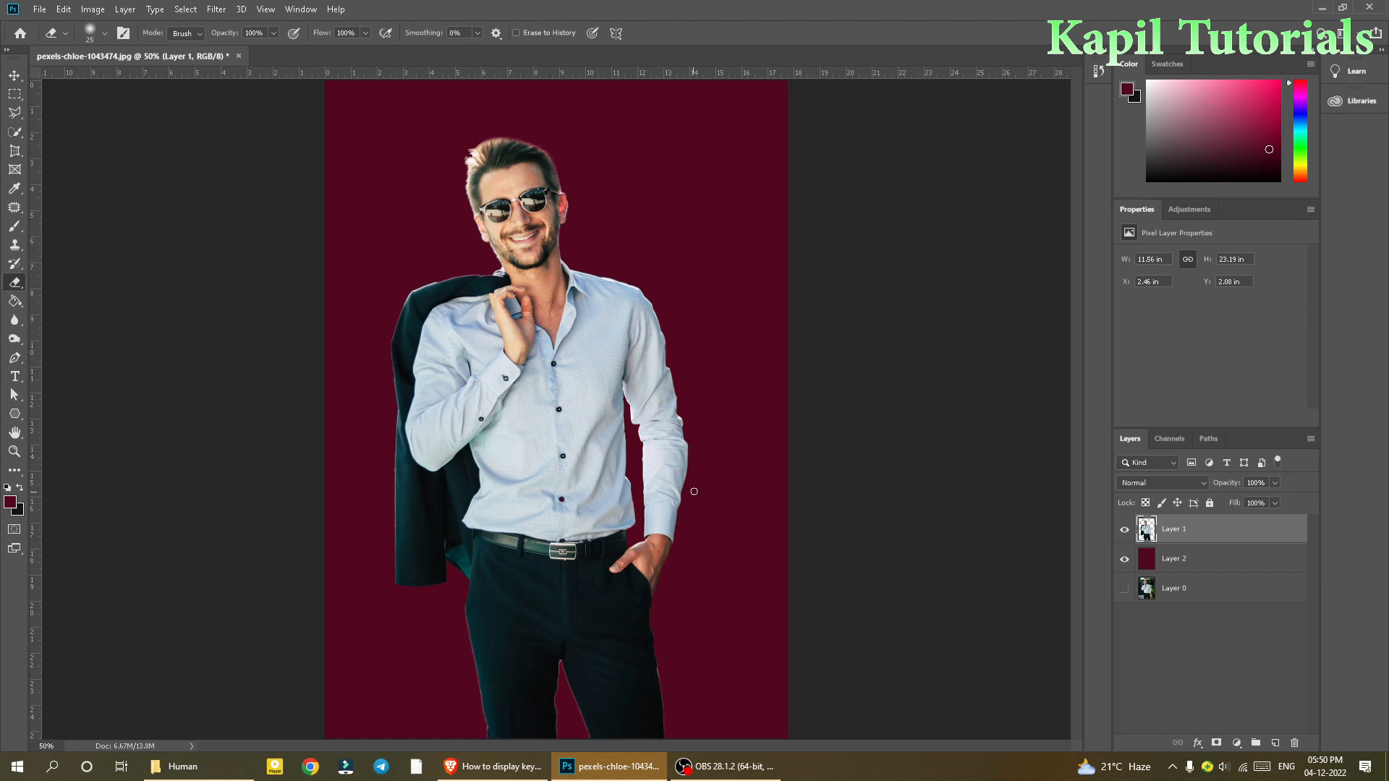
- Switch to File Explorer and open pexels-maahid-photos-3881104.jpg from the pexels folder as a separate document in Photoshop
left_click(183, 766)
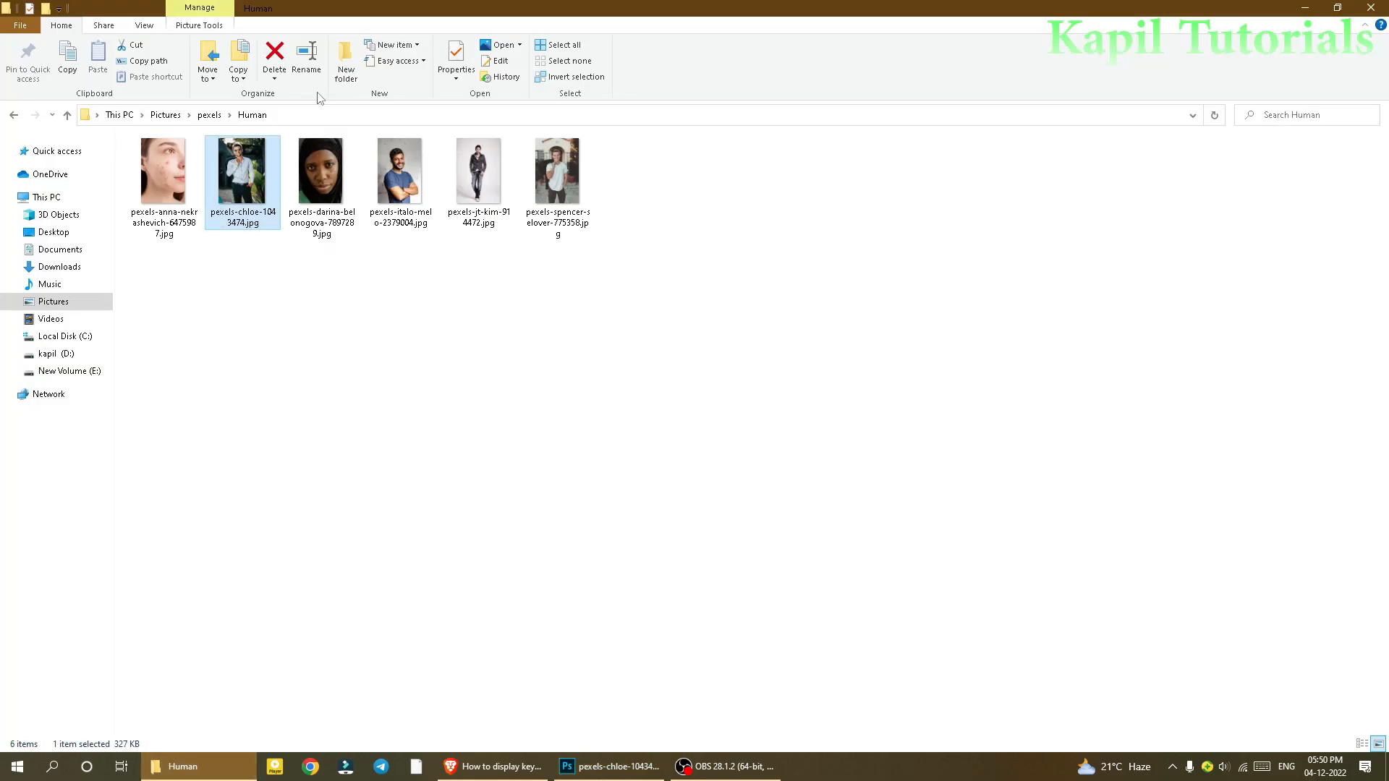
left_click(207, 116)
left_click_drag(1383, 252, 1376, 610)
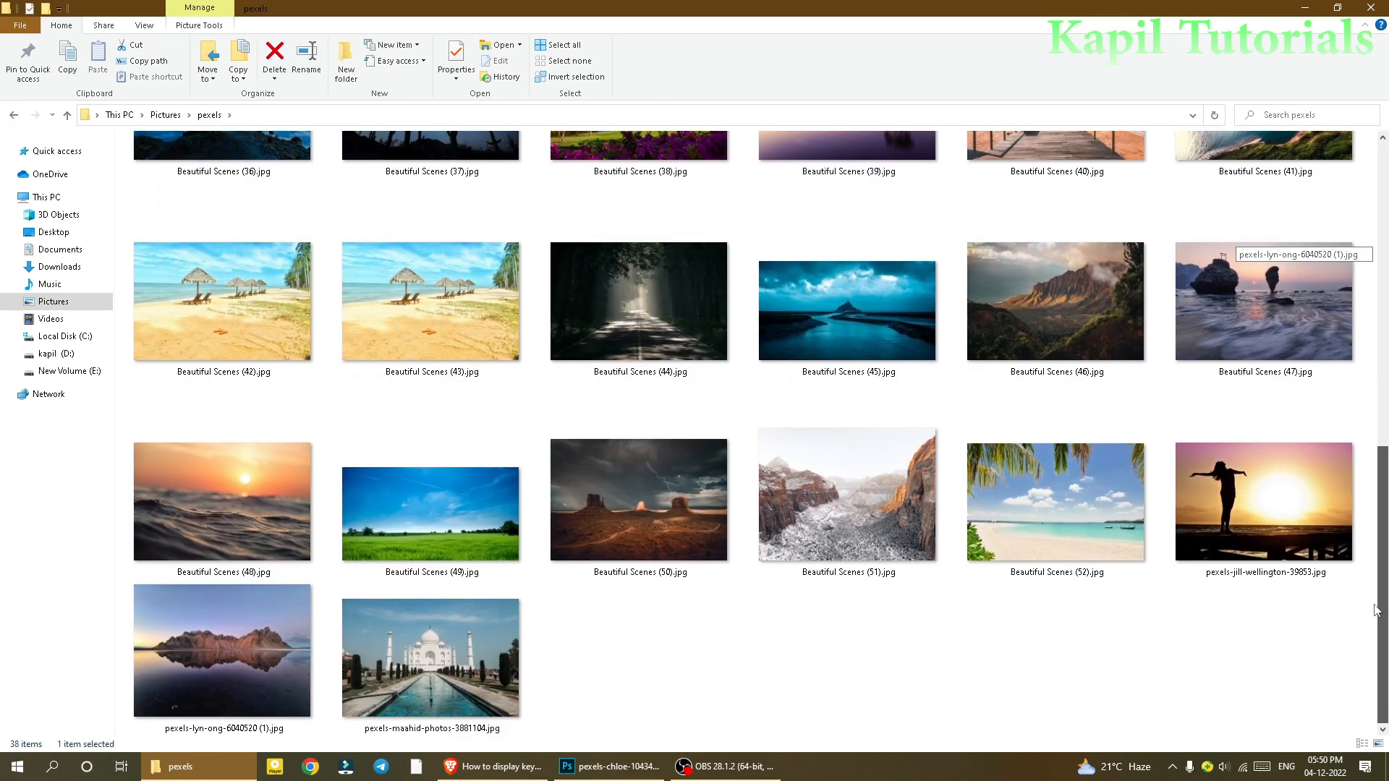
left_click(437, 656)
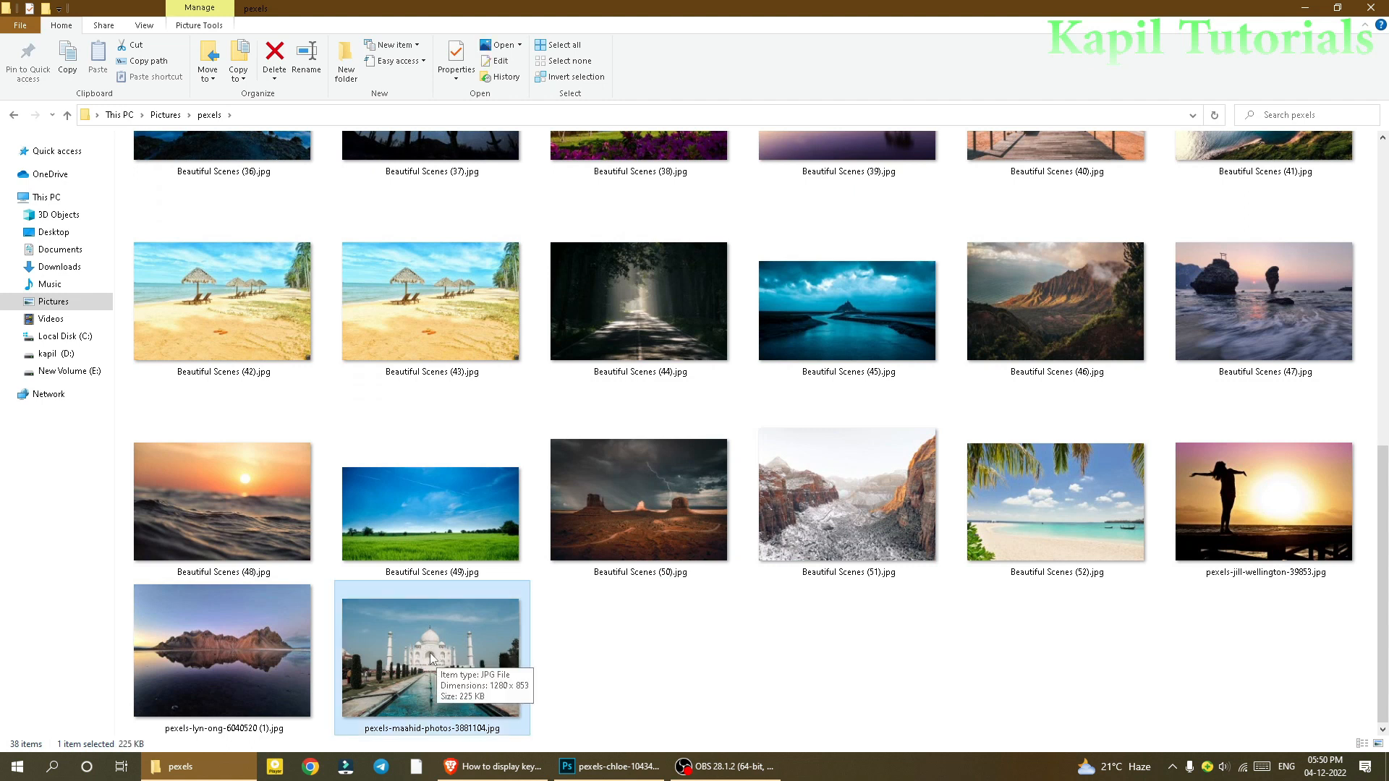
left_click_drag(427, 655, 241, 196)
left_click_drag(302, 86, 308, 57)
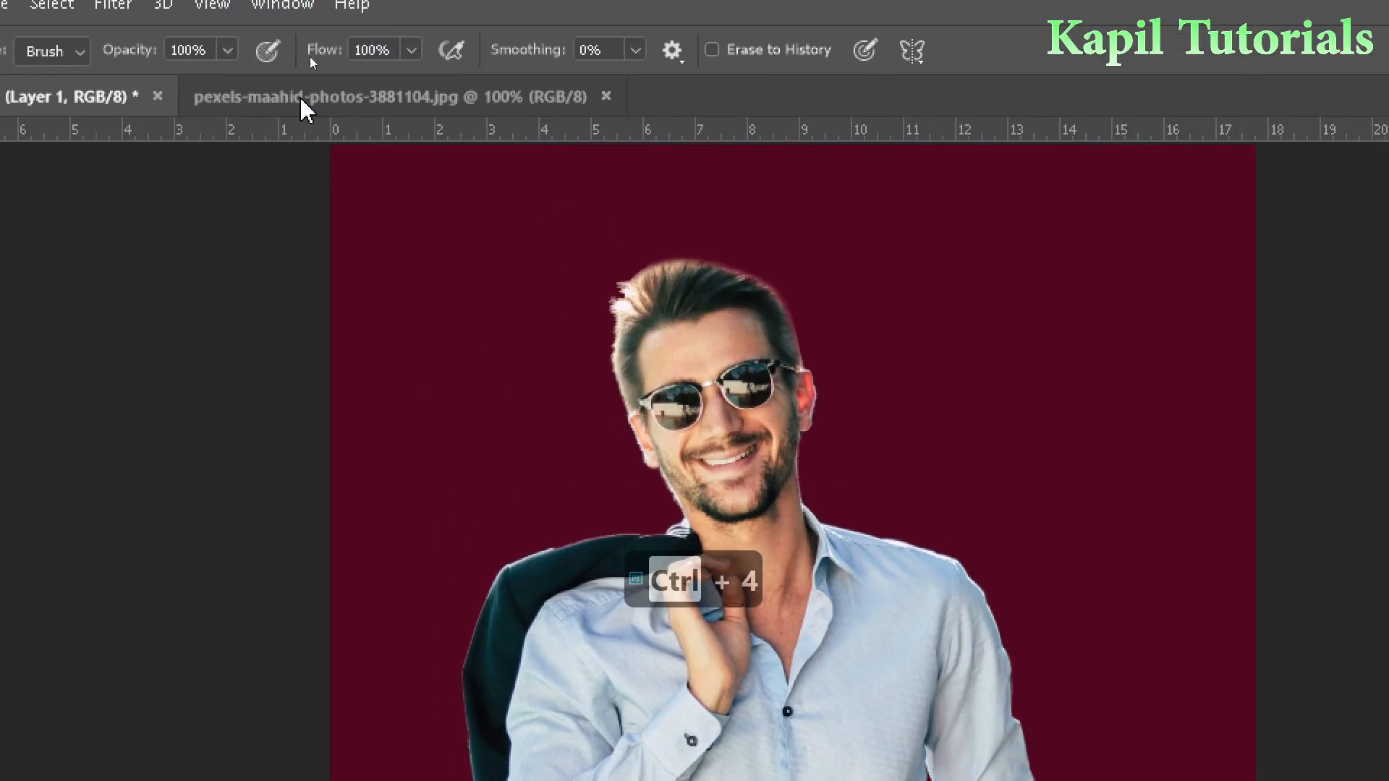
- Convert the Taj Mahal photo's locked Background into a regular layer named Layer 0
key("ctrl+4")
key("ctrl+4")
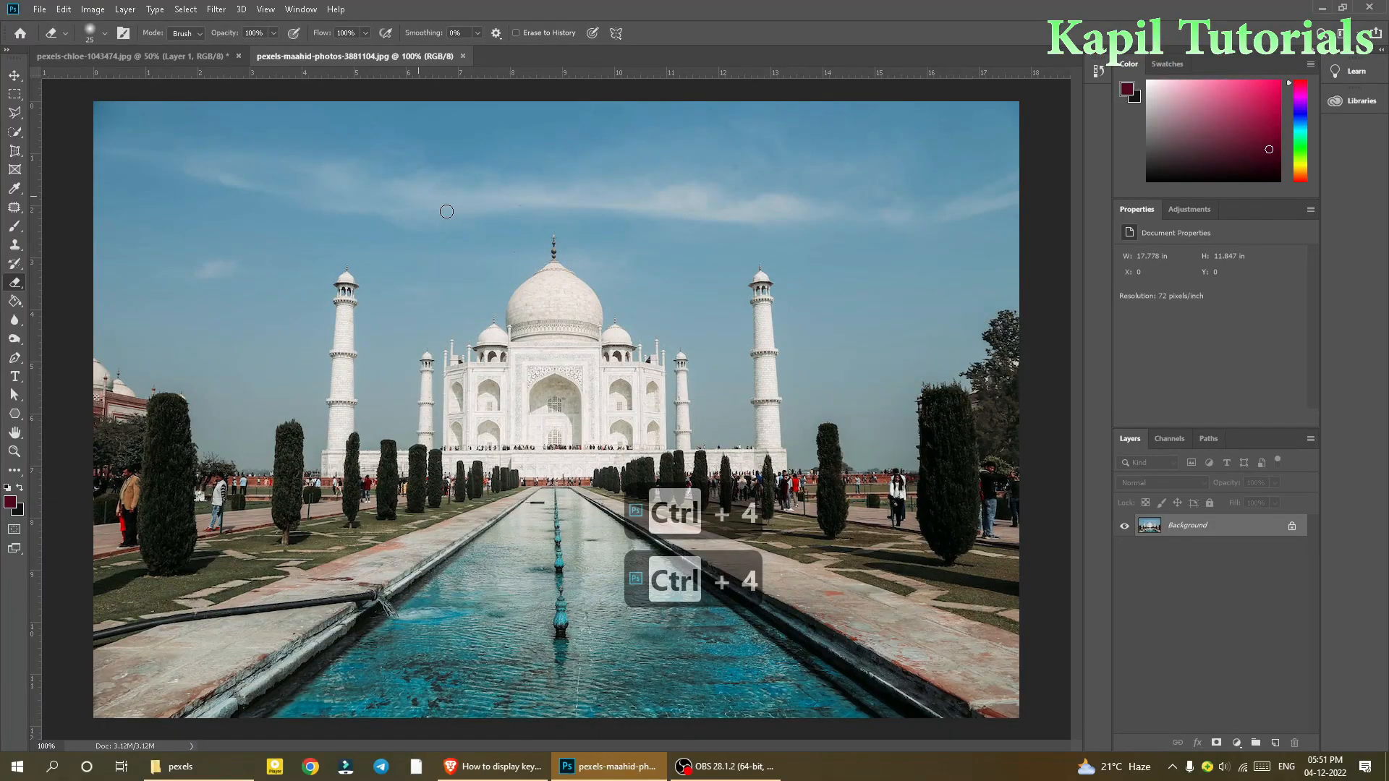
double_click(1181, 525)
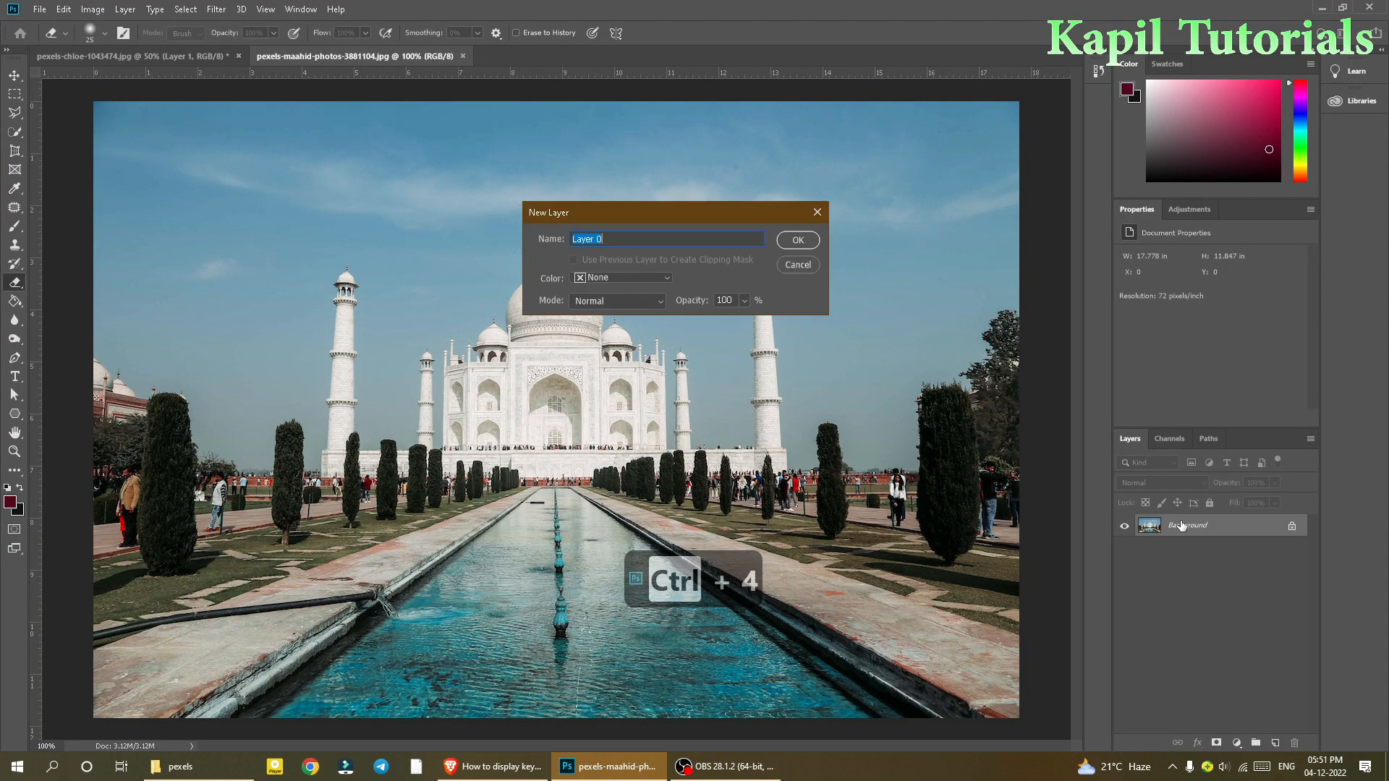
left_click(798, 241)
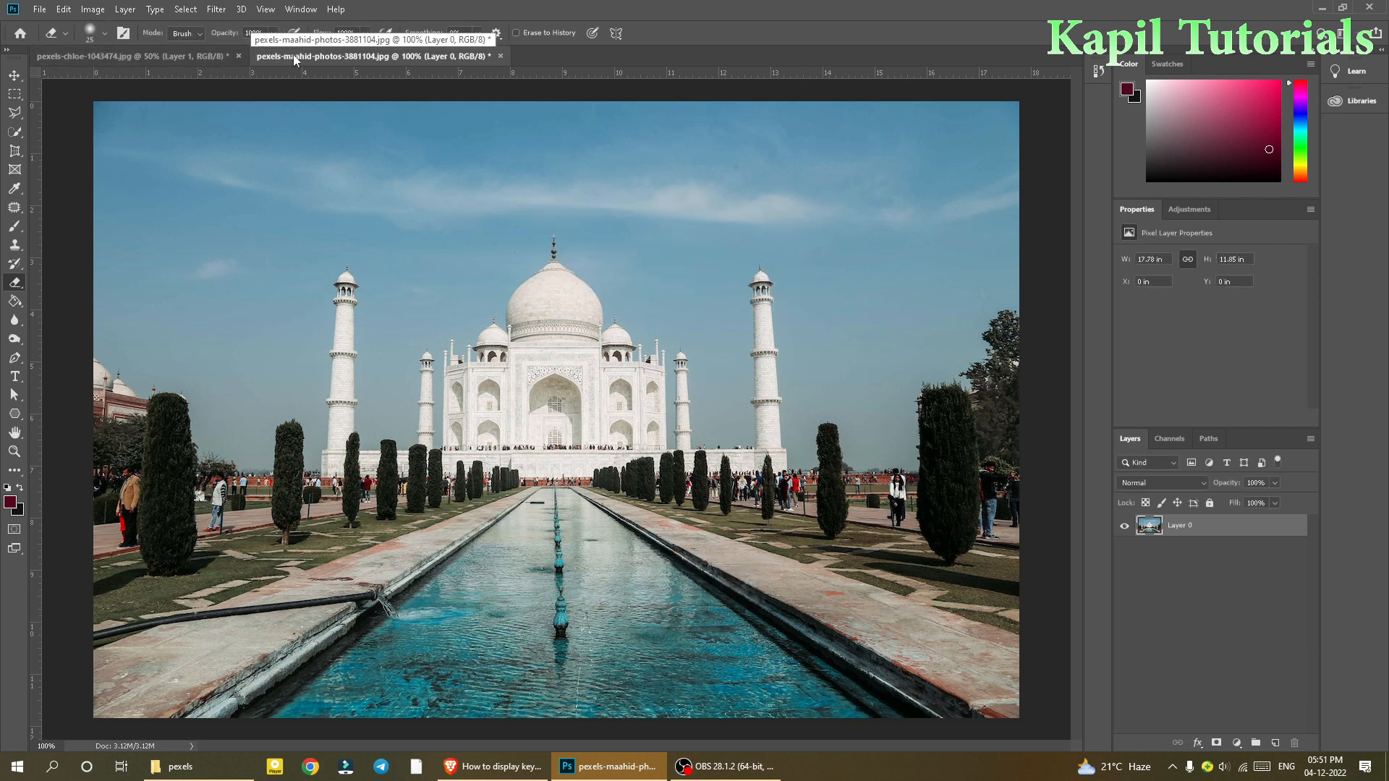
- Load the outline of the cutout on Layer 1 of the portrait document as a selection and copy it
left_click(148, 56)
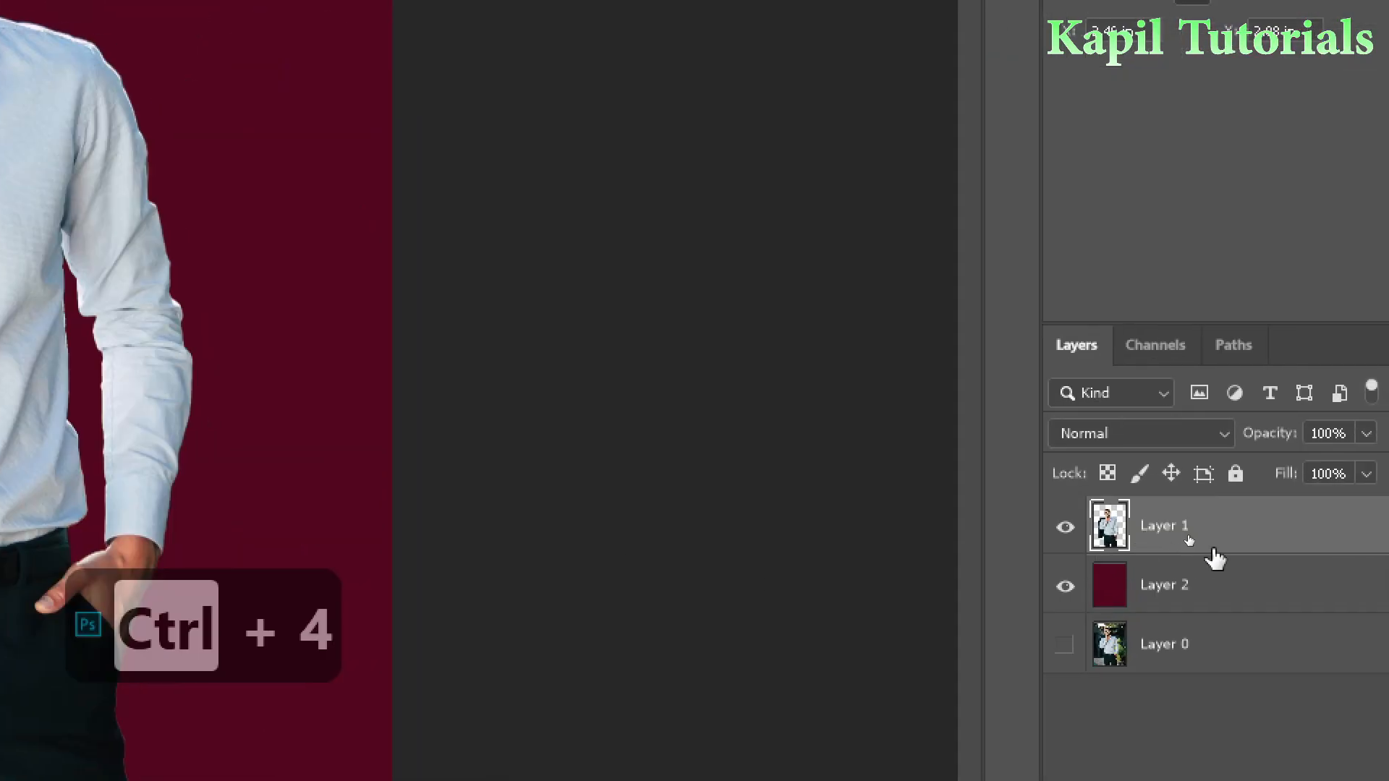
key("ctrl+4")
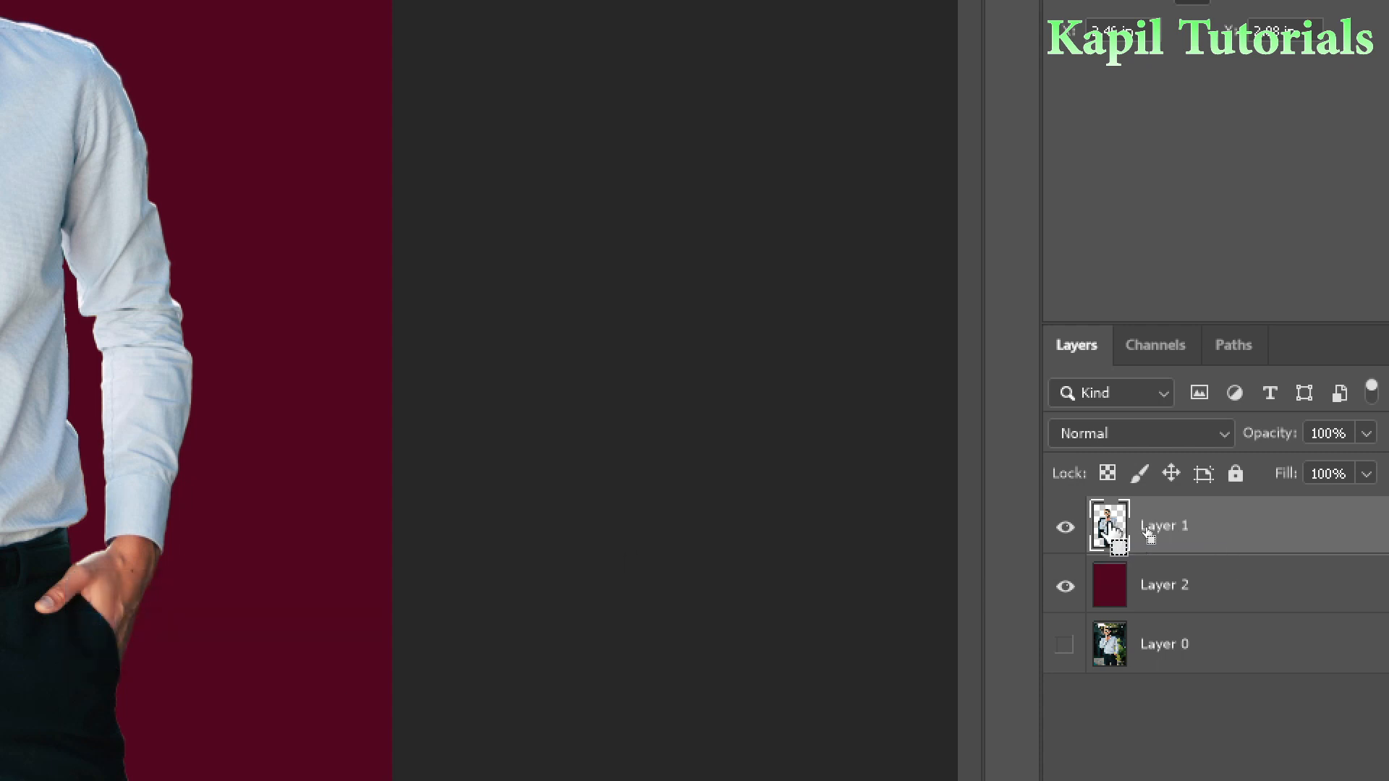
left_click(1111, 532, "ctrl")
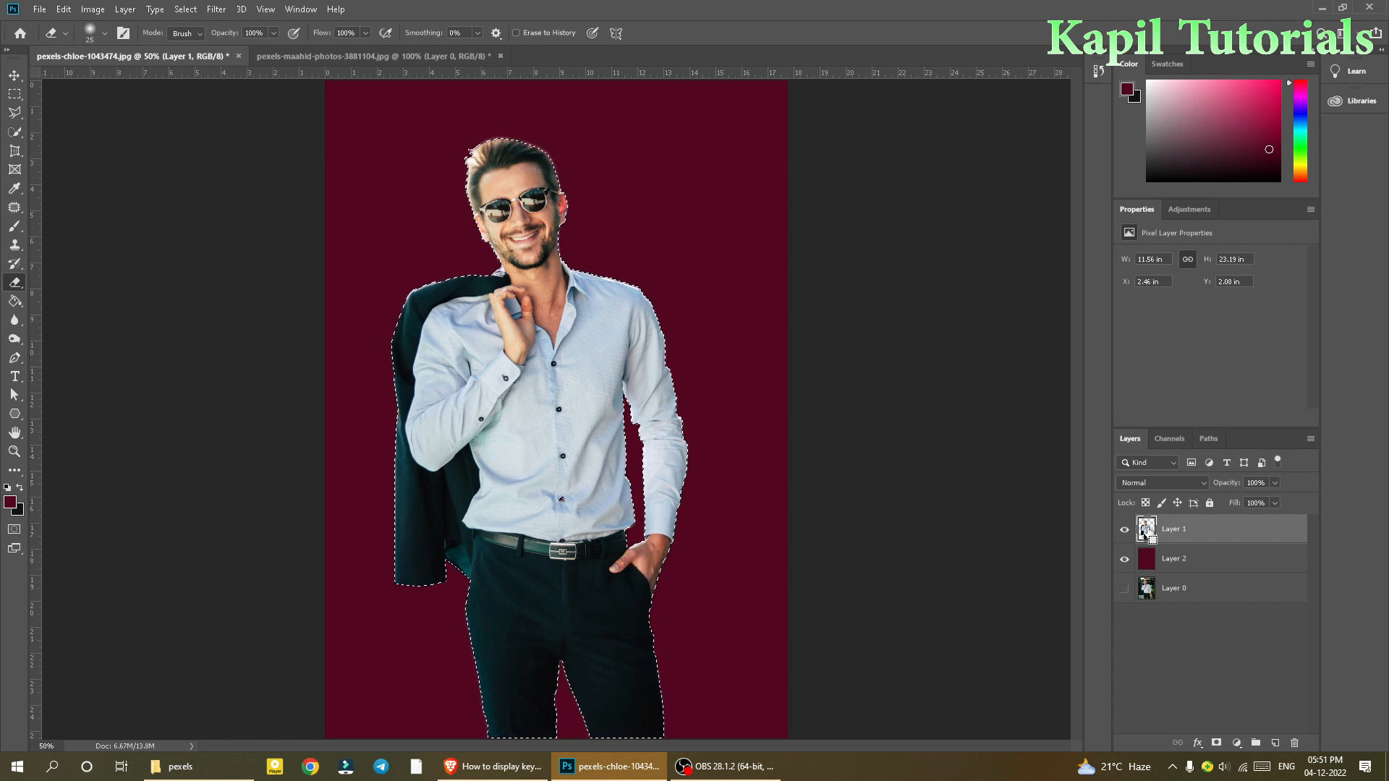
key("ctrl+c")
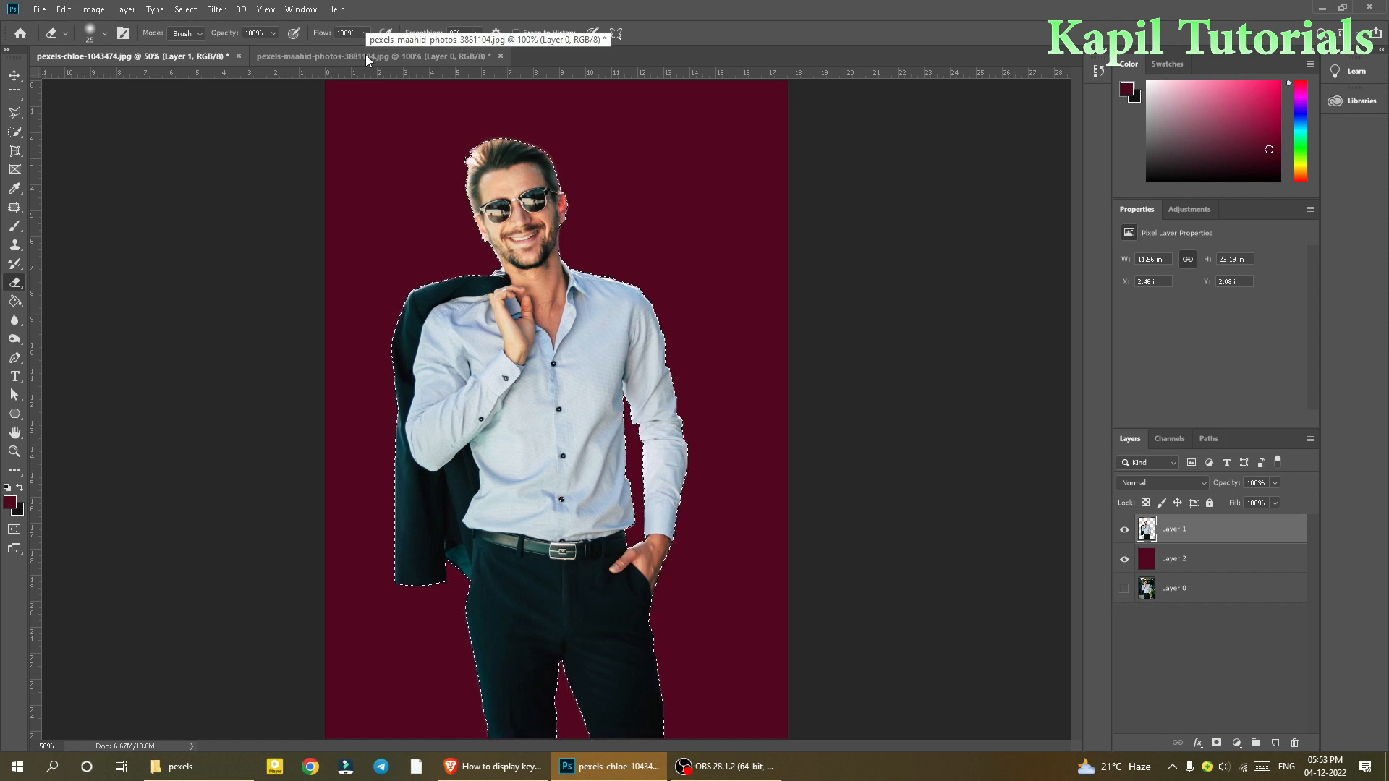
- Float the portrait document in its own window over the Taj Mahal photo and deselect the man
left_click_drag(347, 55, 571, 172)
left_click_drag(757, 175, 396, 58)
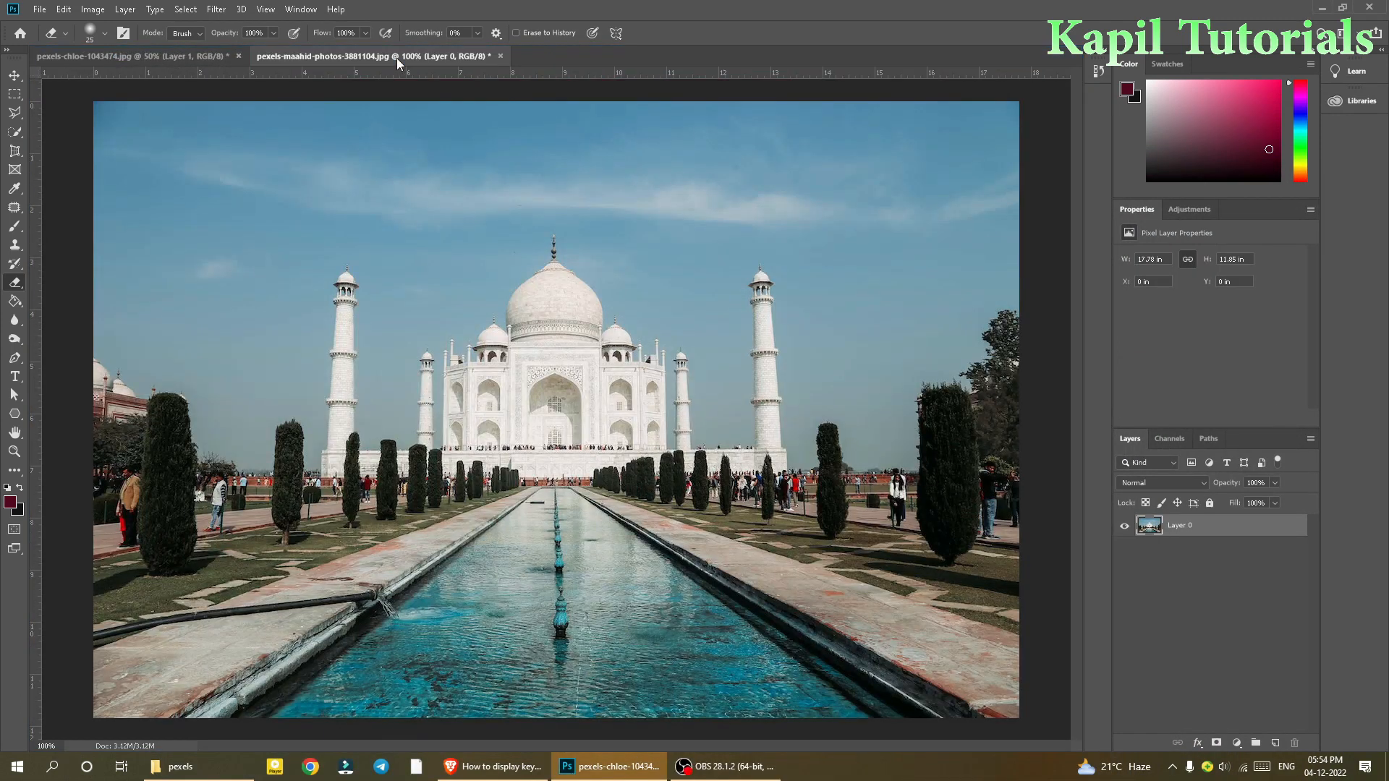
left_click(139, 59)
left_click_drag(133, 59, 1006, 115)
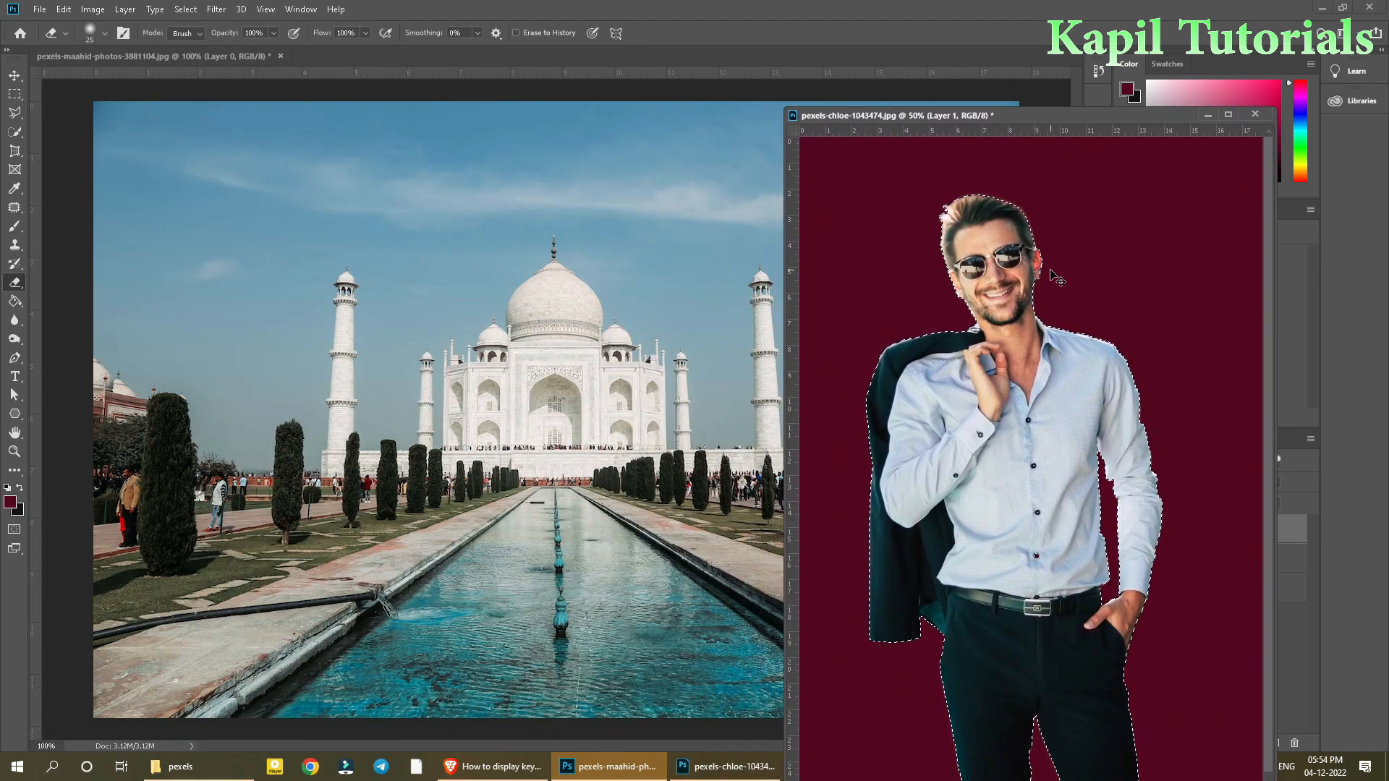
key("ctrl+d")
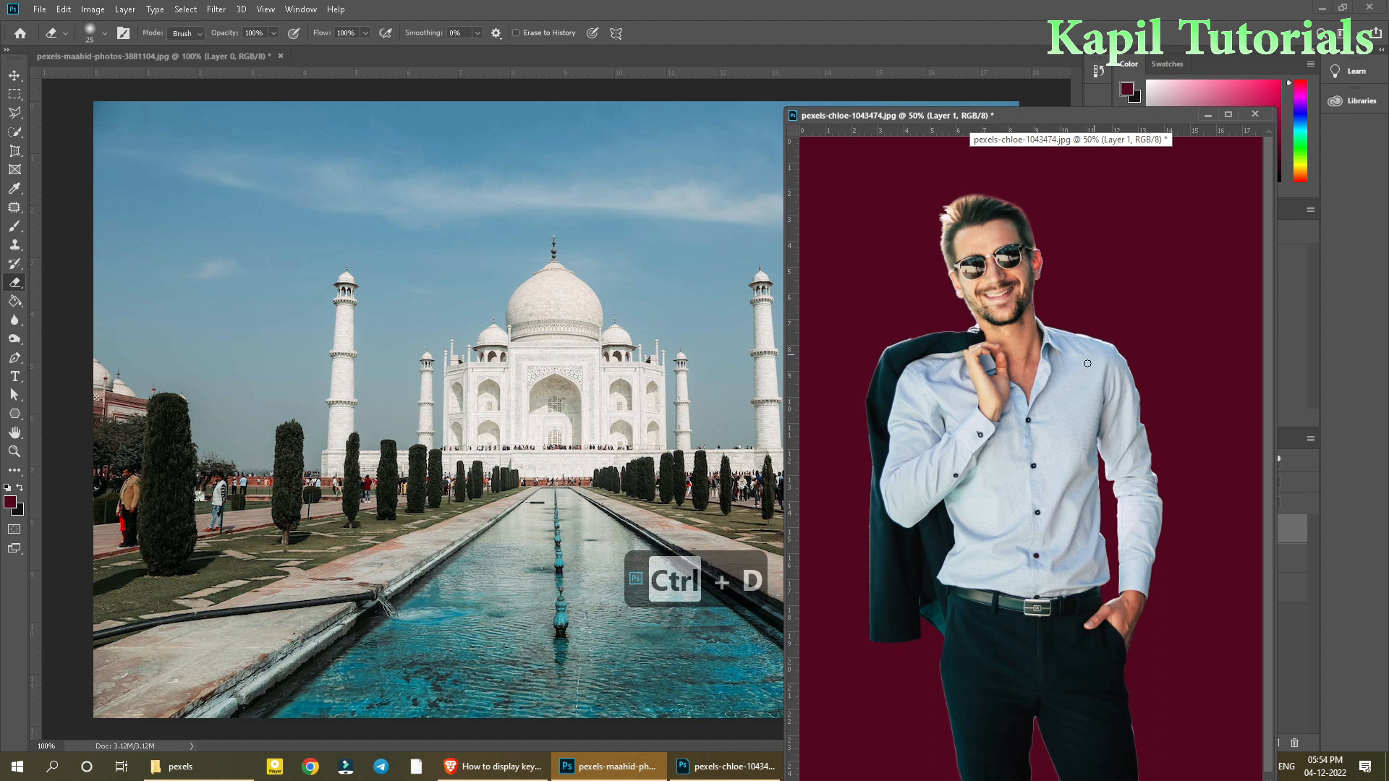
- Bring the cutout man into the Taj Mahal document with the Move tool, and minimize the portrait window
left_click(12, 79)
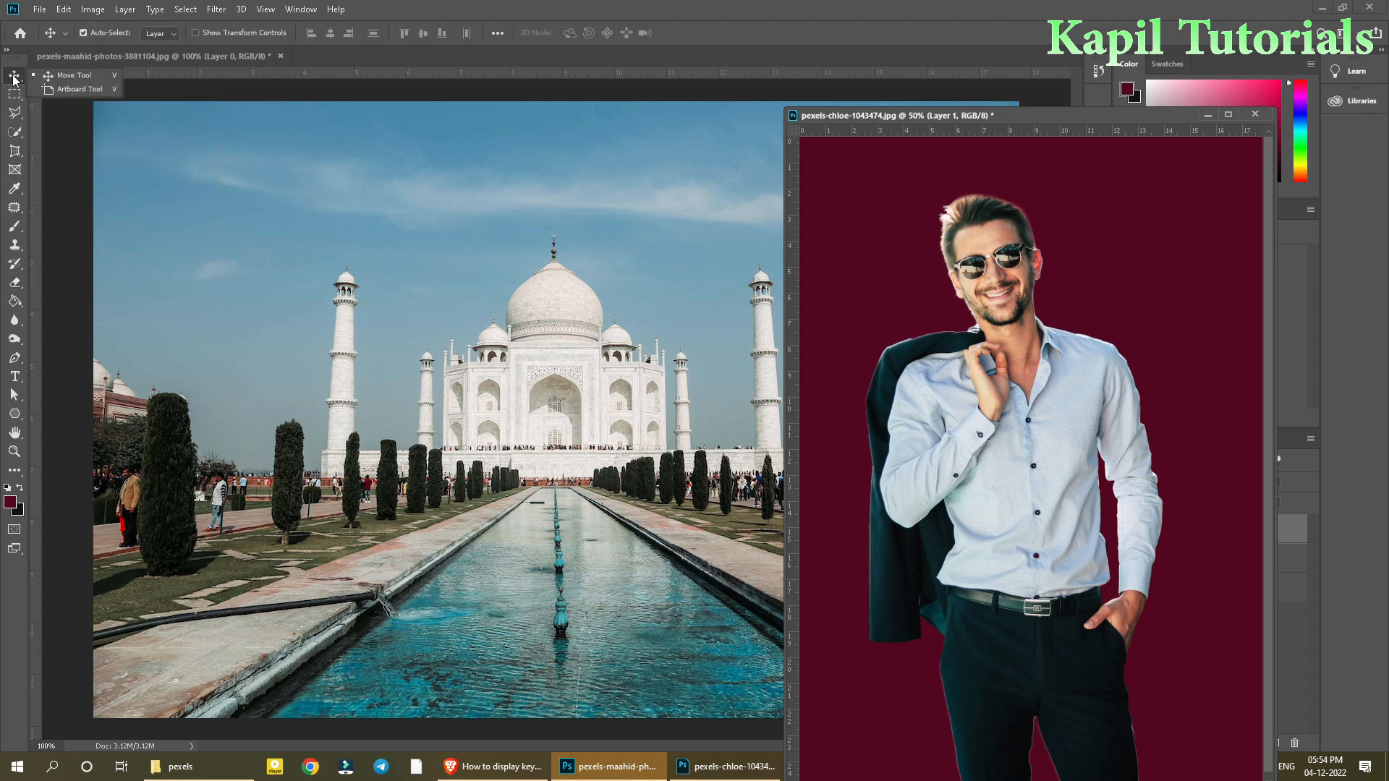
mouse_move(1088, 116)
left_mouse_down()
mouse_move(828, 114)
mouse_move(1101, 93)
left_mouse_up()
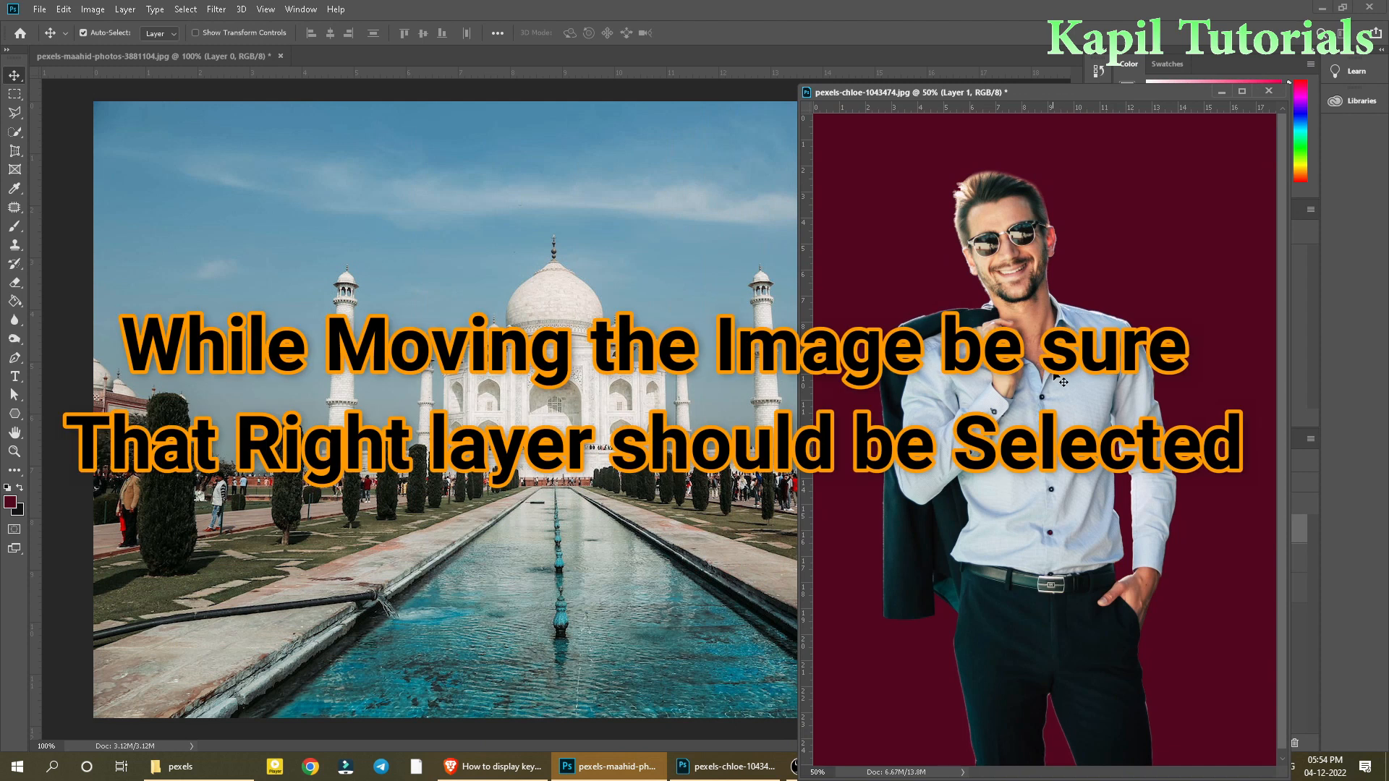
mouse_move(1080, 93)
left_mouse_down()
mouse_move(766, 98)
mouse_move(1090, 72)
left_mouse_up()
left_click_drag(1018, 344, 528, 541)
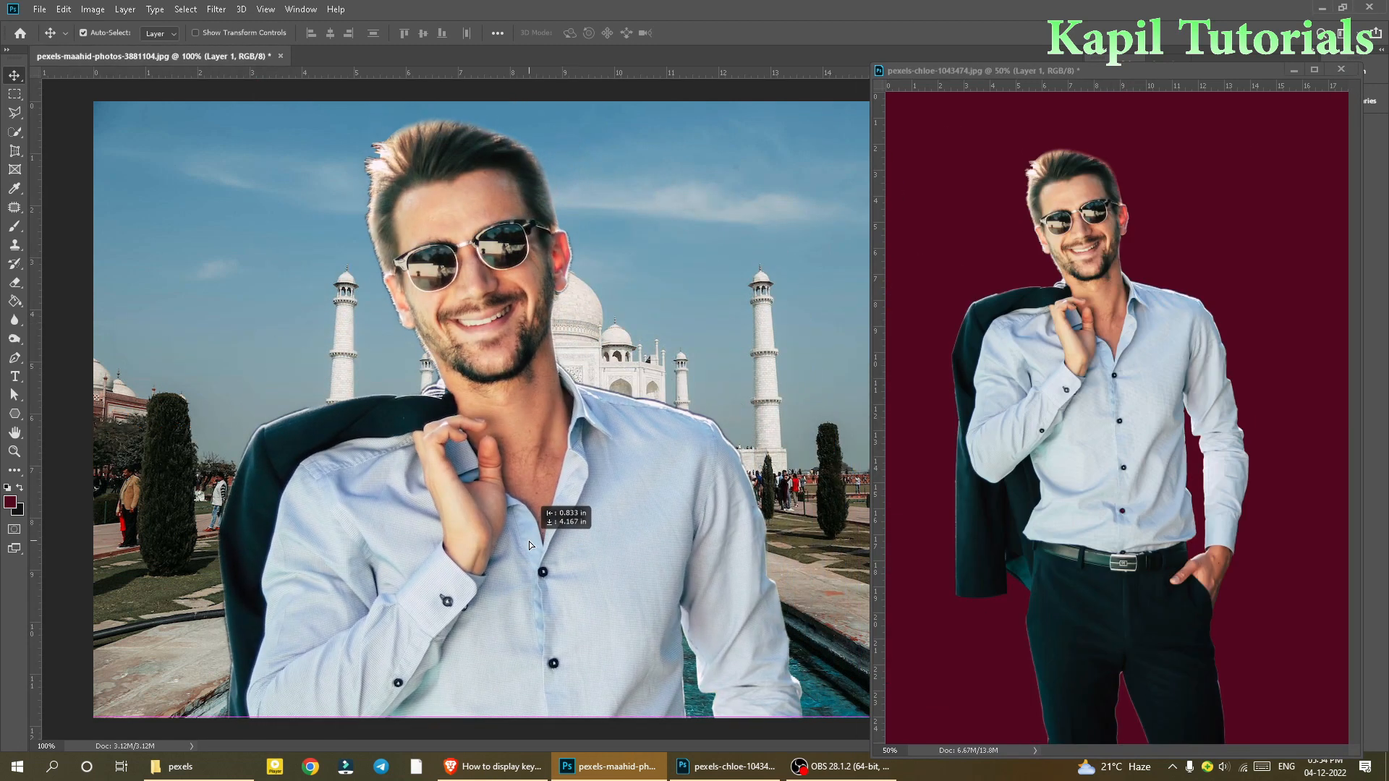
left_click(1295, 70)
left_click_drag(514, 351, 552, 376)
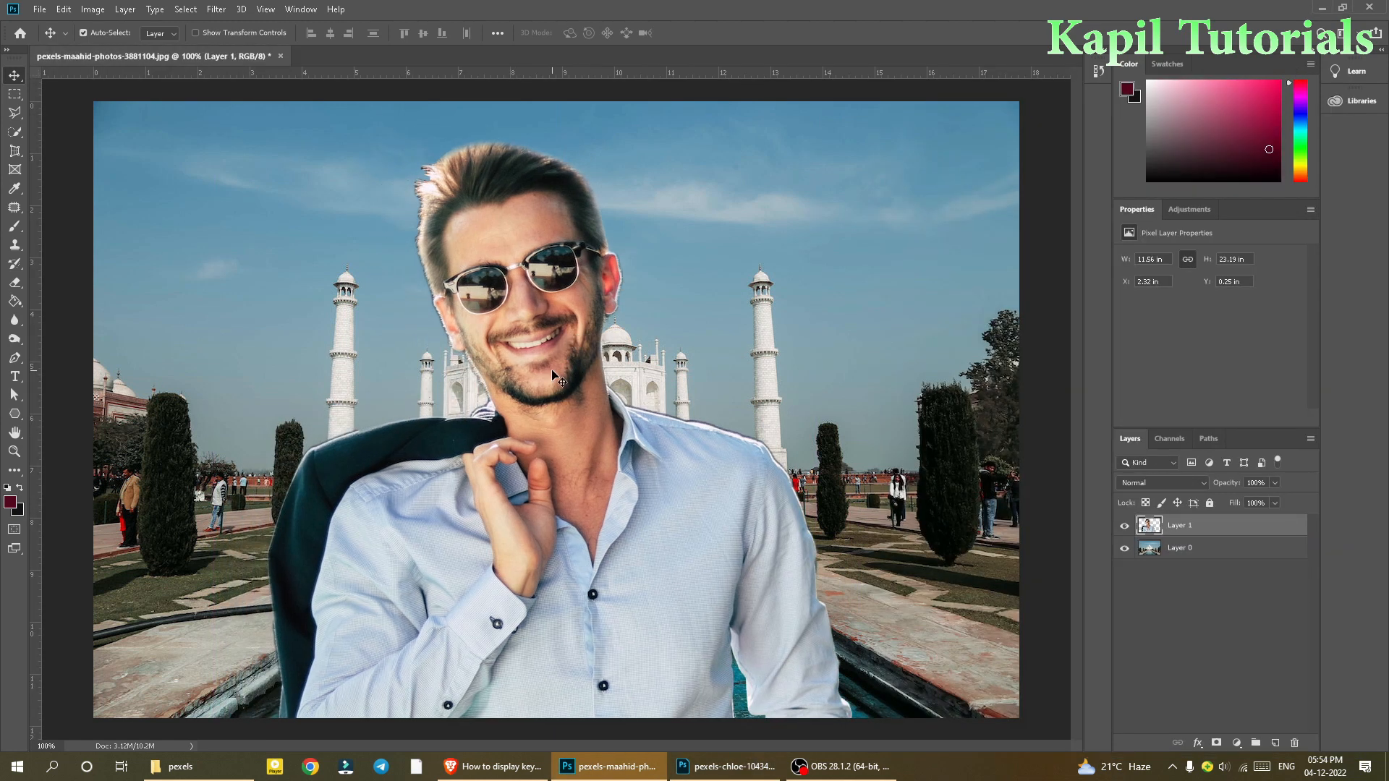
- Scale the man down proportionally with Free Transform and move him to the right side of the Taj Mahal photo
key("ctrl+t")
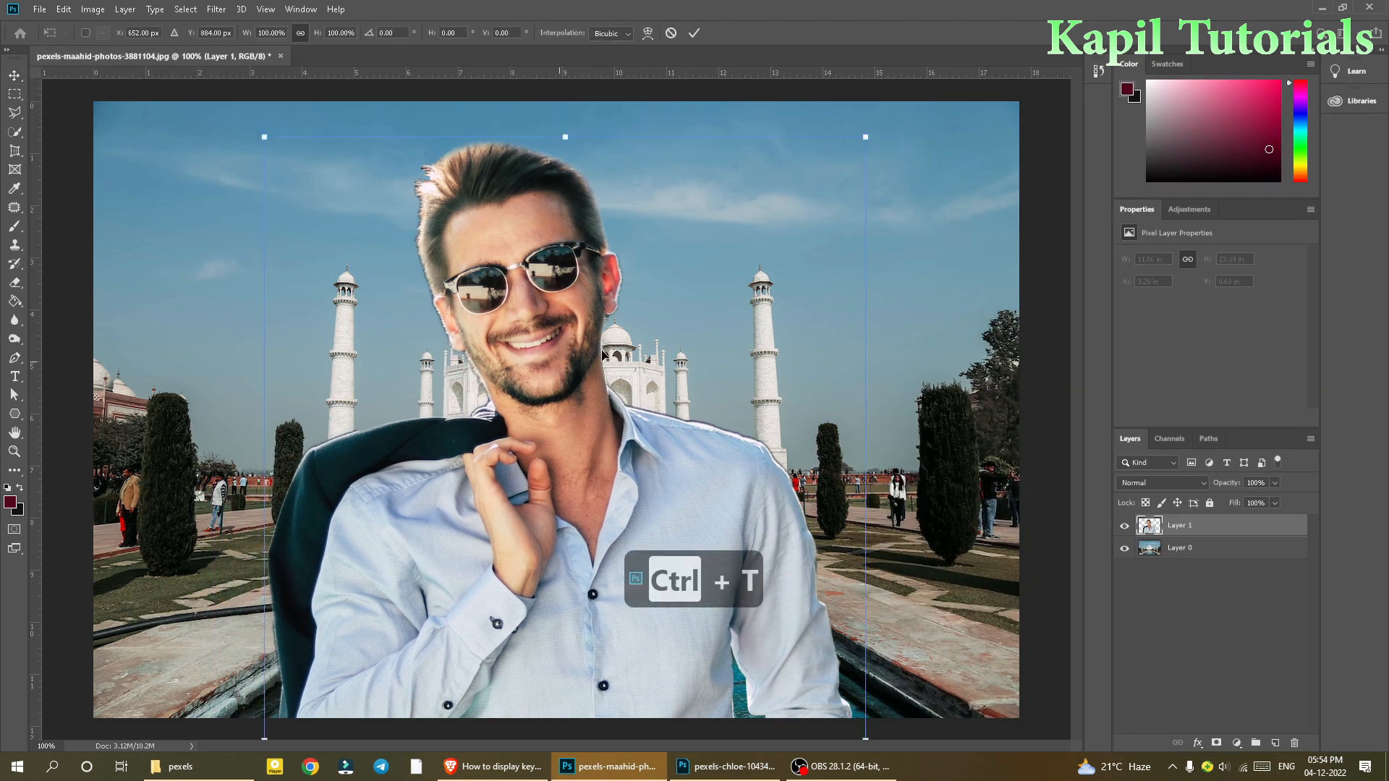
left_click_drag(867, 140, 710, 450)
left_click_drag(477, 606, 560, 310)
left_click_drag(797, 150, 713, 317)
left_click_drag(550, 550, 619, 390)
left_click_drag(784, 159, 716, 297)
left_click_drag(603, 472, 850, 359)
- Refine the man's scale to about 39.5%, place him beside the pool at the photo's lower edge, and apply the transform
left_click_drag(967, 190, 939, 225)
left_click_drag(820, 469, 849, 444)
left_click_drag(969, 201, 944, 256)
left_click_drag(818, 470, 835, 470)
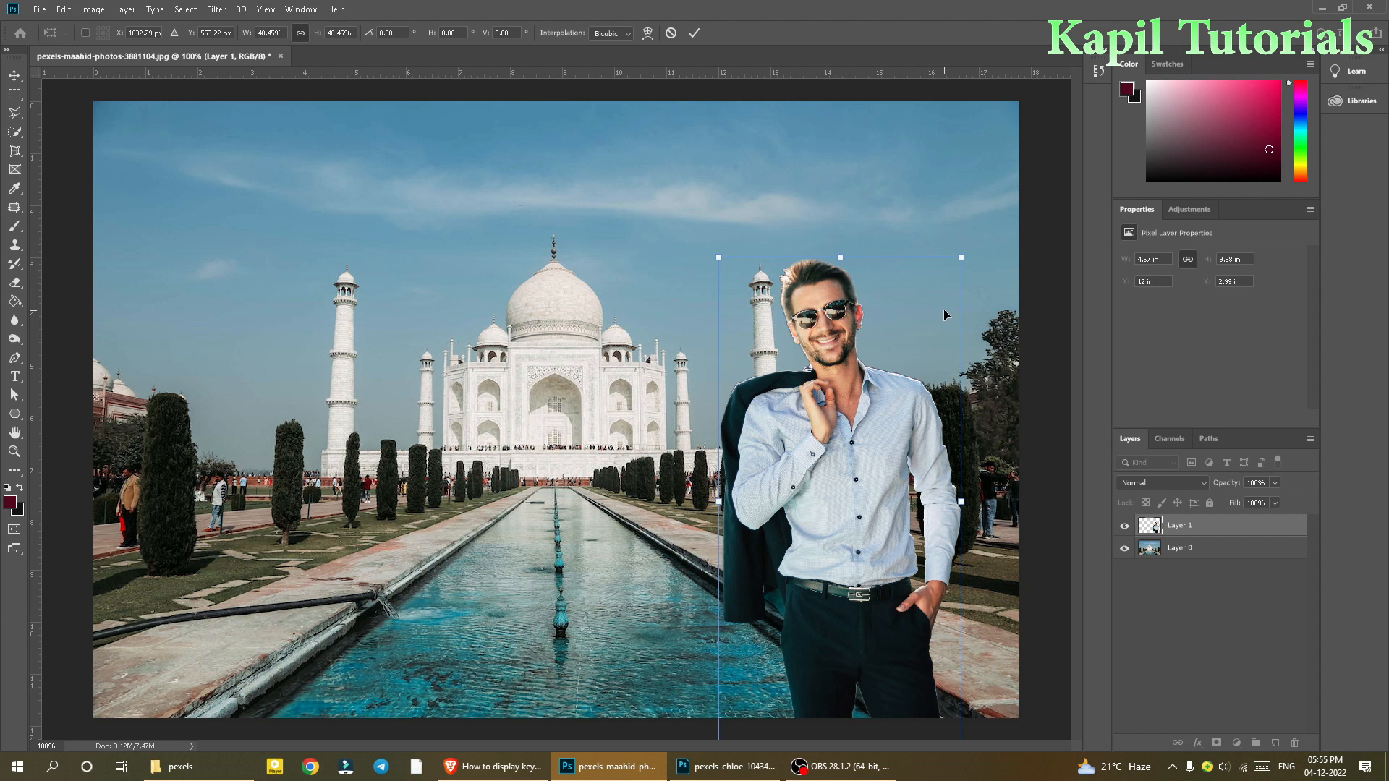
left_click_drag(960, 257, 955, 268)
left_click_drag(839, 442, 846, 430)
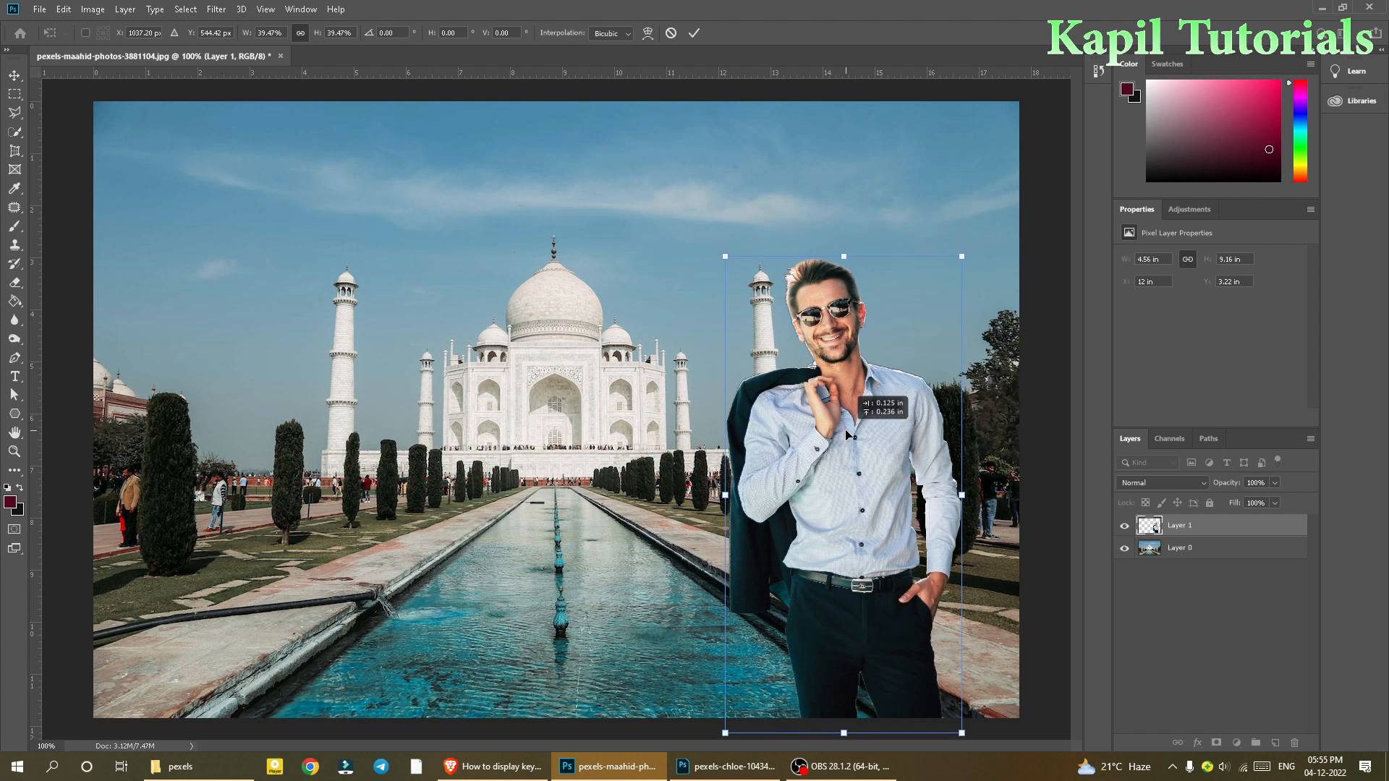
key("Return")
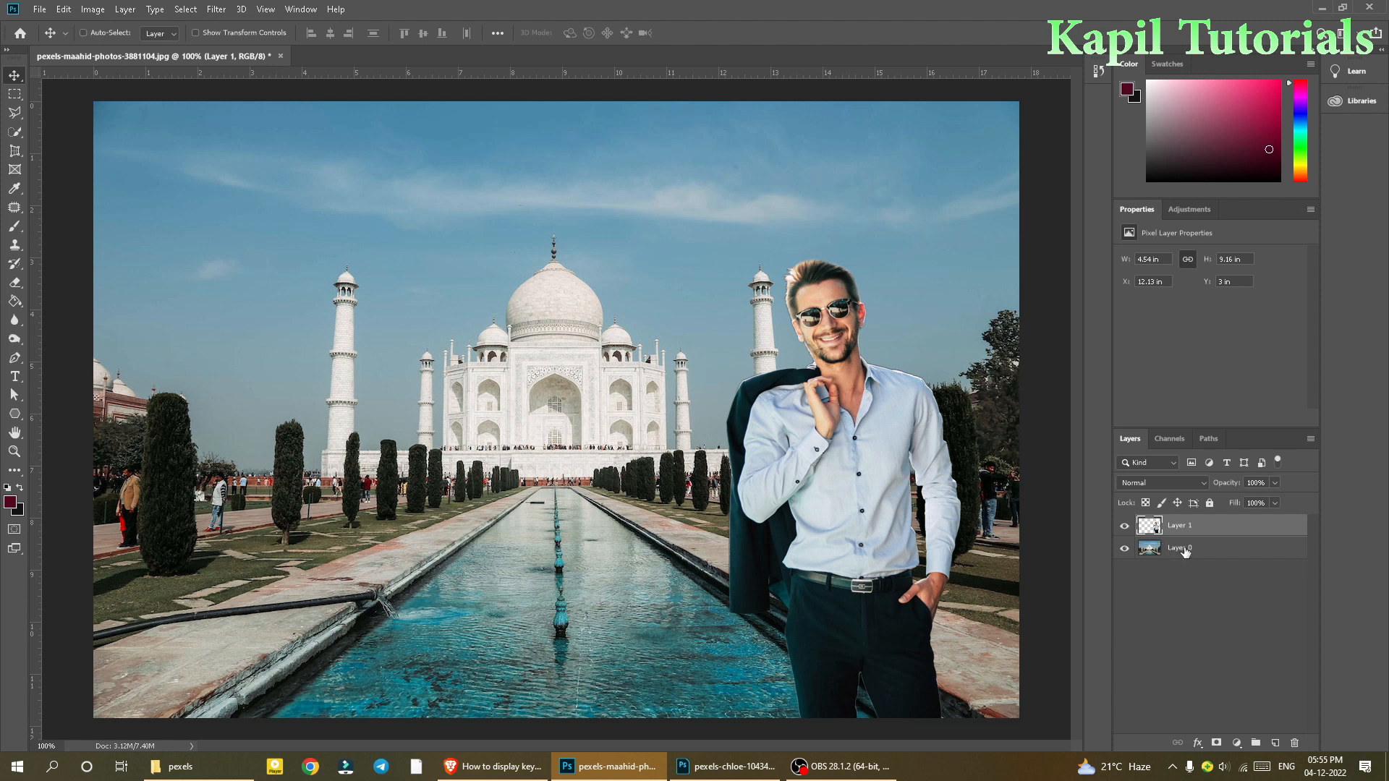
- Apply a Gaussian Blur with a 1.8-pixel radius to the Taj Mahal background on Layer 0
key("ctrl+4")
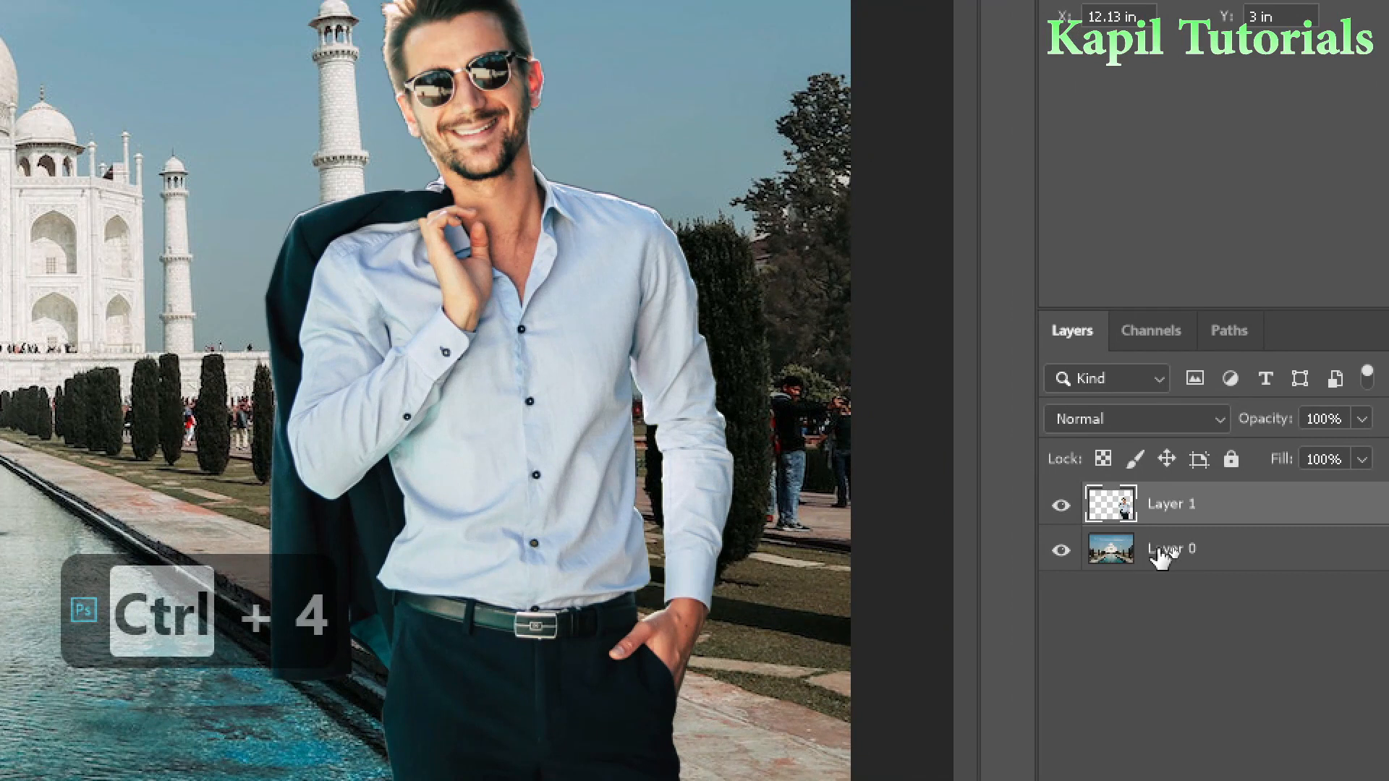
left_click(1175, 552)
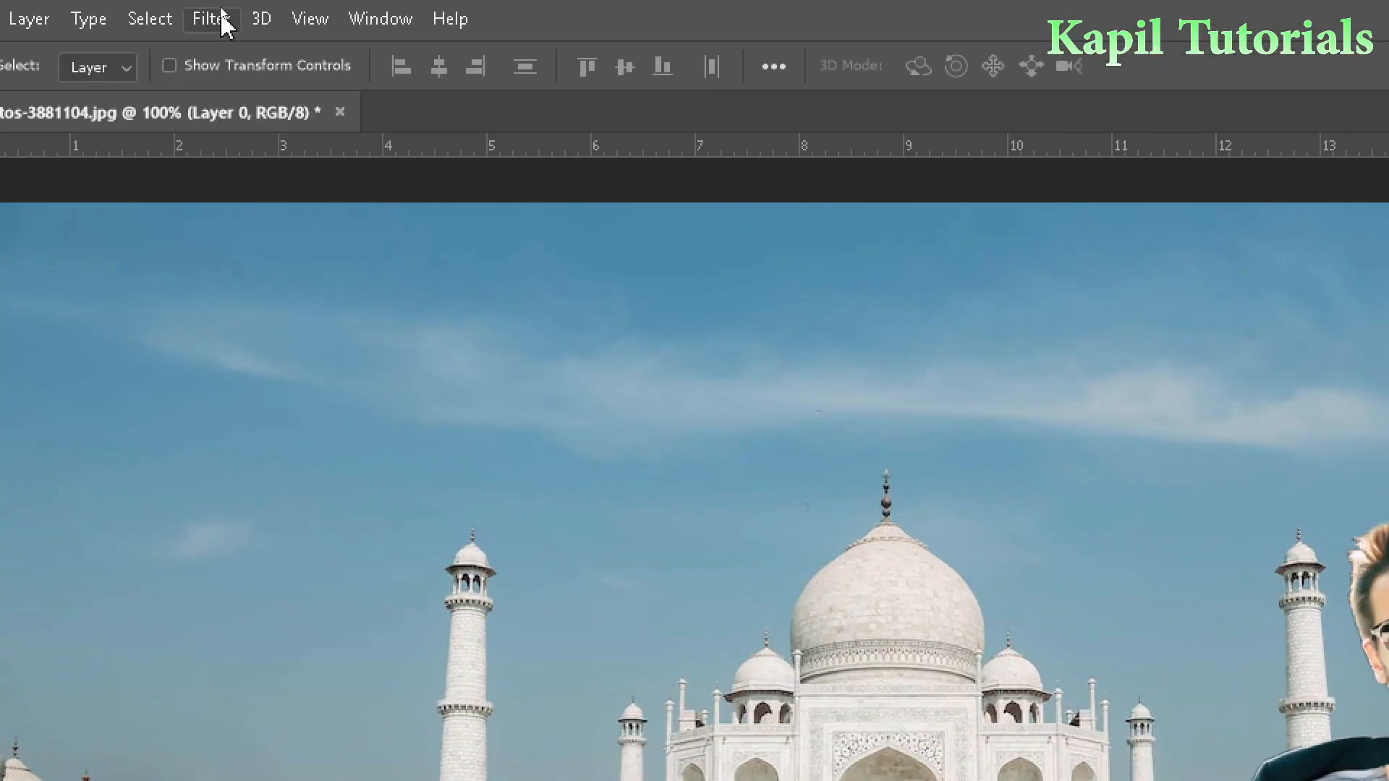
left_click(216, 9)
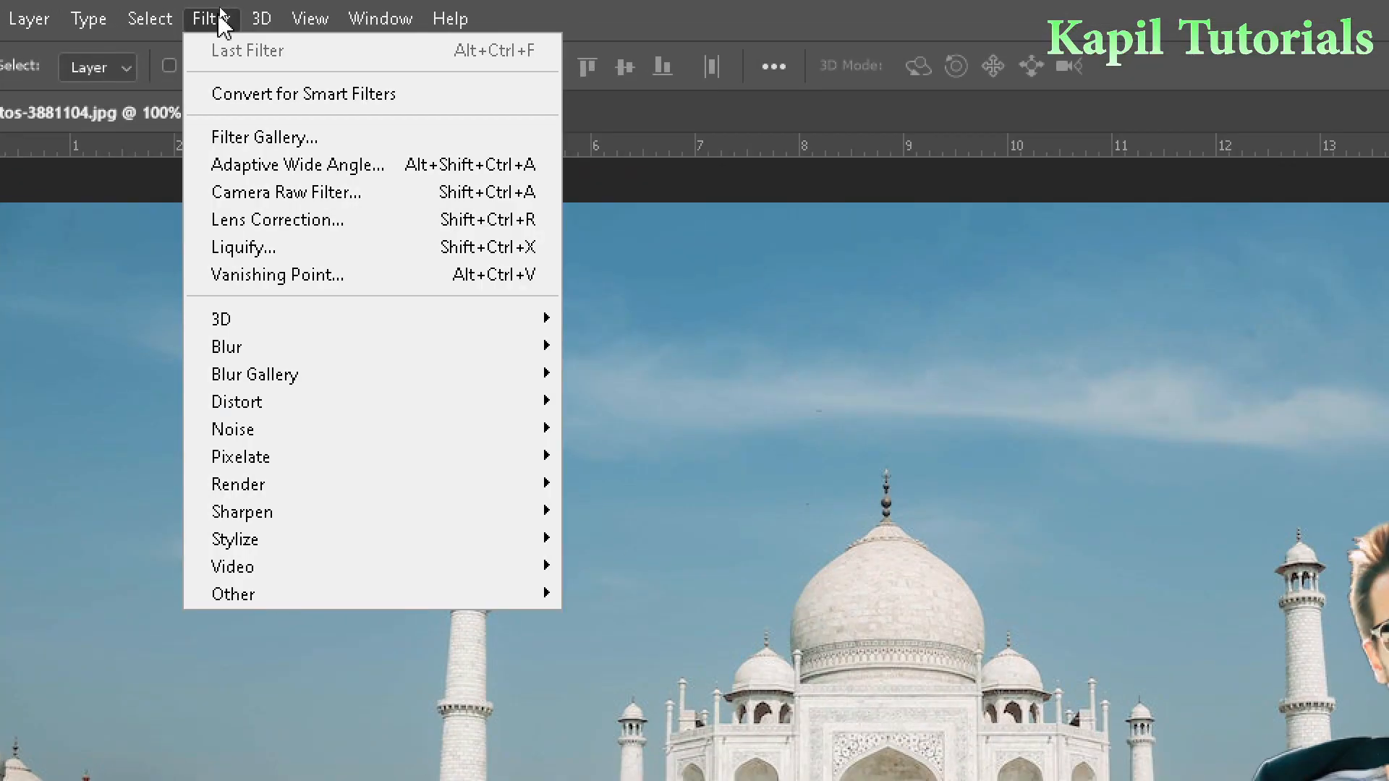
mouse_move(240, 175)
key("ctrl+4")
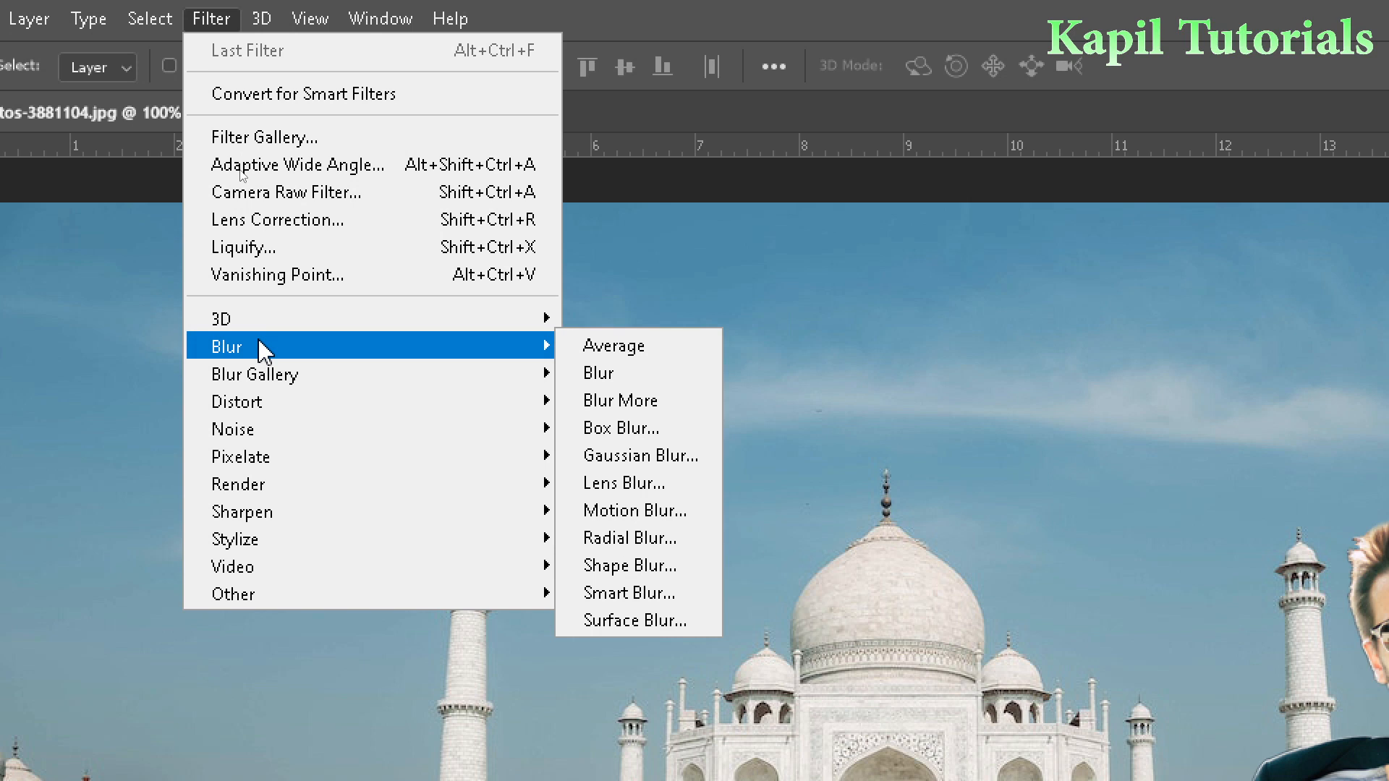
left_click(633, 455)
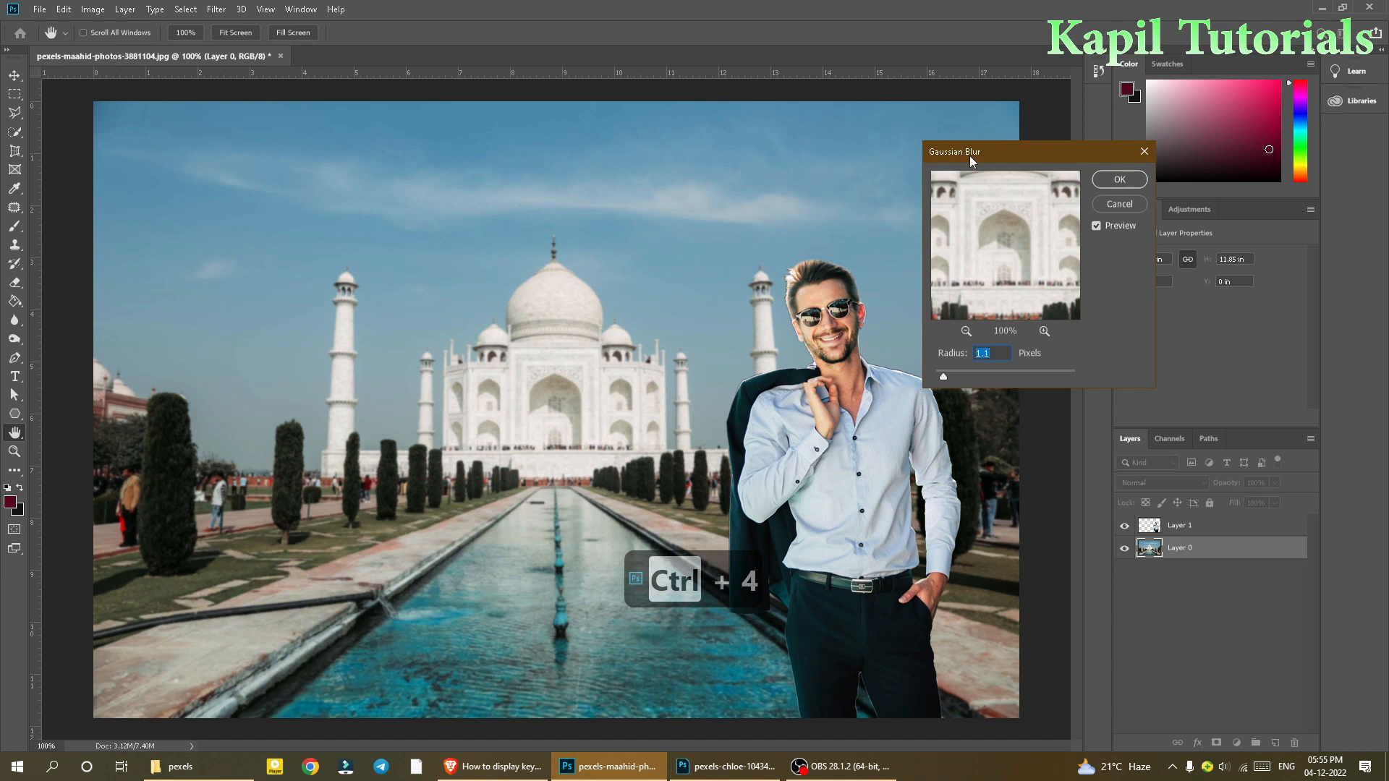
left_click_drag(970, 160, 1065, 166)
mouse_move(1038, 382)
left_mouse_down()
mouse_move(1092, 387)
mouse_move(1044, 386)
left_mouse_up()
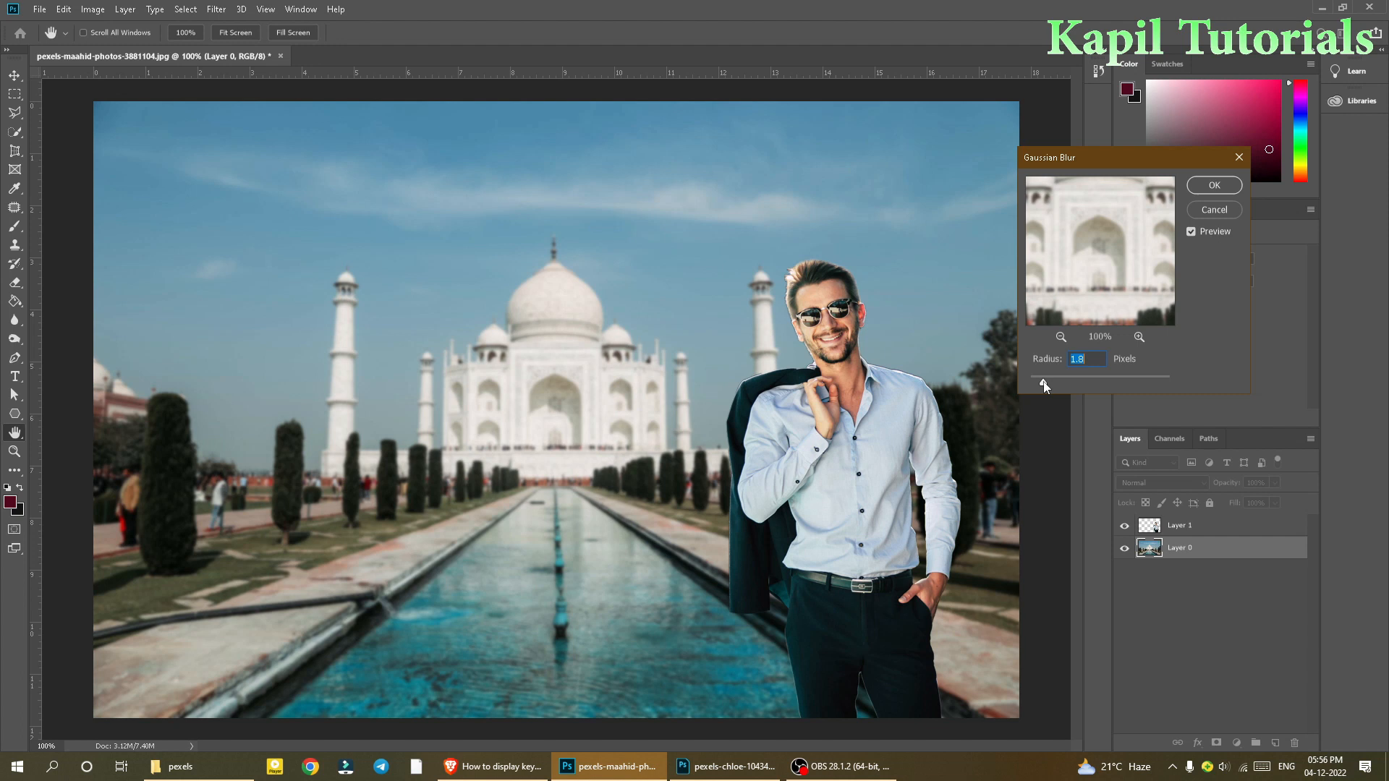
left_click(1201, 185)
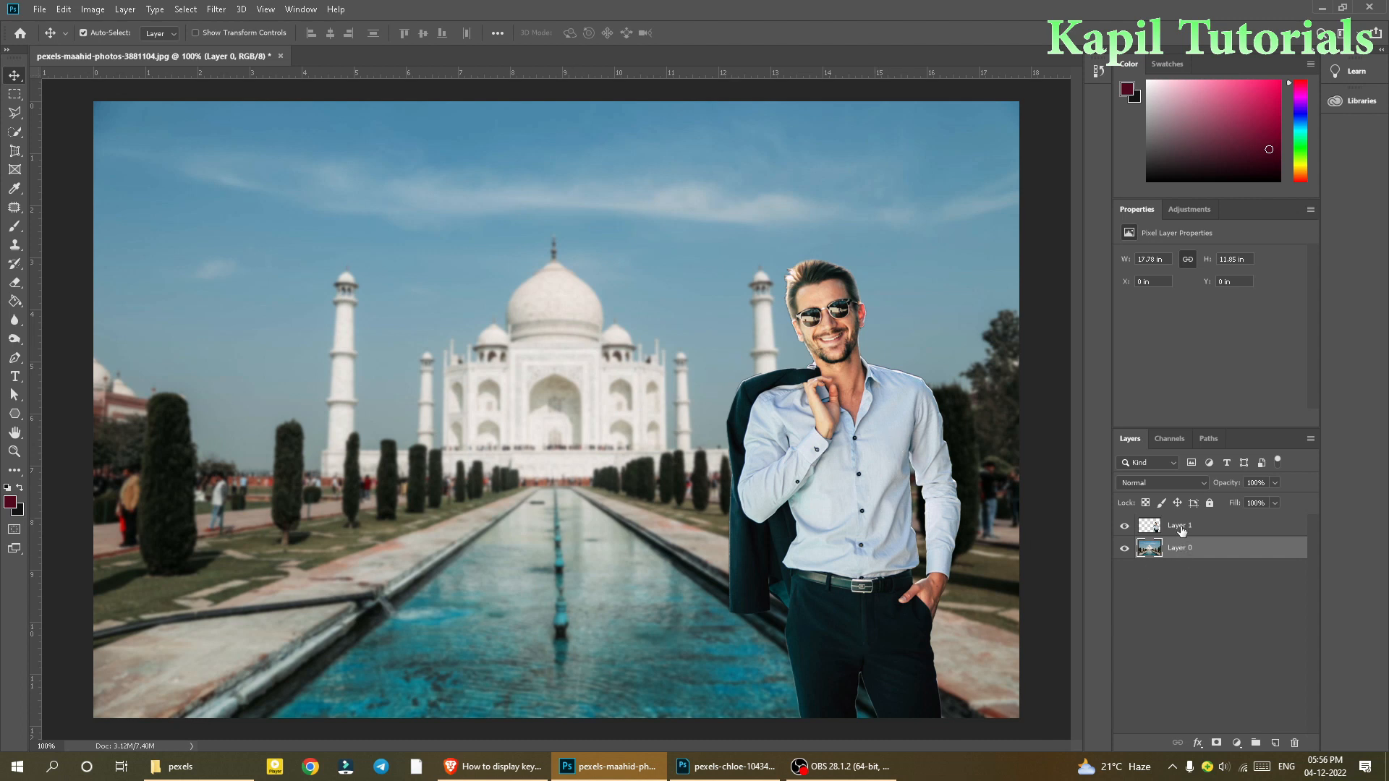
- Place the beach photo Beautiful Scenes (35).jpg from the pexels folder between the man and the Taj Mahal layer, at full canvas size
left_click(189, 770)
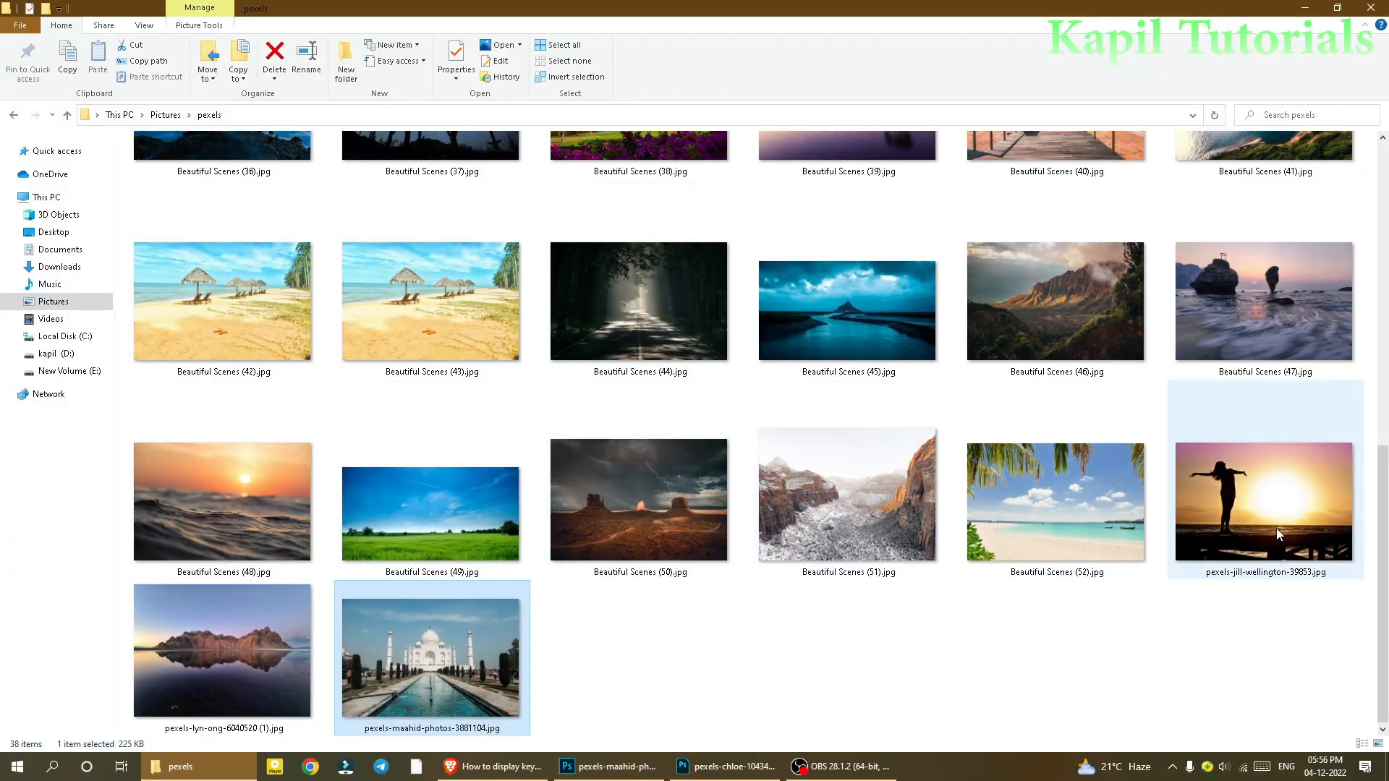
scroll(1305, 518, "up", 3)
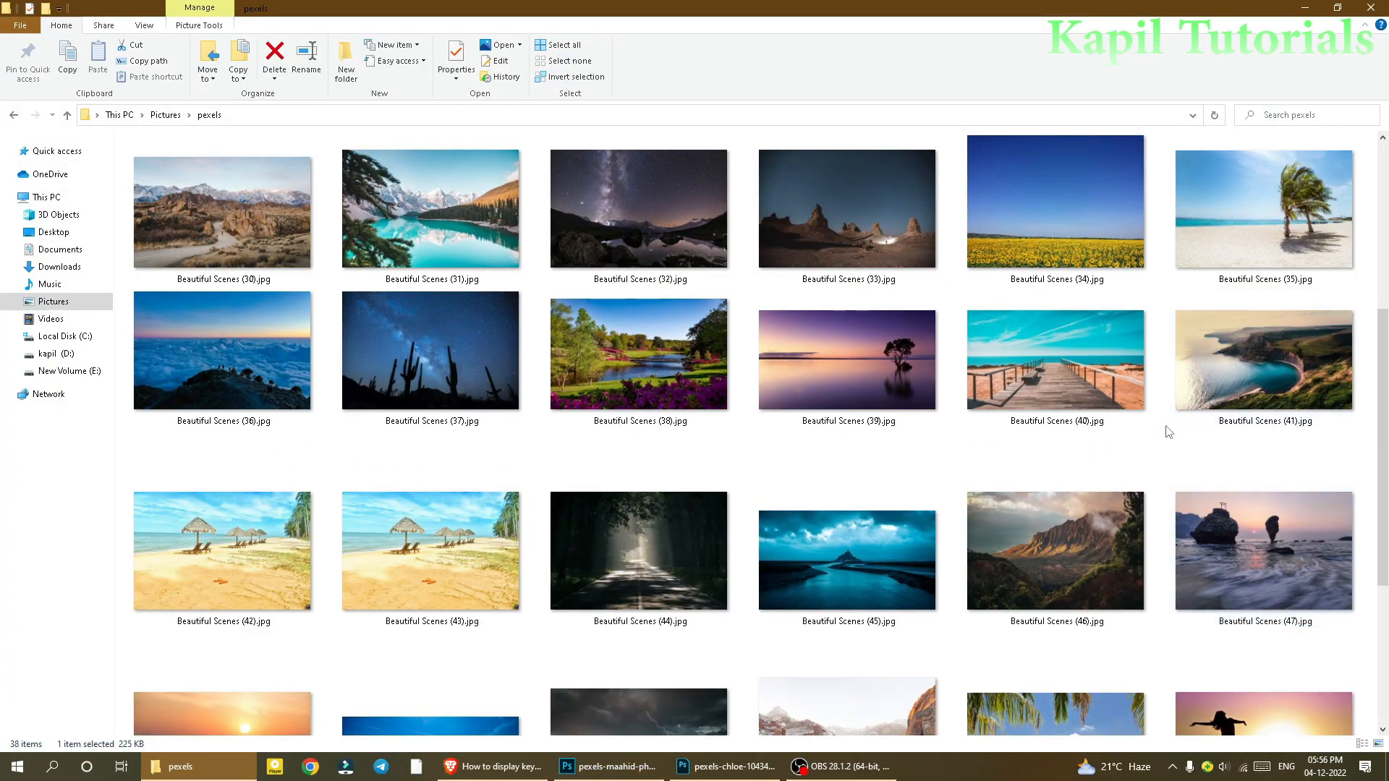
left_click_drag(1236, 237, 328, 129)
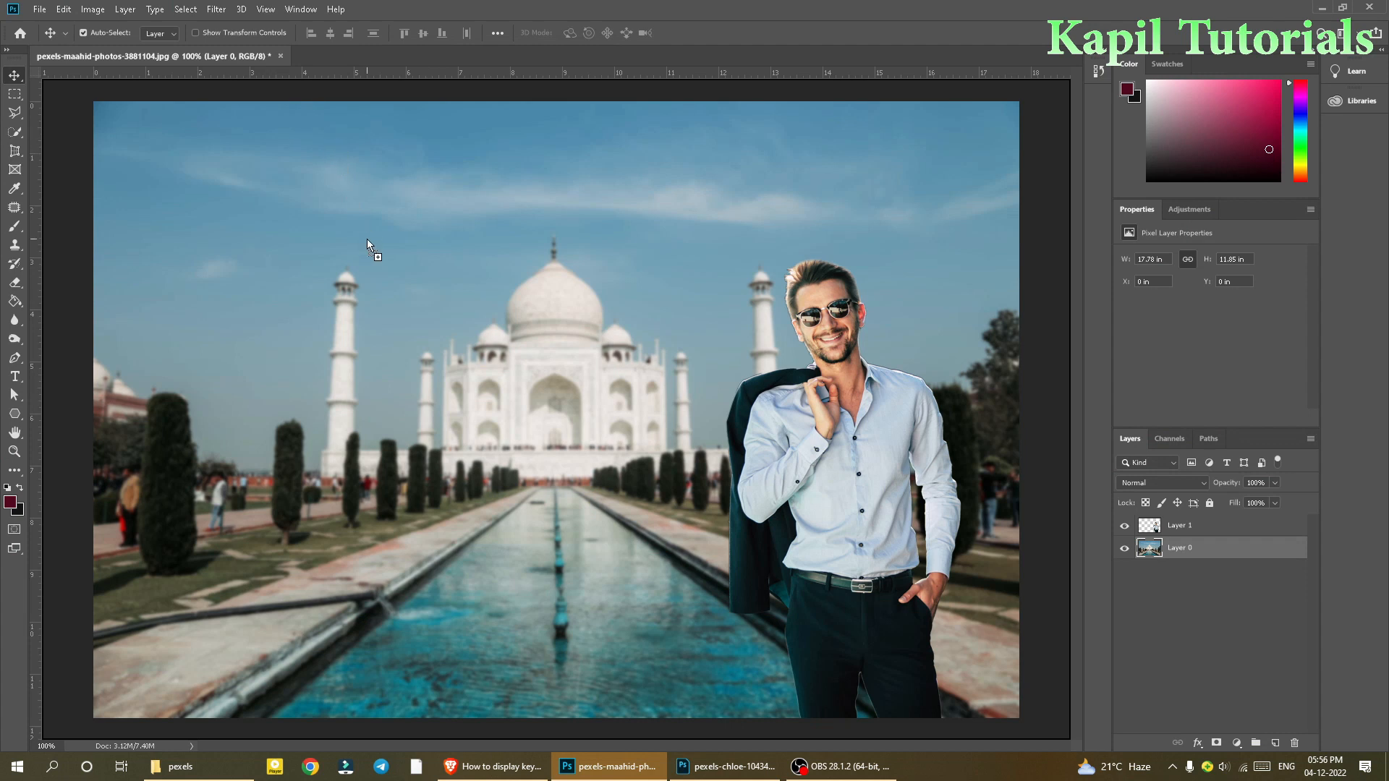
left_click_drag(379, 301, 379, 301)
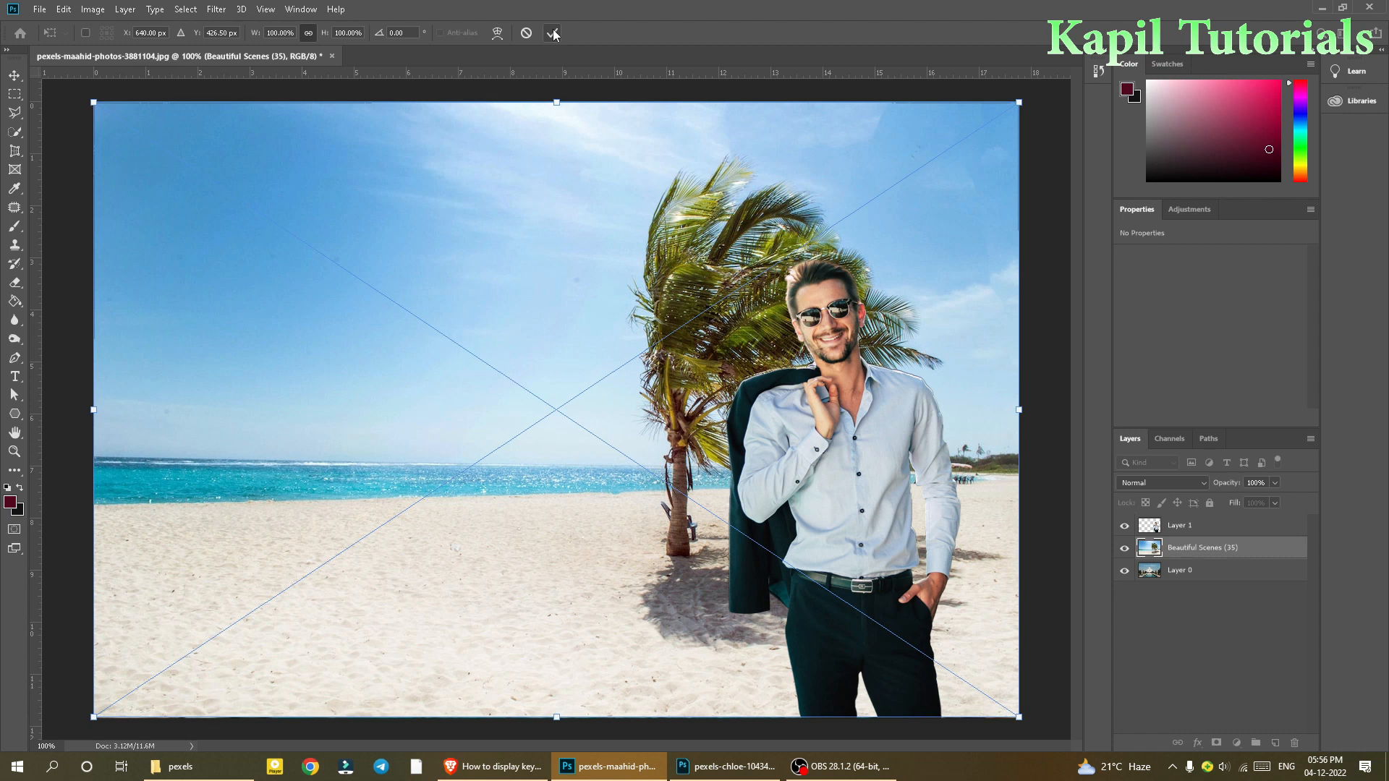
left_click(553, 34)
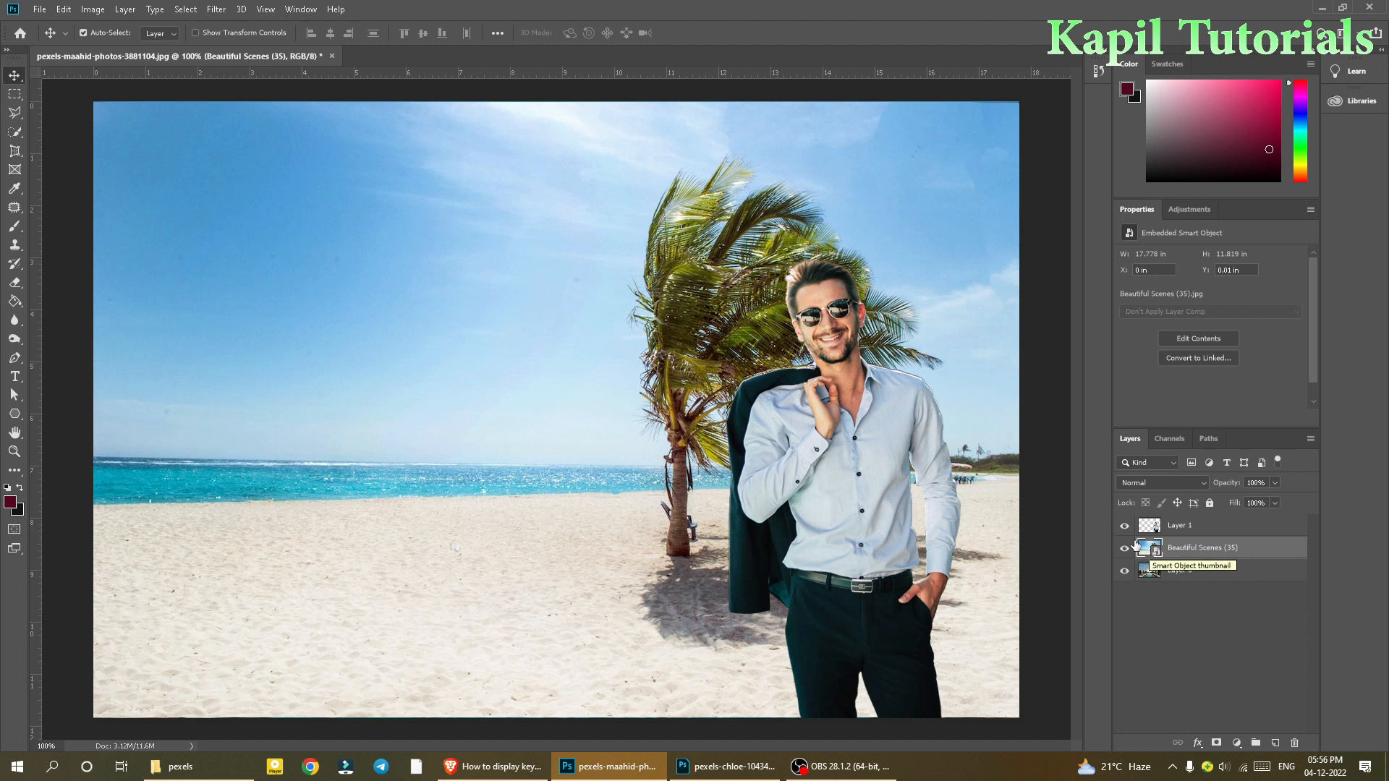
- Apply a light Gaussian Blur to the placed beach photo, slightly adjusting the radius
left_click(217, 9)
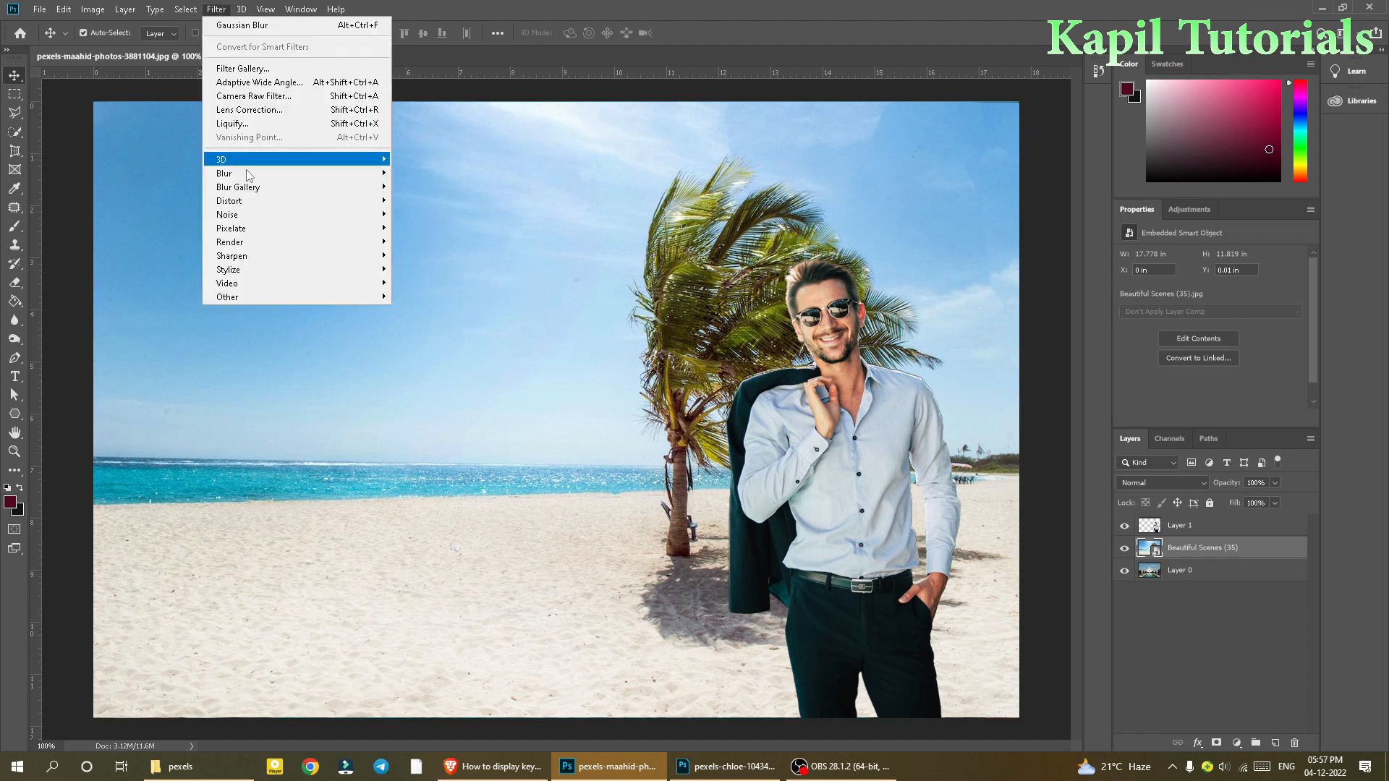
mouse_move(252, 187)
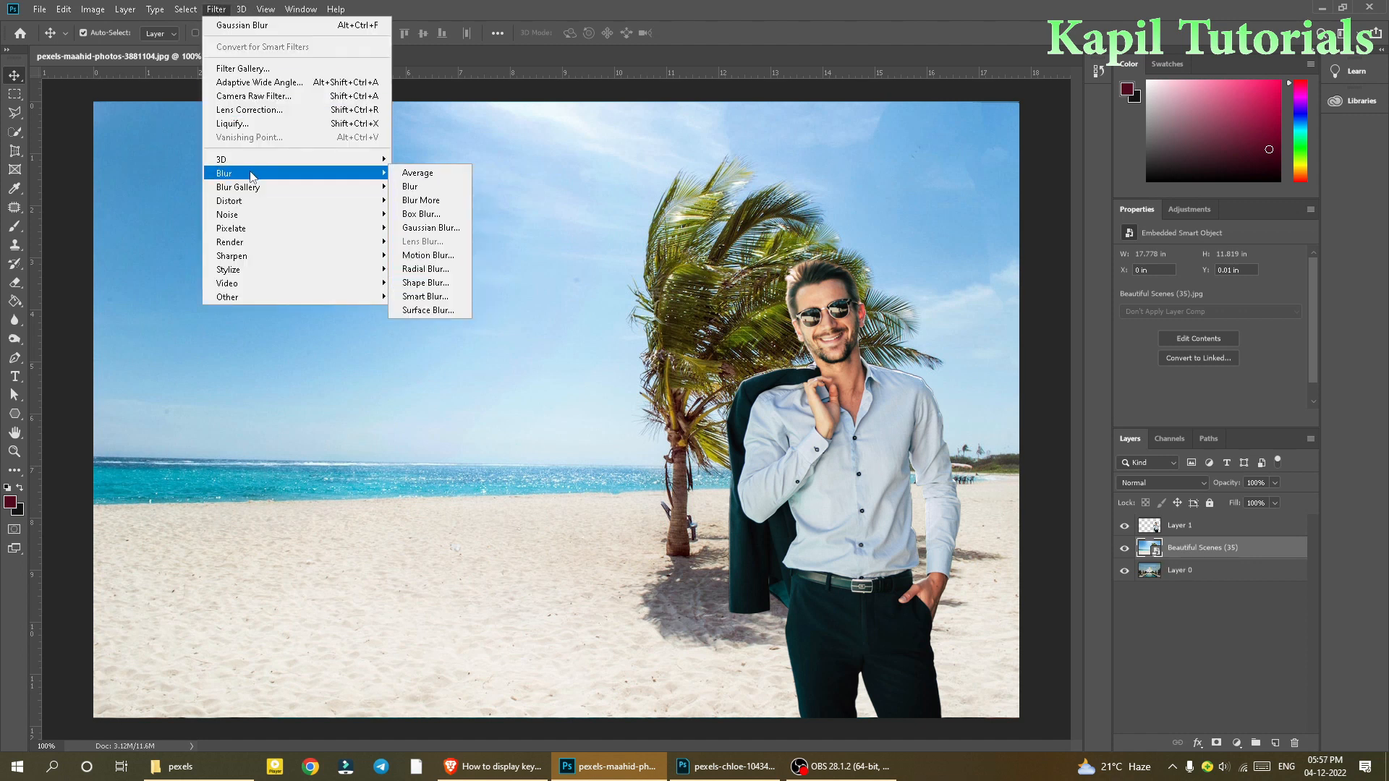
left_click(456, 229)
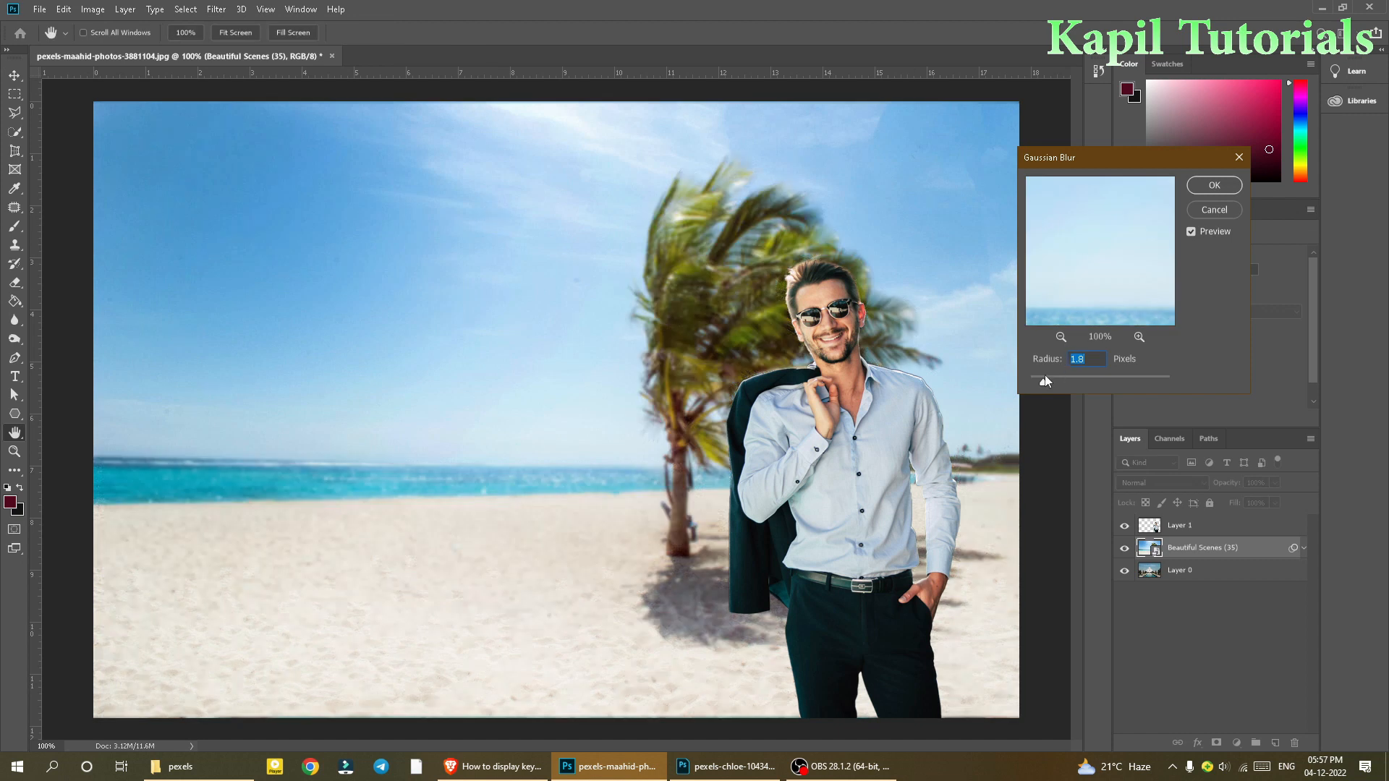
left_click_drag(1042, 382, 1041, 382)
left_click(1215, 185)
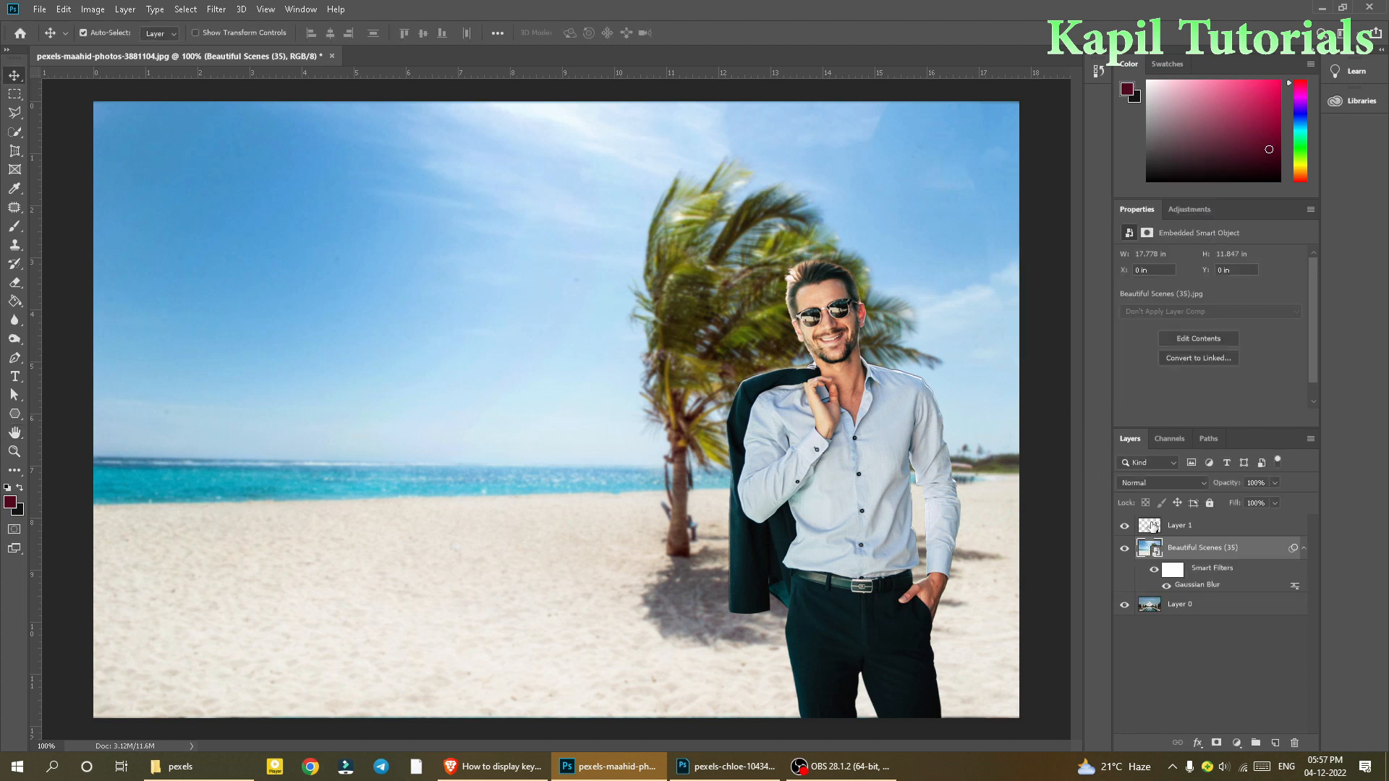
- Select the man's layer and move him sideways across the beach to about X 7 in, clear of the palm tree
left_click(1152, 526)
left_click_drag(853, 494, 588, 498)
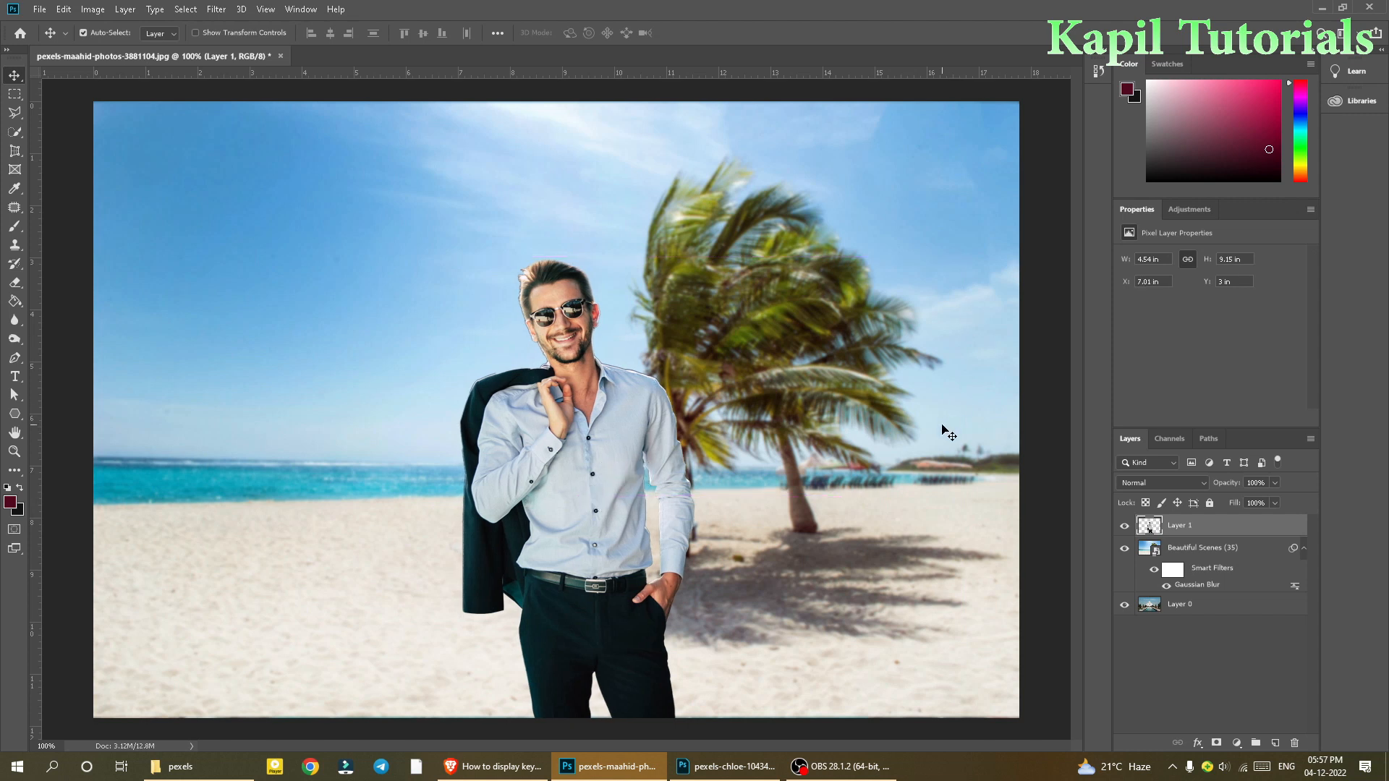